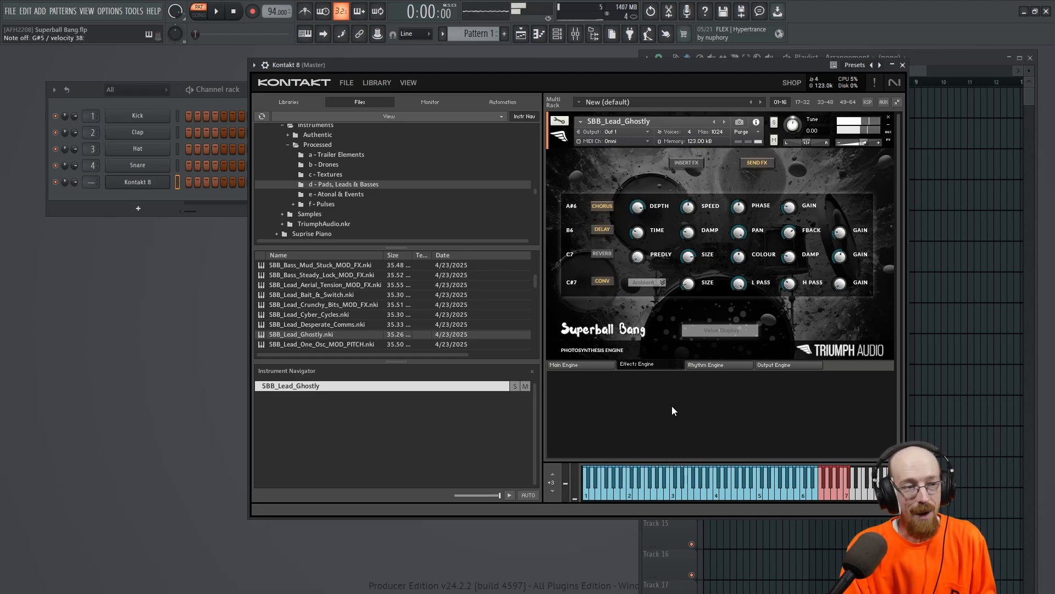
Load the SBB_Lead_Desperate_Comms patch, followed by SBB_Atonal_Dopper_Bass from the Processed Atonal & Events folder.
click(322, 325)
double_click(322, 324)
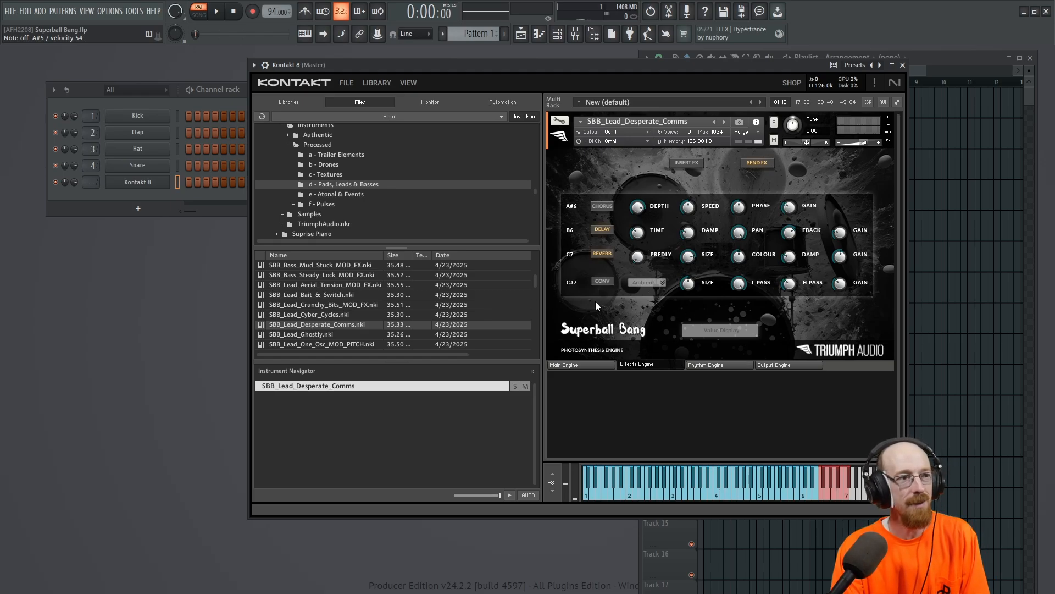
click(311, 145)
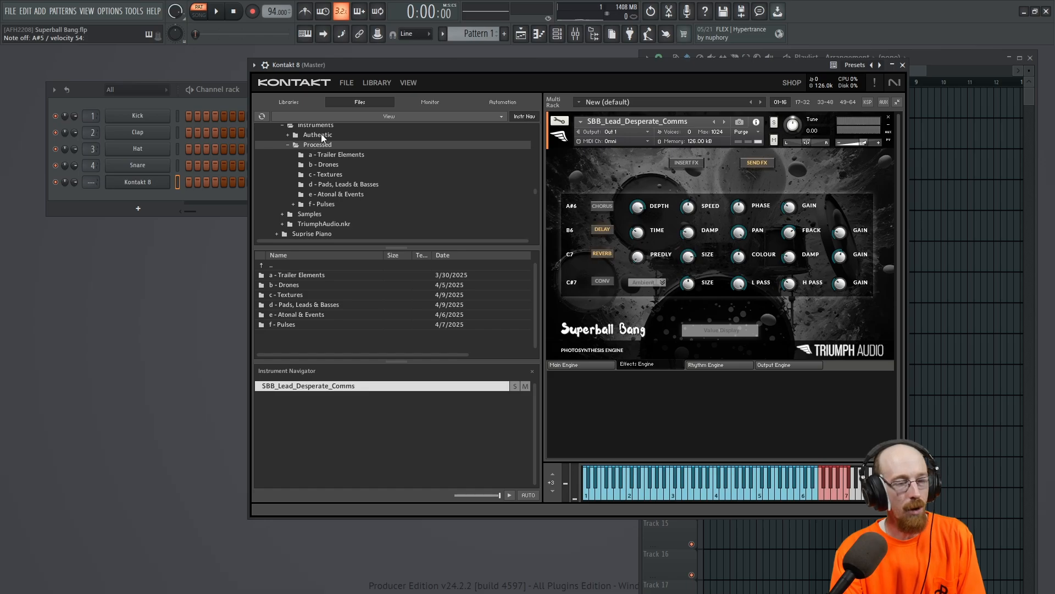
click(333, 196)
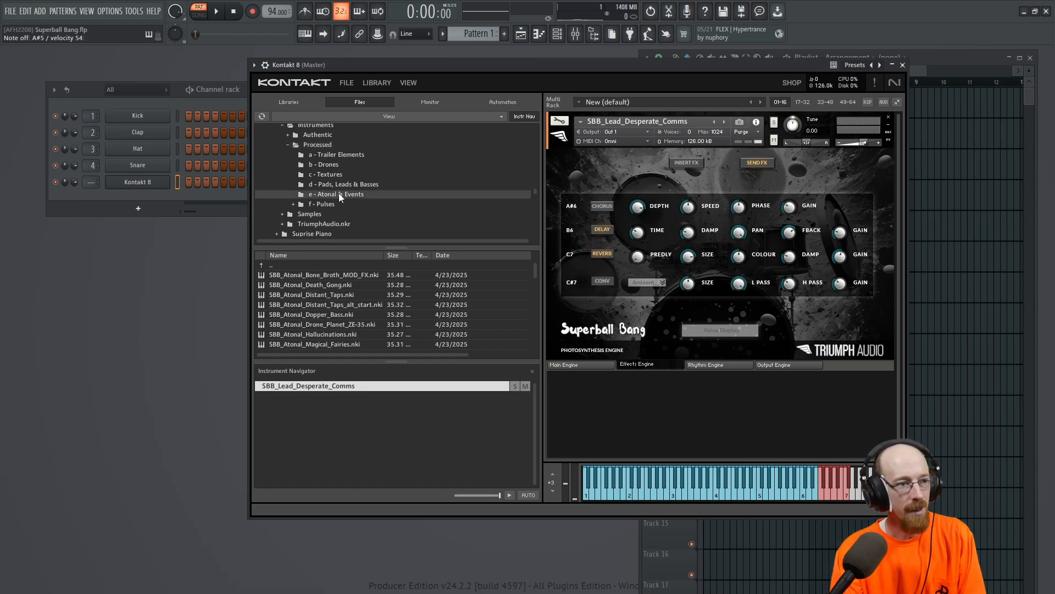
click(305, 314)
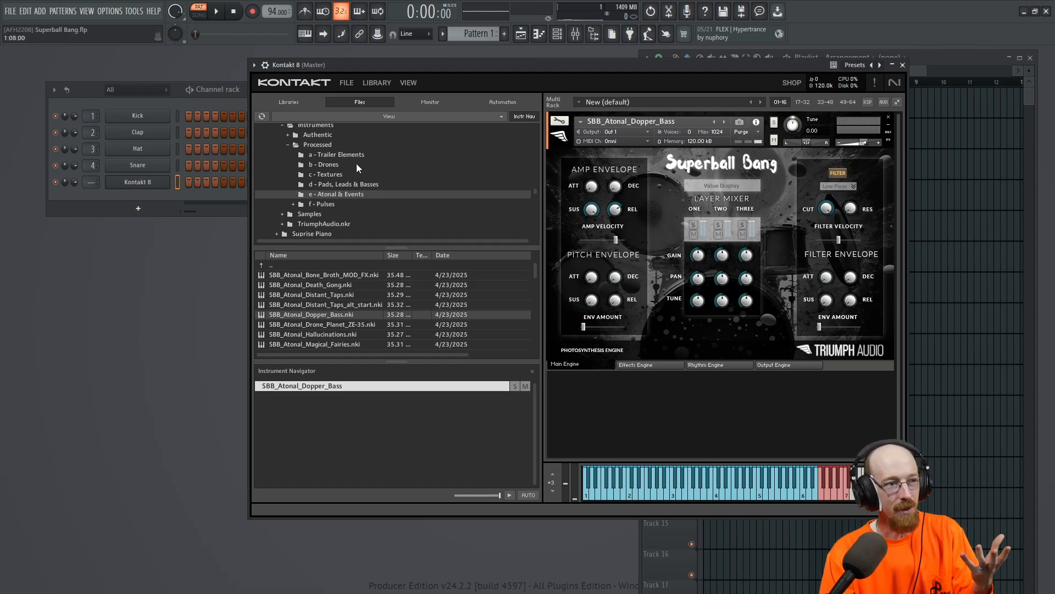
Load the SBB_Pulse_Atonal_Hallucinations_1 patch from the Processed Pulses folder.
click(323, 202)
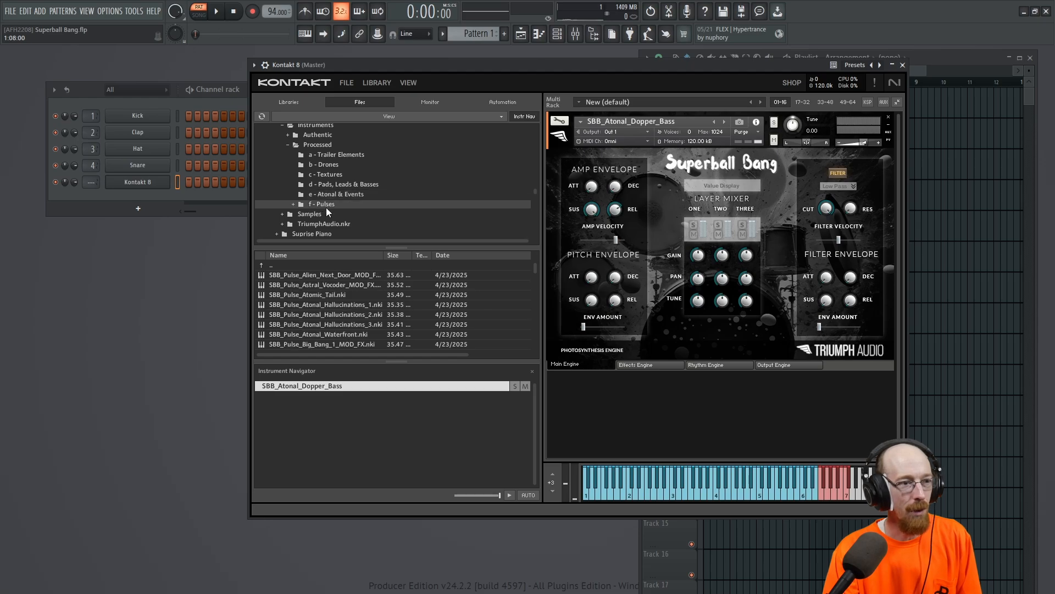
double_click(340, 301)
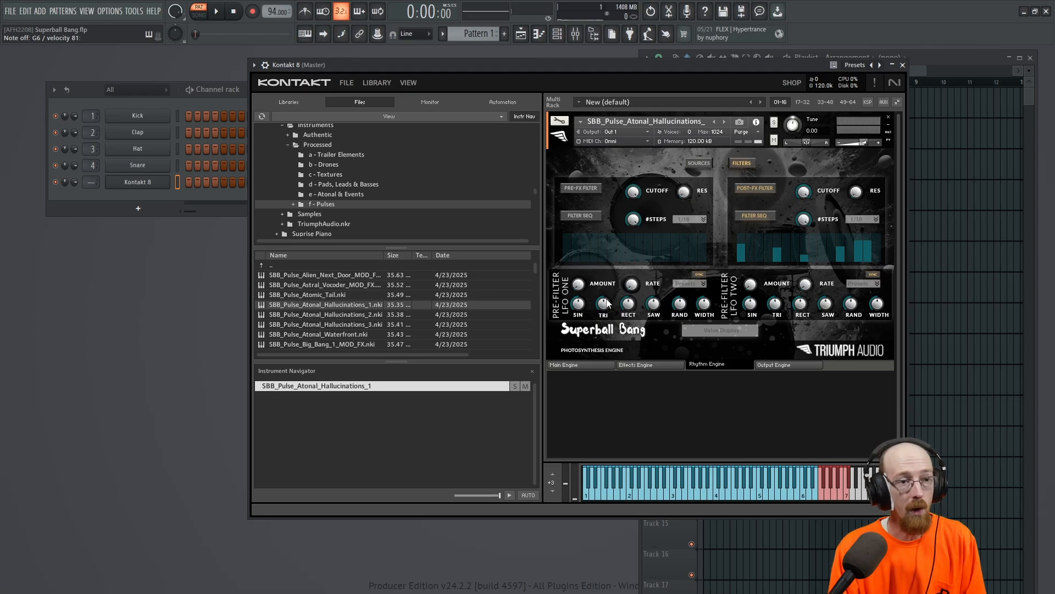
Load the SBB_Drum_Kit_2_TRP patch from the Authentic Drum Kits folder.
click(289, 144)
click(309, 134)
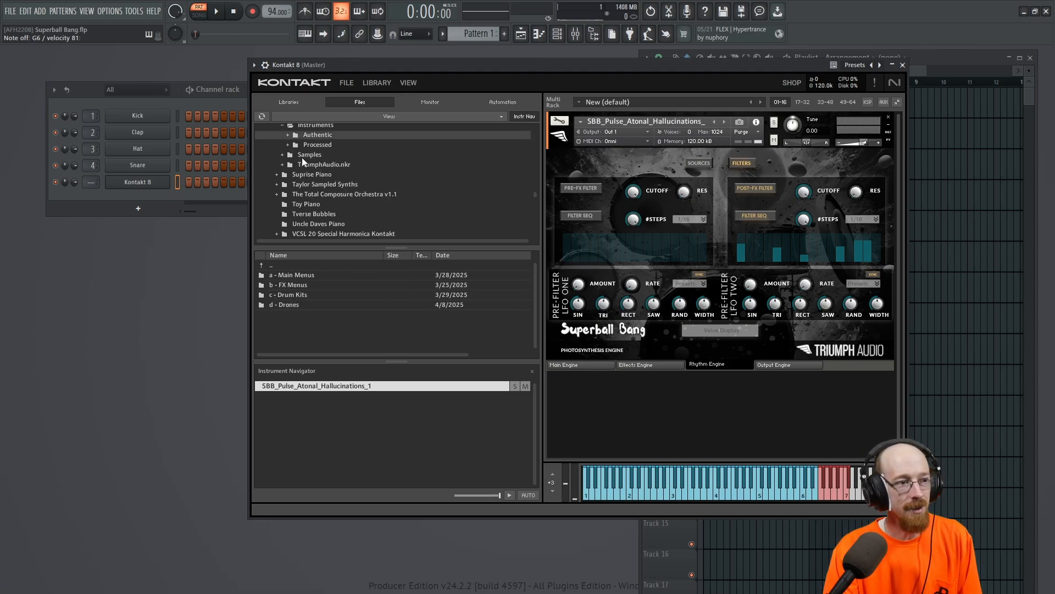
double_click(314, 296)
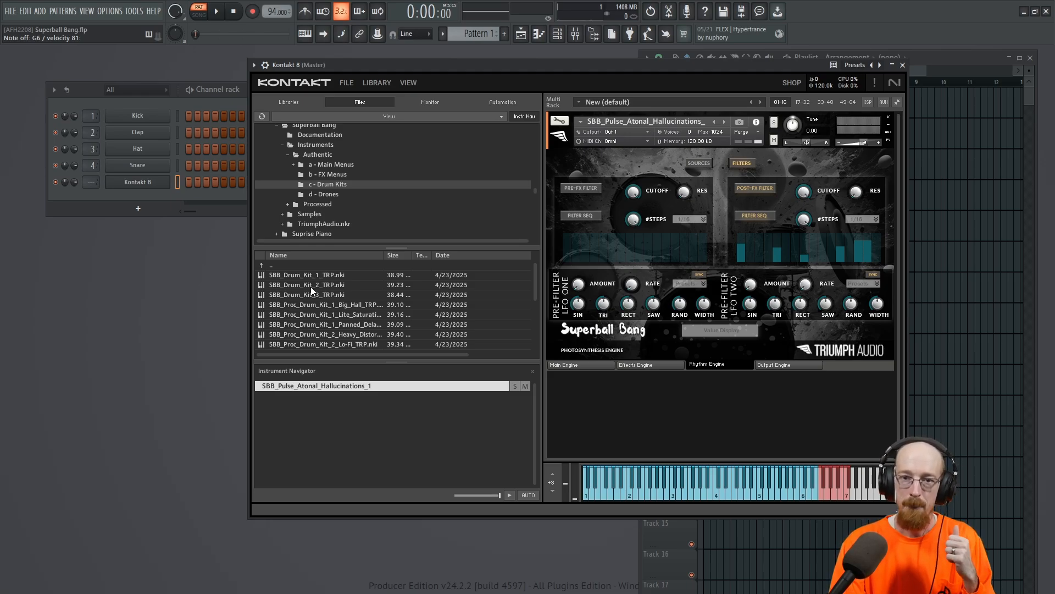
double_click(303, 285)
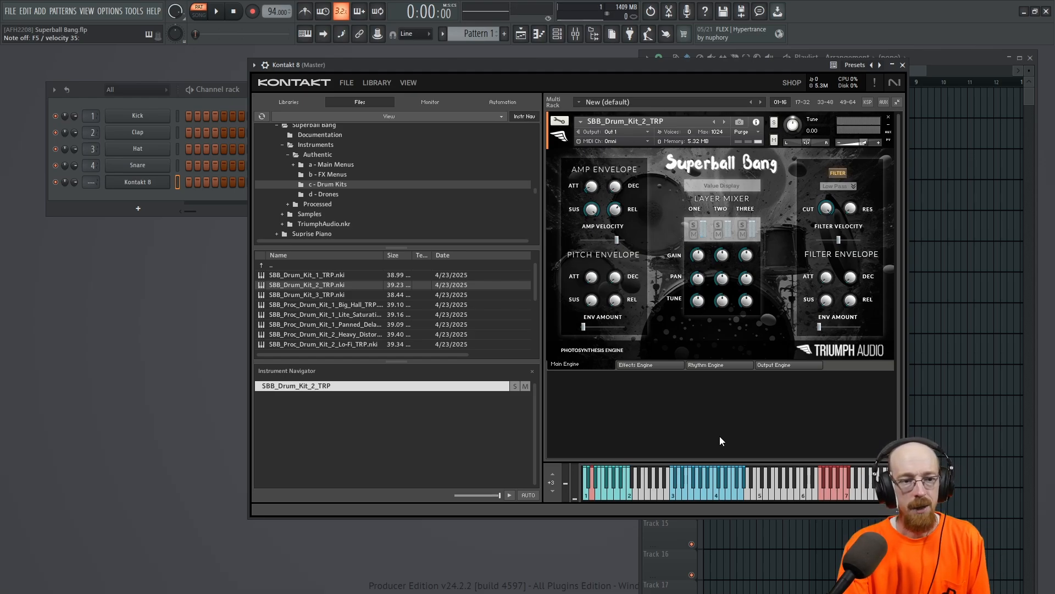
Switch the drum kit's LO-FI insert effect on through its F6 keyswitch, and turn it off again.
click(655, 365)
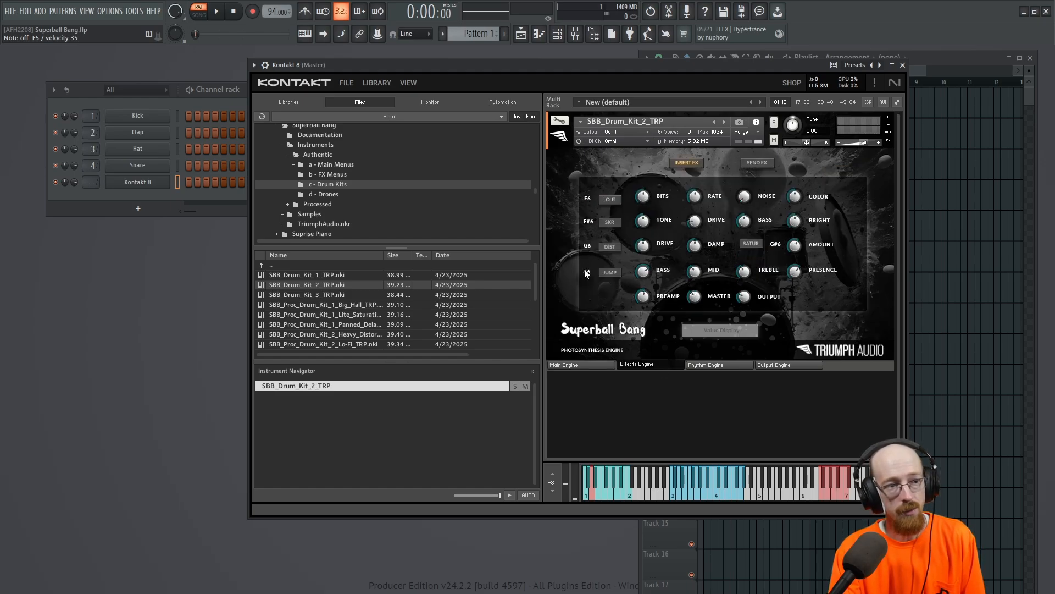
click(822, 495)
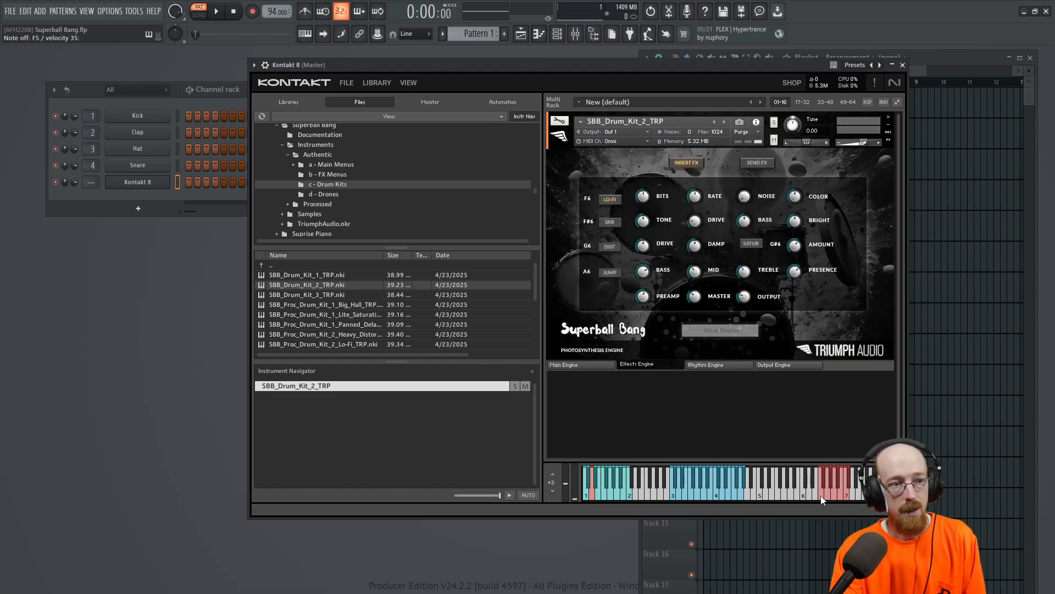
click(613, 200)
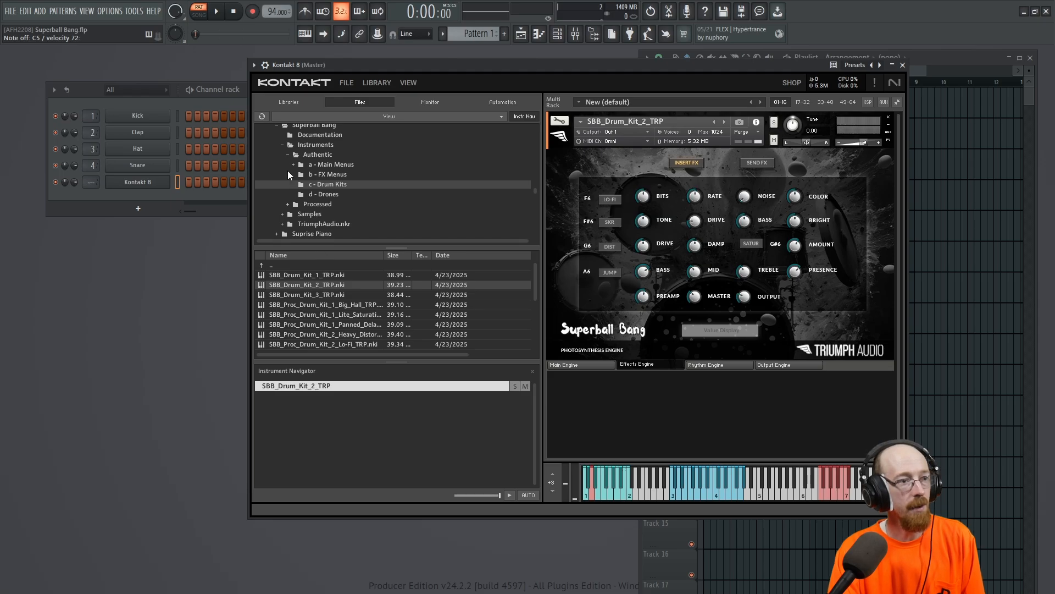
Load the SBB_Bass_Drum_Drone_3 patch from the Authentic Drones folder.
click(288, 155)
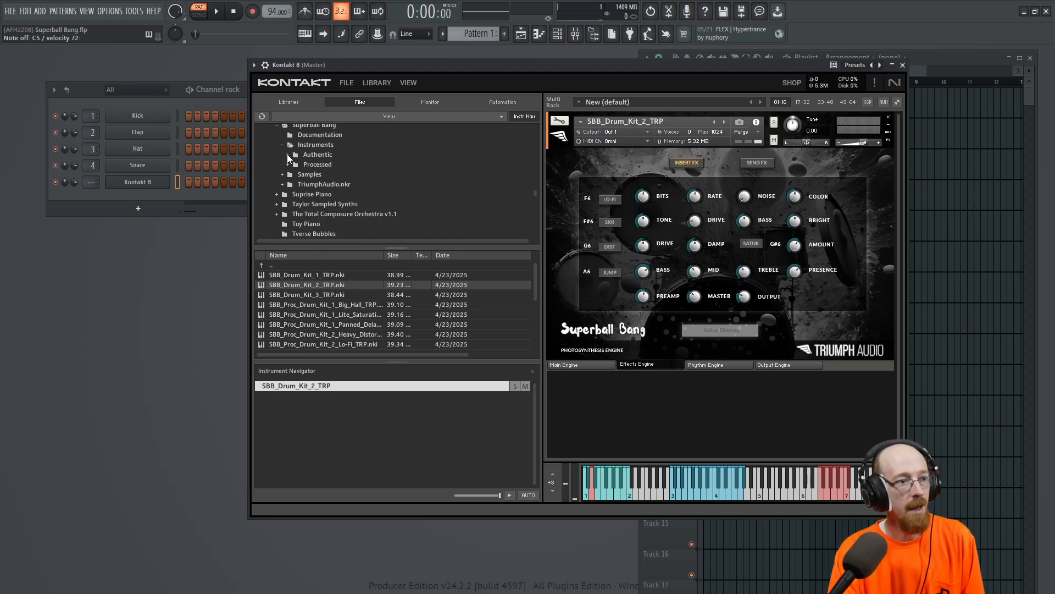
click(287, 154)
click(325, 194)
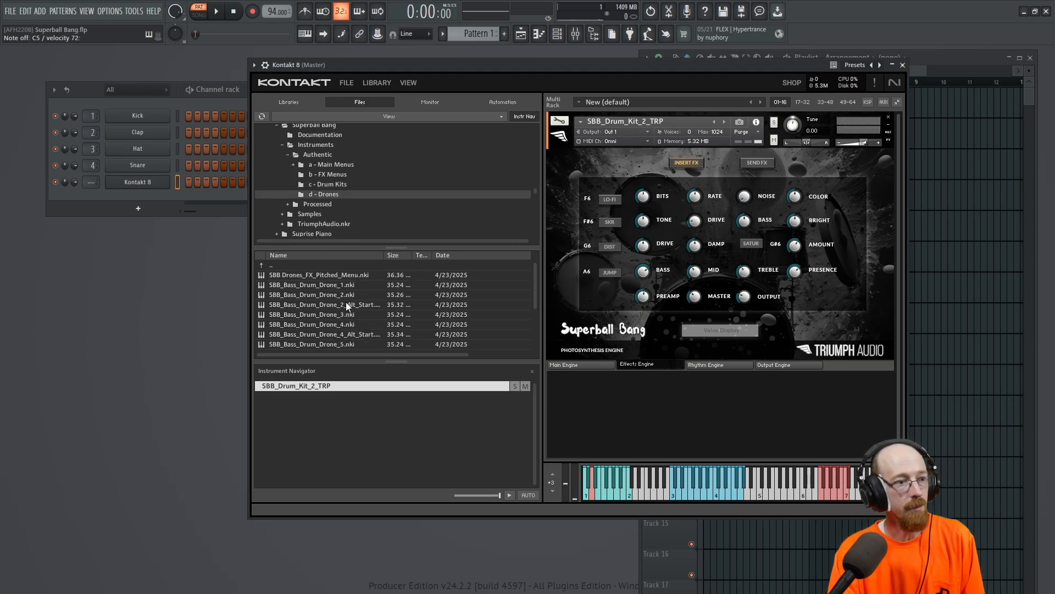
double_click(319, 313)
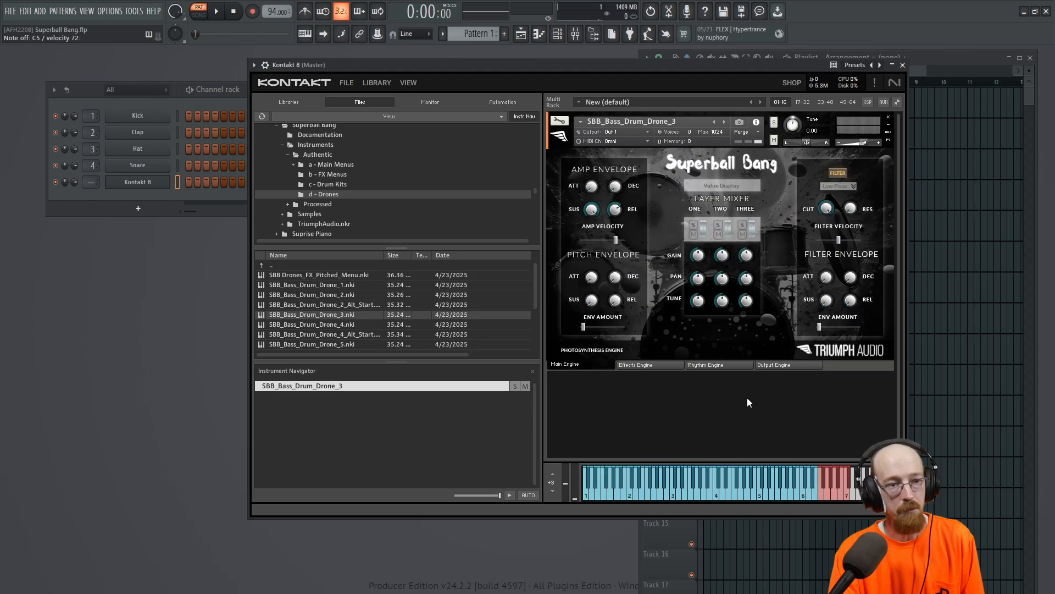
click(826, 498)
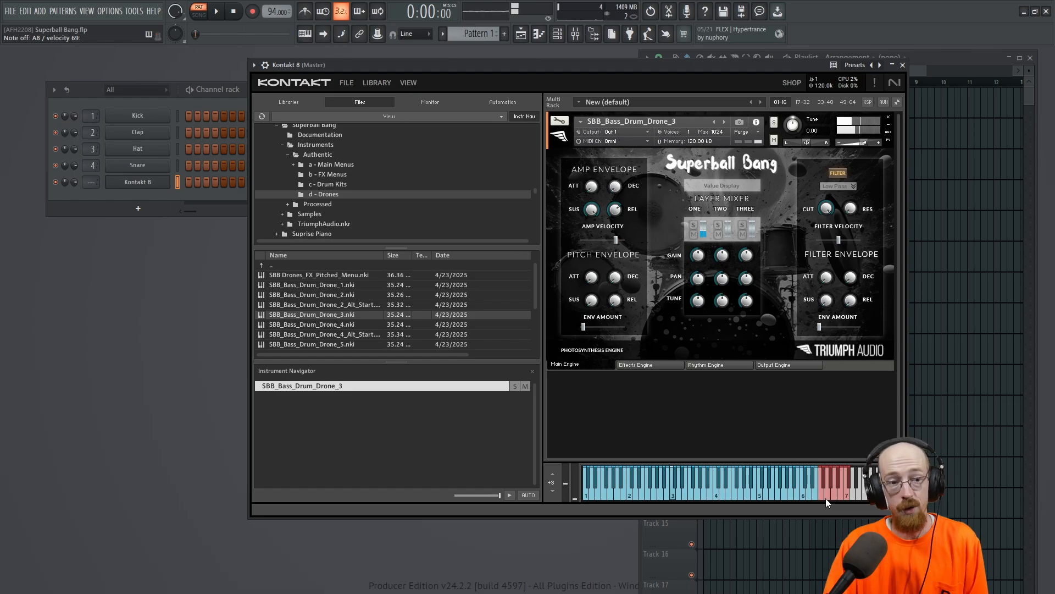
Examine the drone patch's insert and send effects, rhythm filters and output processing, ending on the Main Engine page.
click(662, 366)
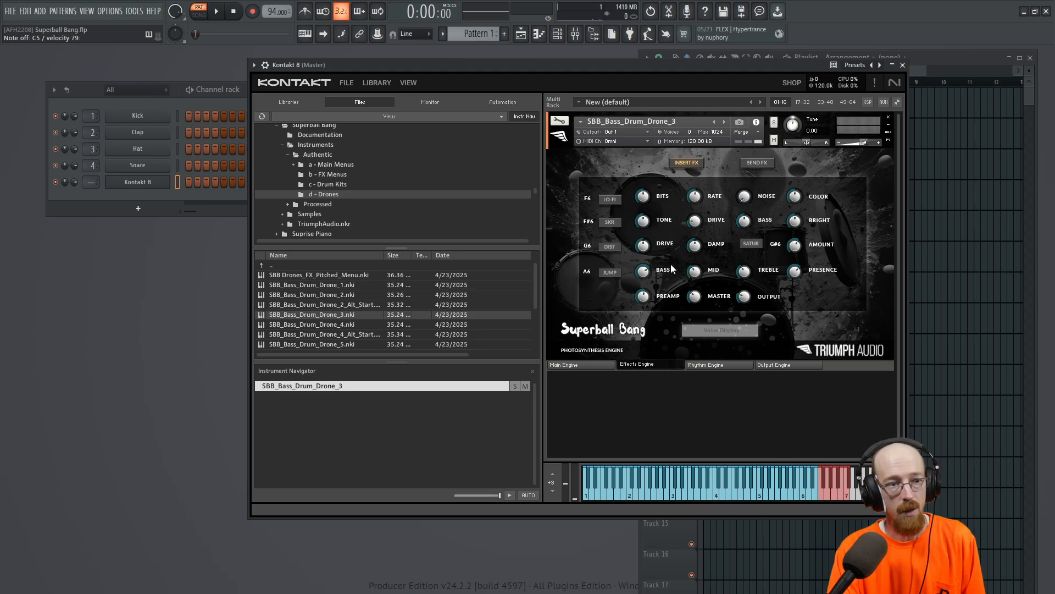
click(758, 165)
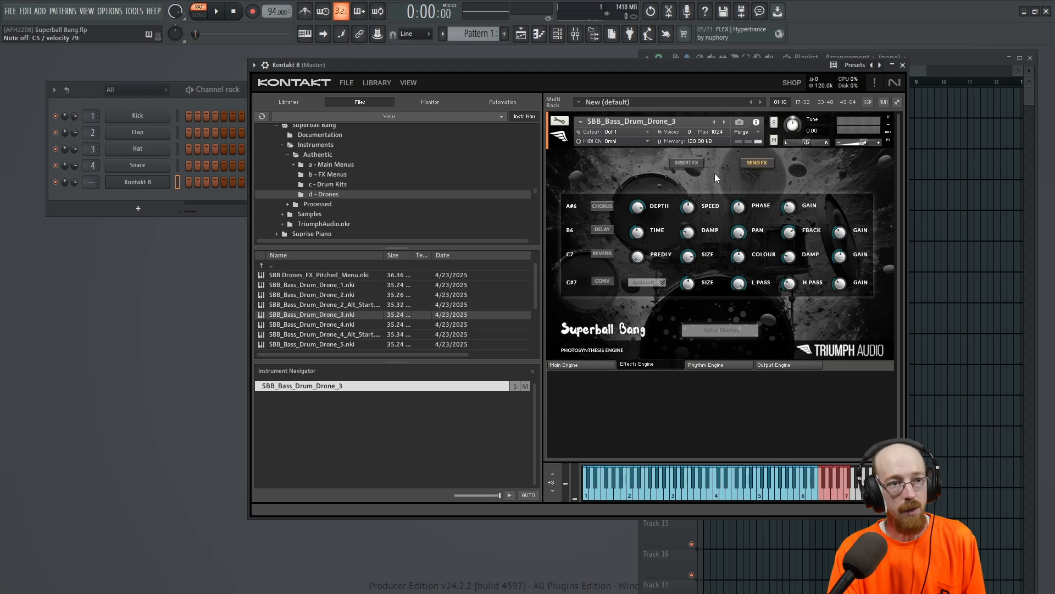
click(694, 166)
click(743, 365)
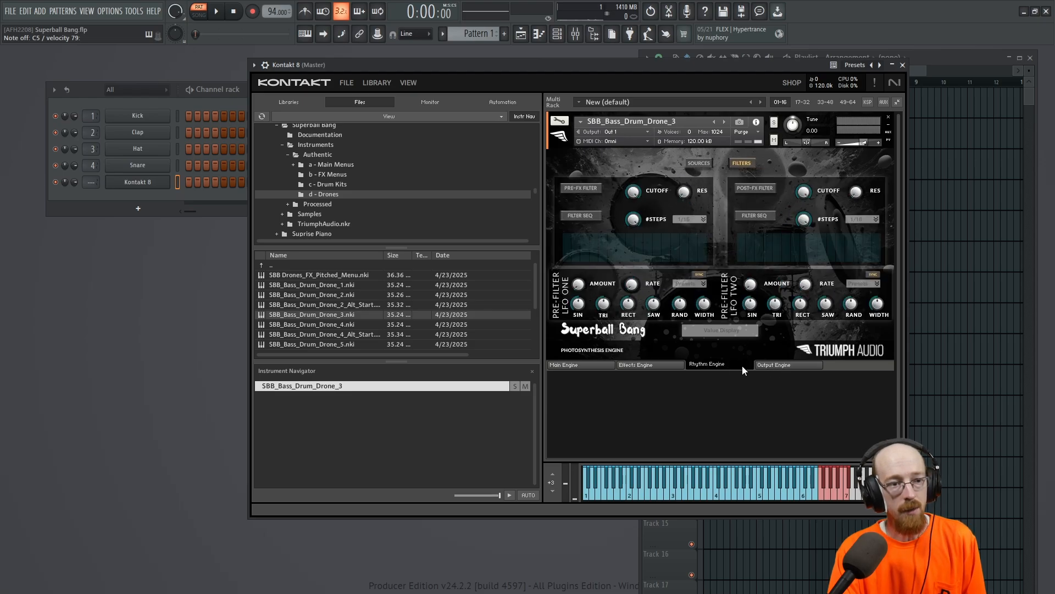
click(777, 365)
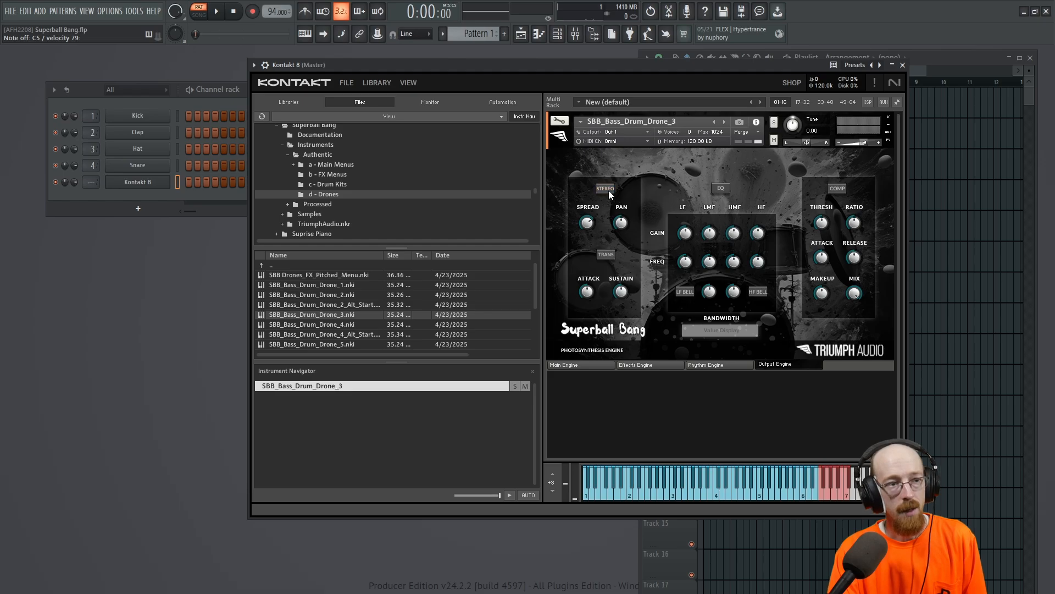
click(598, 366)
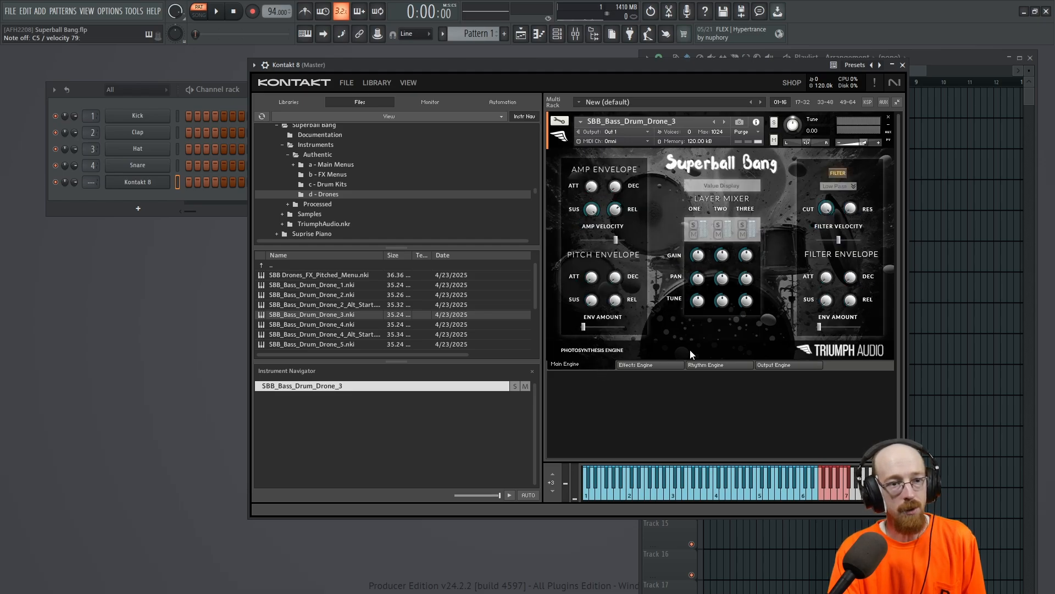
Lower the main filter's cutoff and review the available filter types, keeping Low Pass.
click(853, 187)
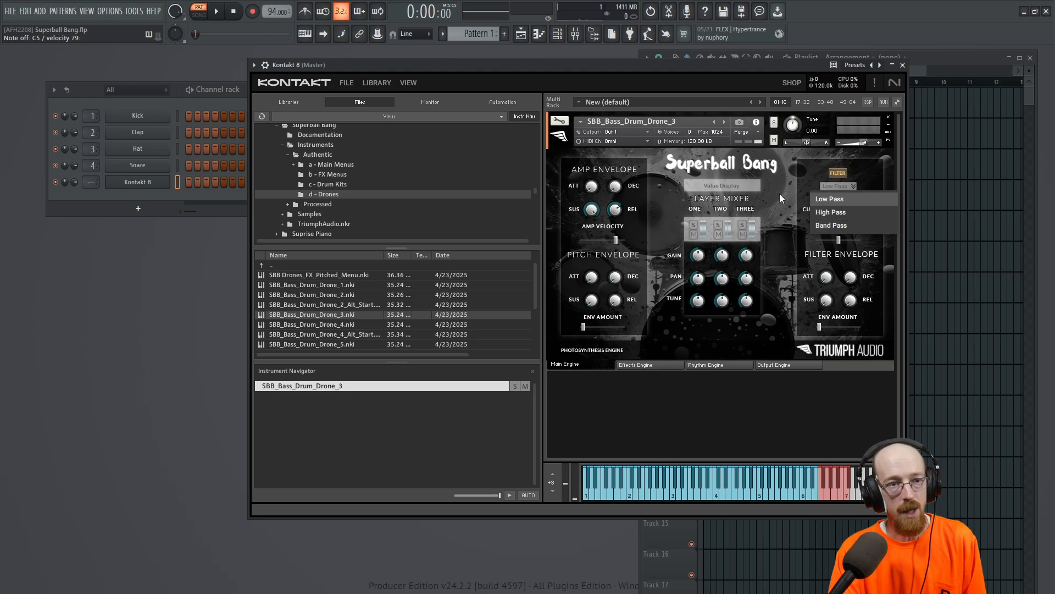
click(793, 183)
drag(826, 209, 837, 286)
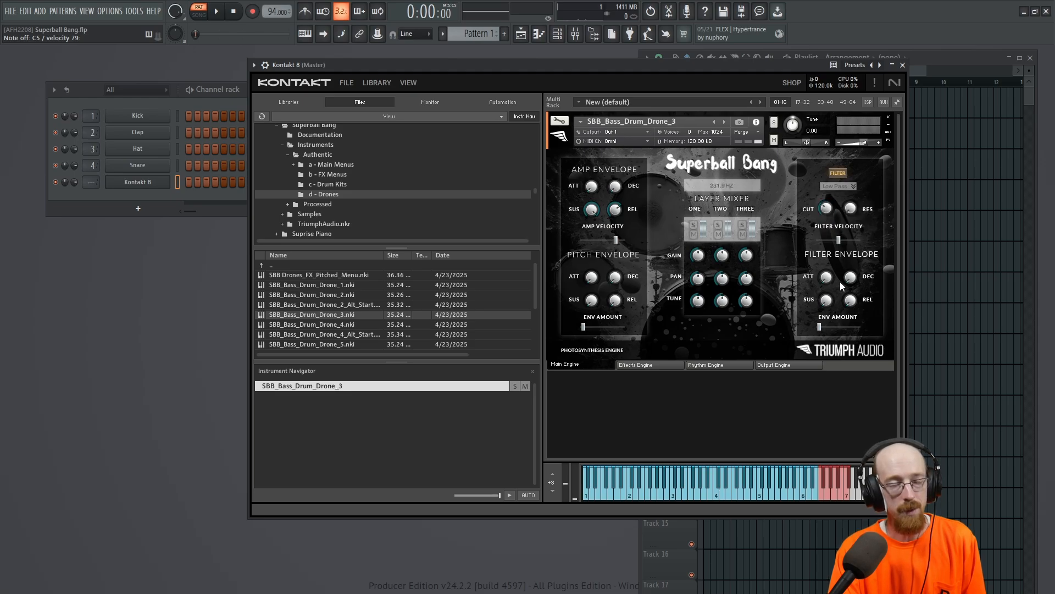
click(841, 193)
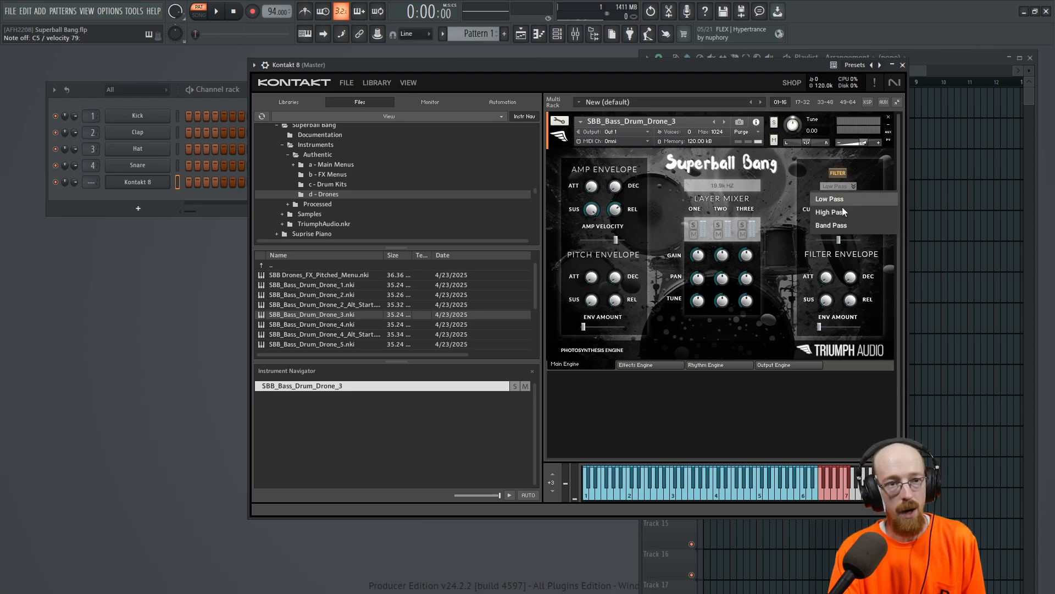
click(799, 190)
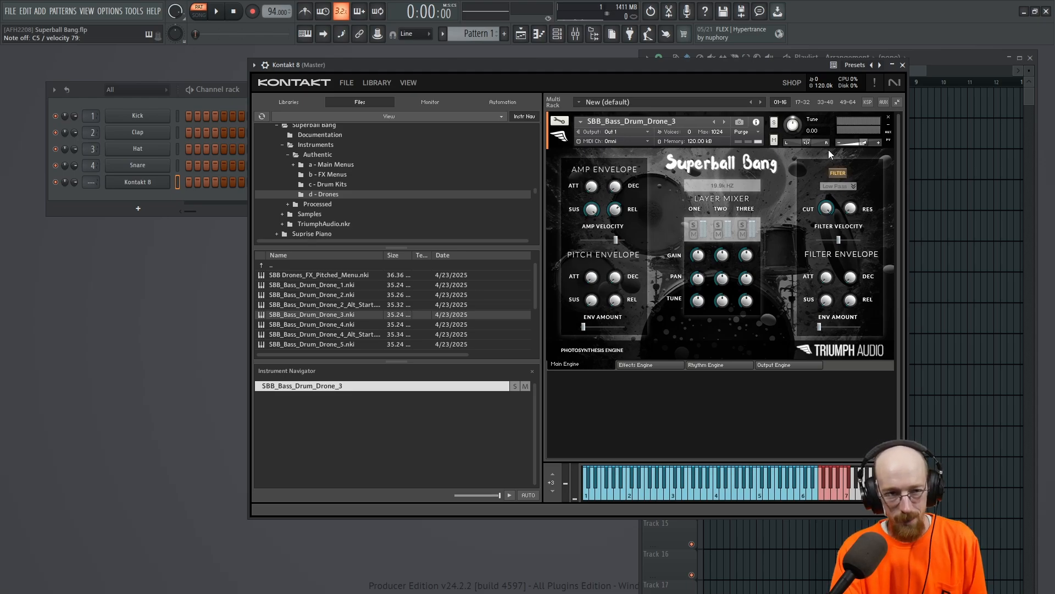
Compare the Rhythm Engine's Sources and Filters pages and the Output Engine controls, and return to the Main Engine.
click(737, 365)
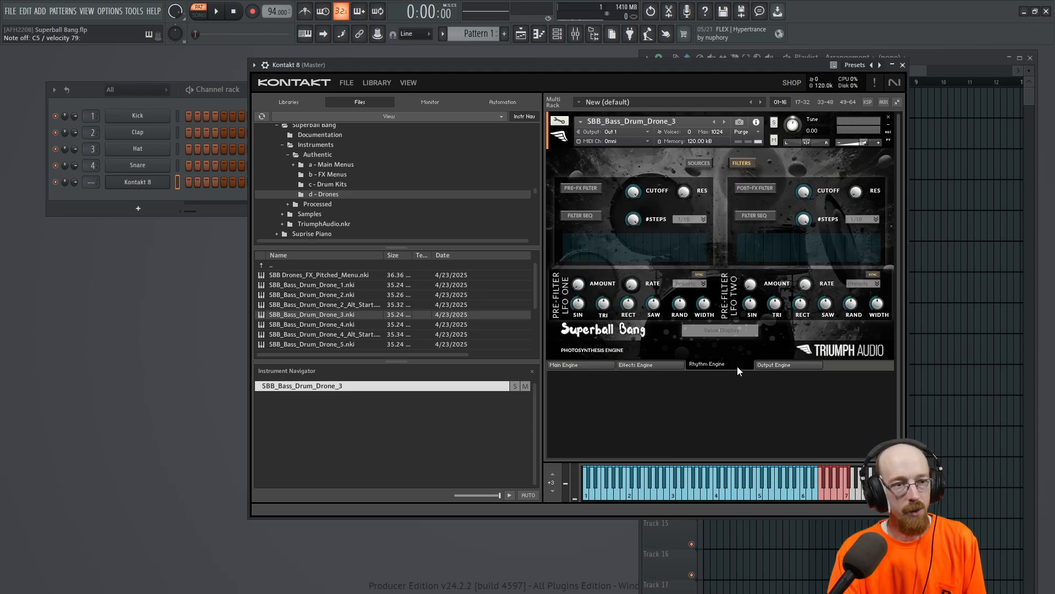
click(700, 164)
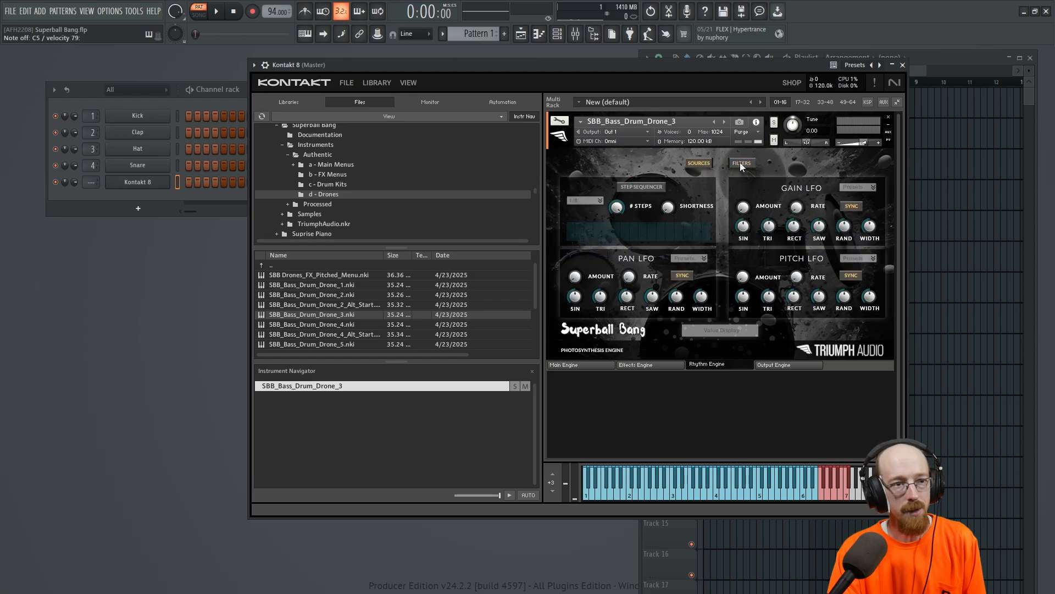
click(741, 163)
click(704, 164)
click(737, 164)
click(703, 164)
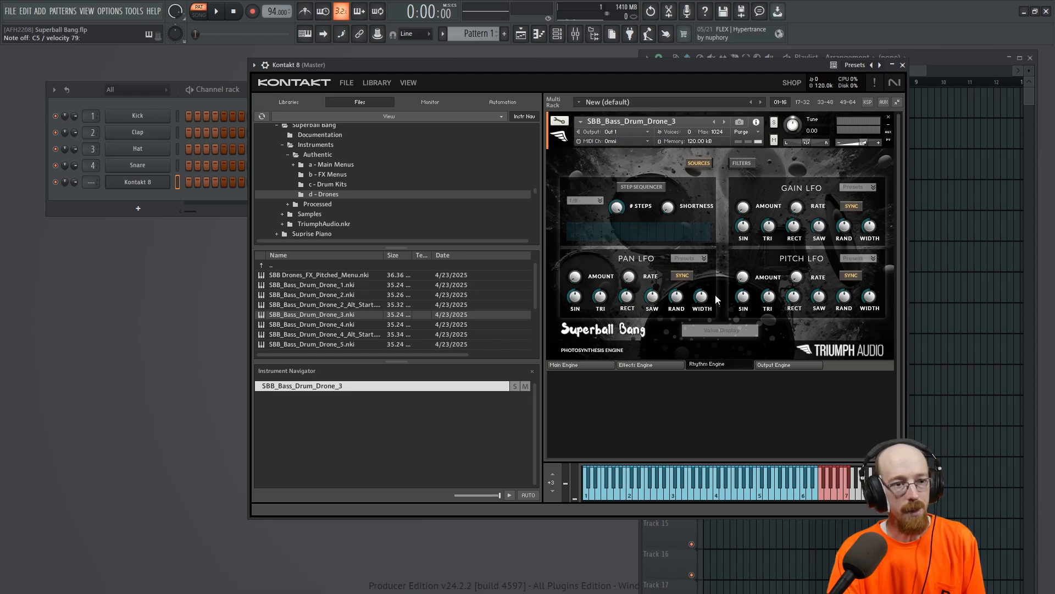
click(797, 368)
click(707, 364)
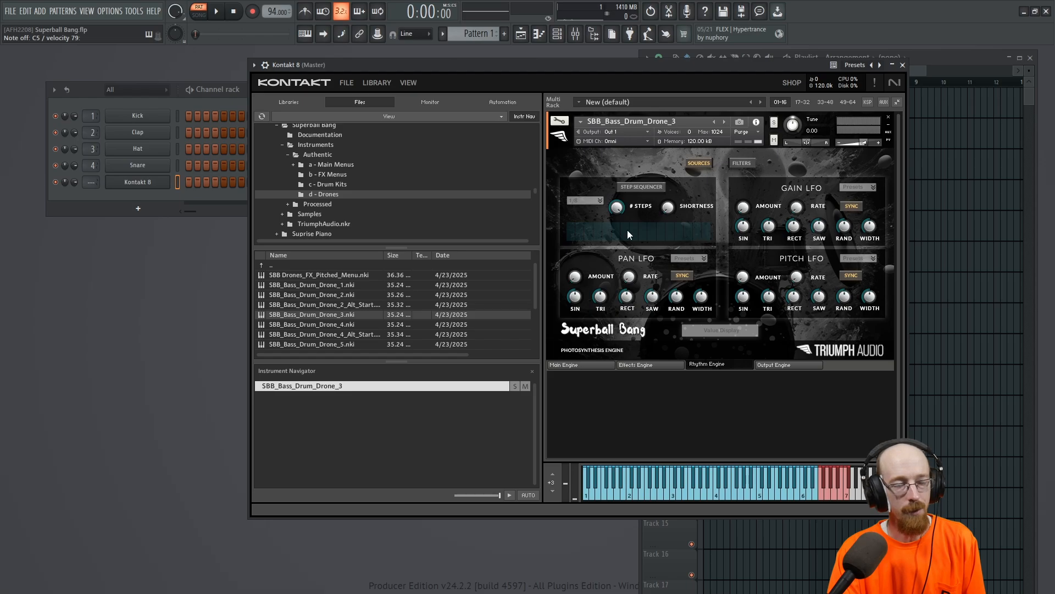
click(779, 365)
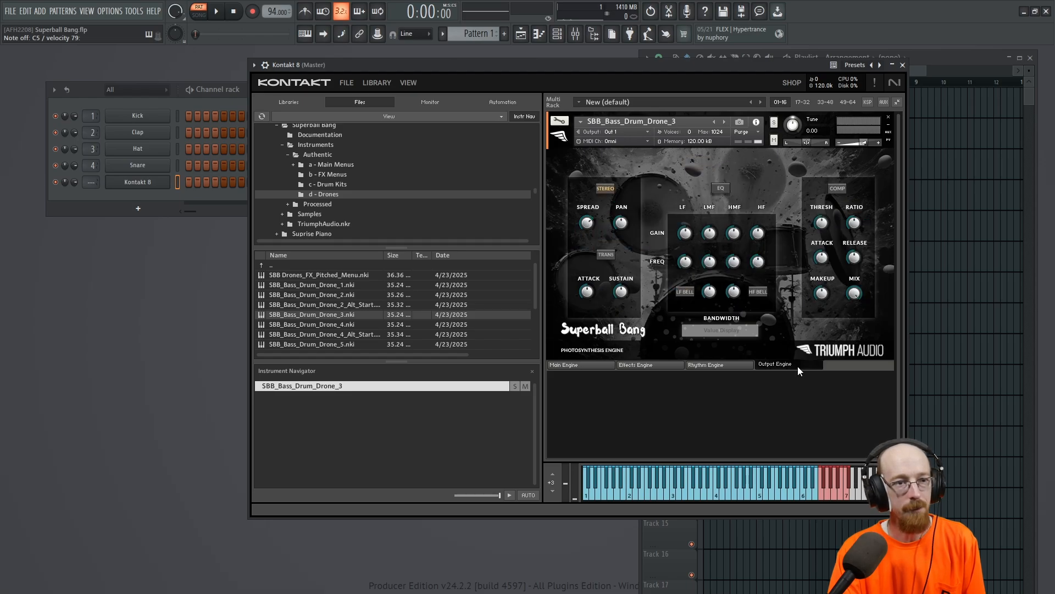
click(727, 367)
click(597, 365)
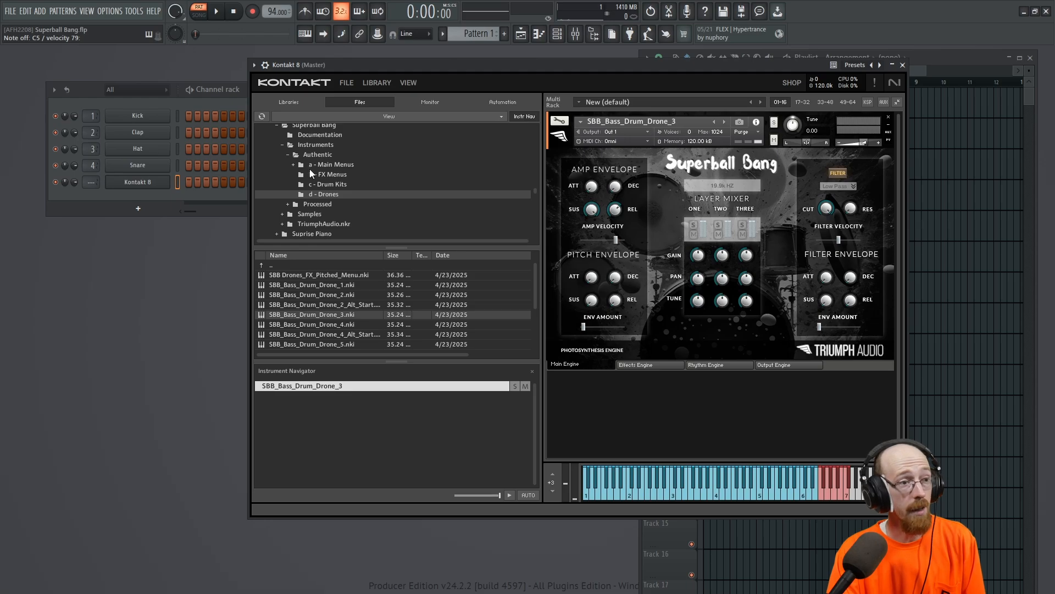
Expand the Processed folder and load the SBB_Bass_Drum_Drone_5 patch from the Authentic Drones list.
click(293, 165)
click(292, 165)
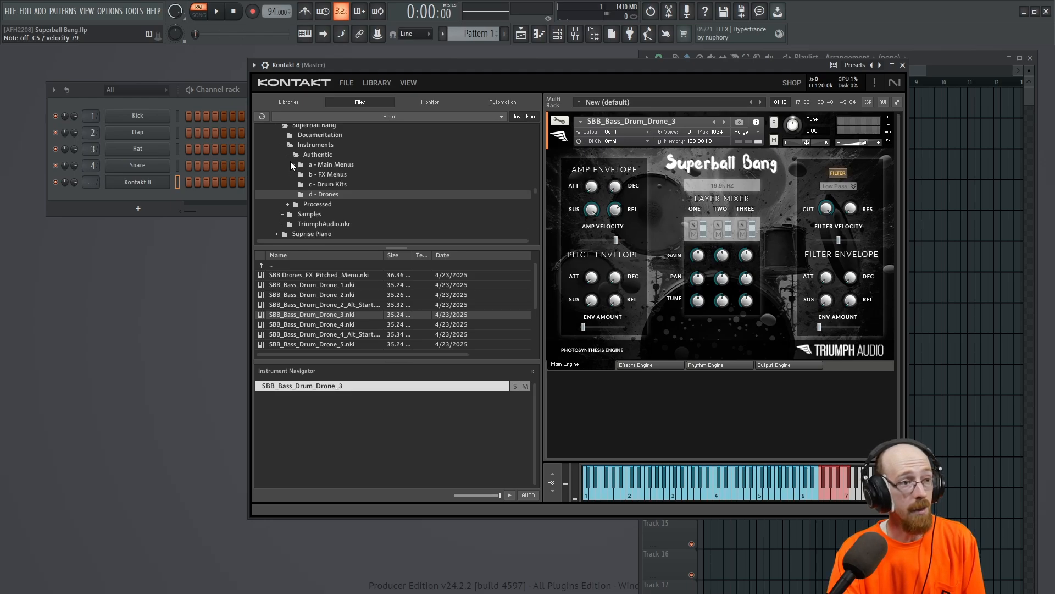
click(288, 155)
click(287, 165)
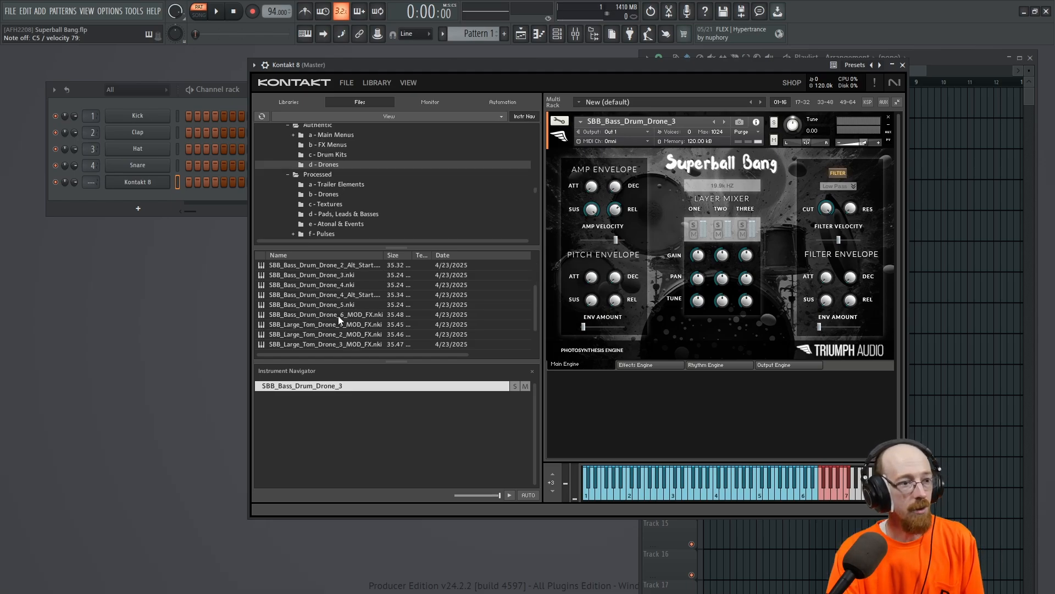
click(341, 305)
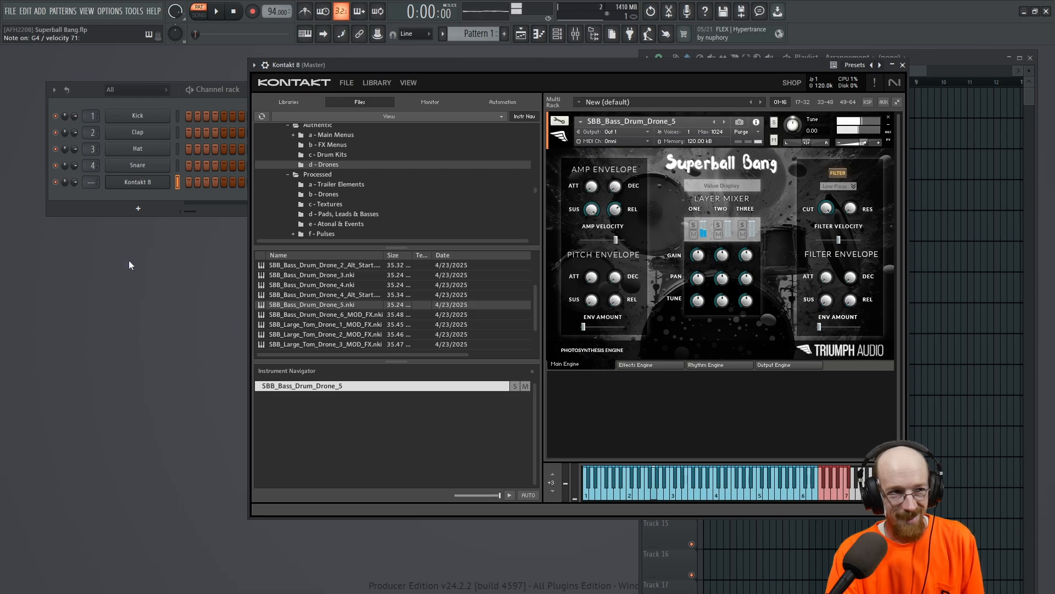
Enter an eight-bar C4 note in the Kontakt 8 channel's piano roll and play it back with the SBB_Bass_Drum_Drone_5 patch.
right_click(159, 182)
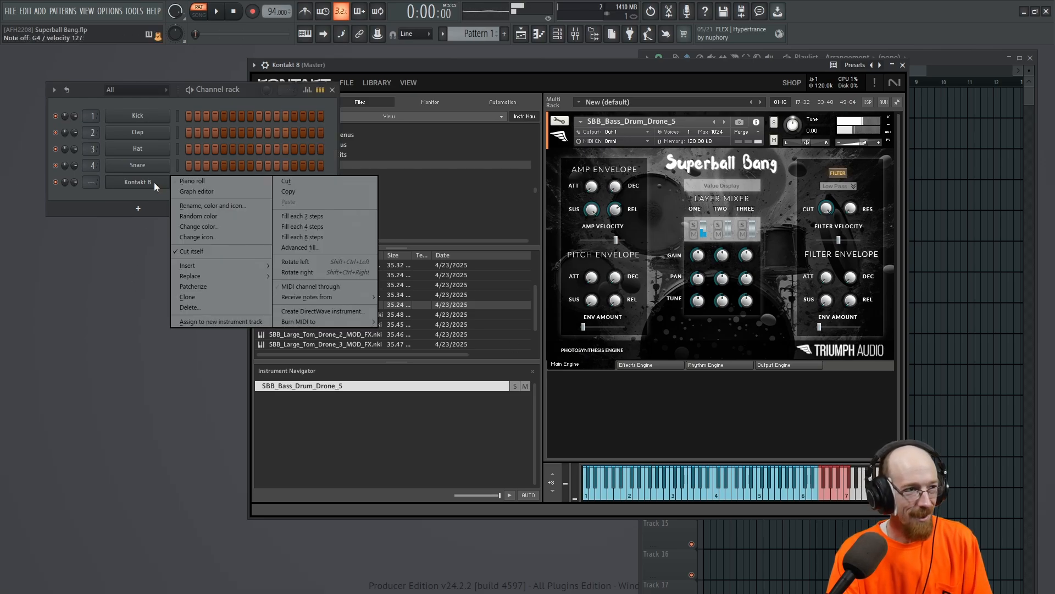
click(190, 181)
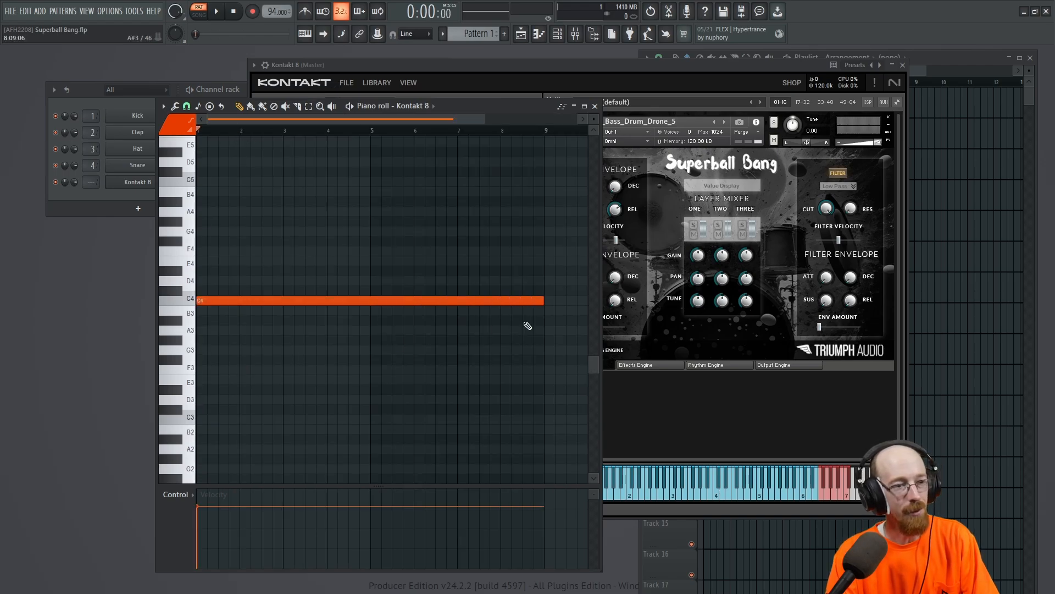
key(space)
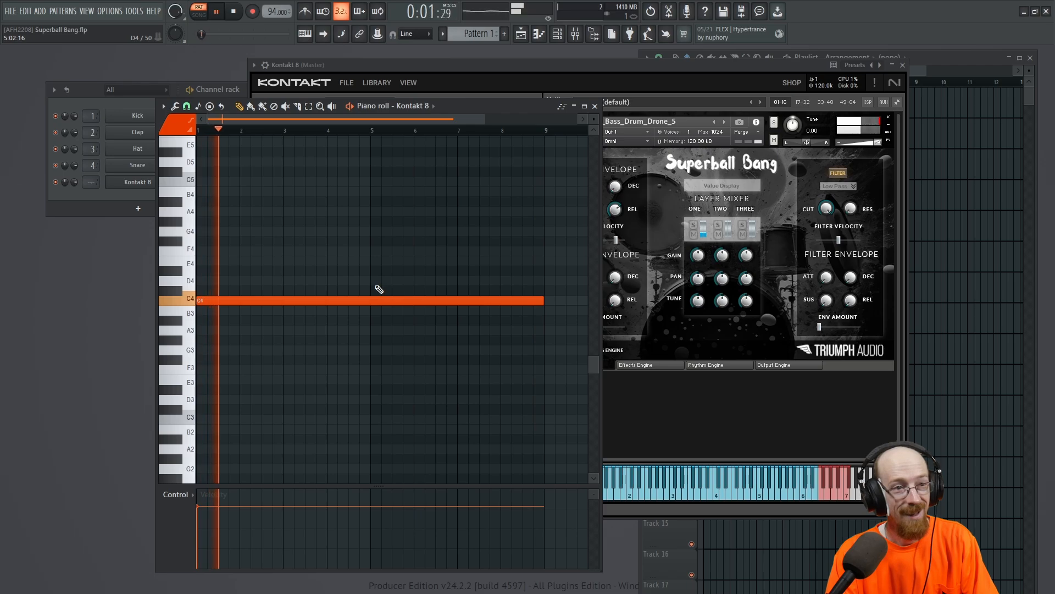
key(space)
click(595, 106)
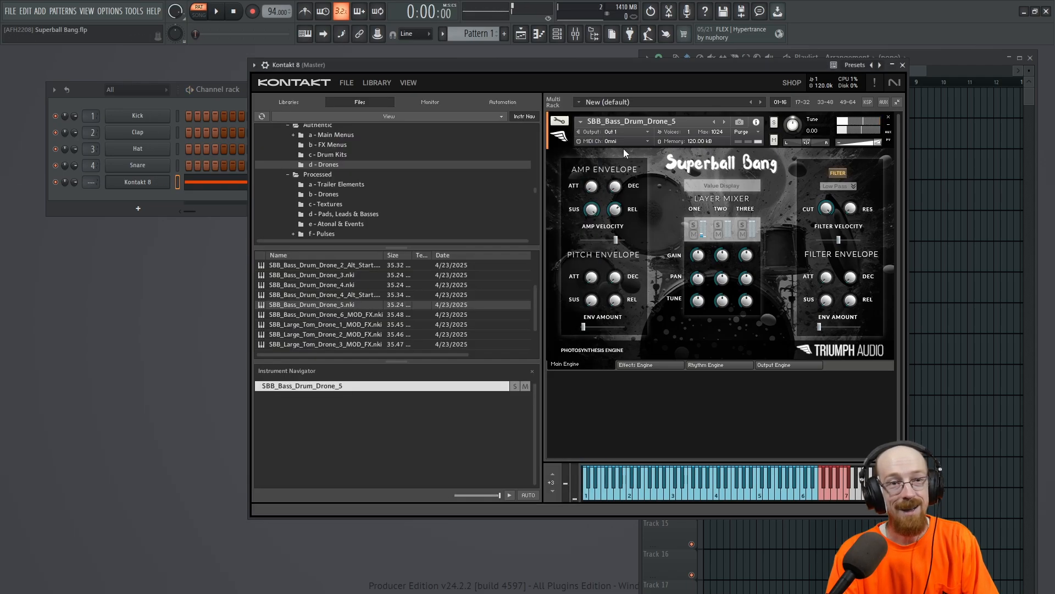
Place Pattern 1 at the start of playlist Track 1, and load SBB_Pulse_Blades from the Processed Pulses into a second Kontakt 8 channel.
click(957, 64)
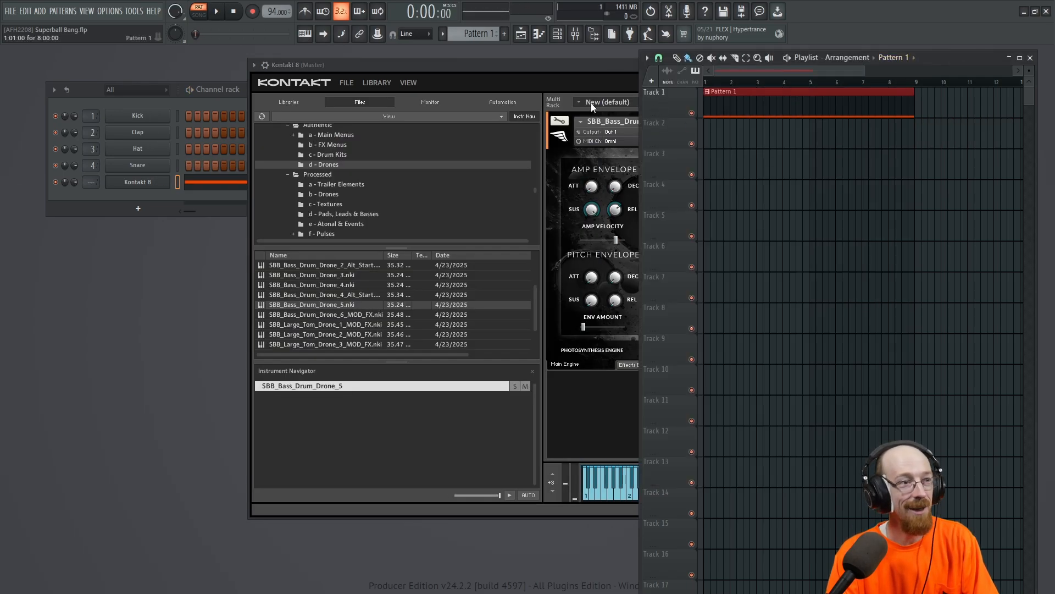
click(530, 73)
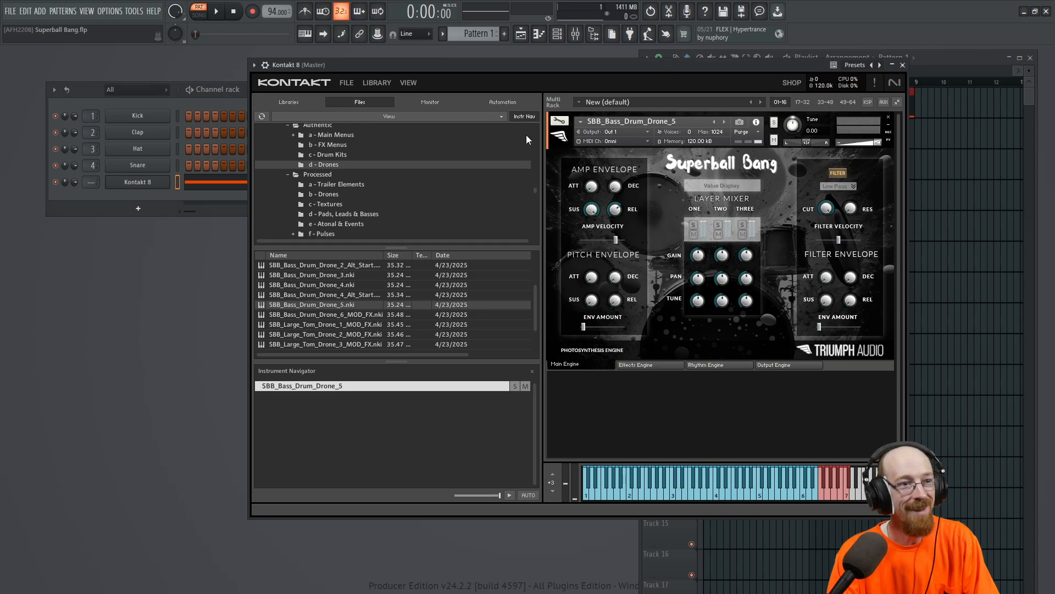
click(559, 138)
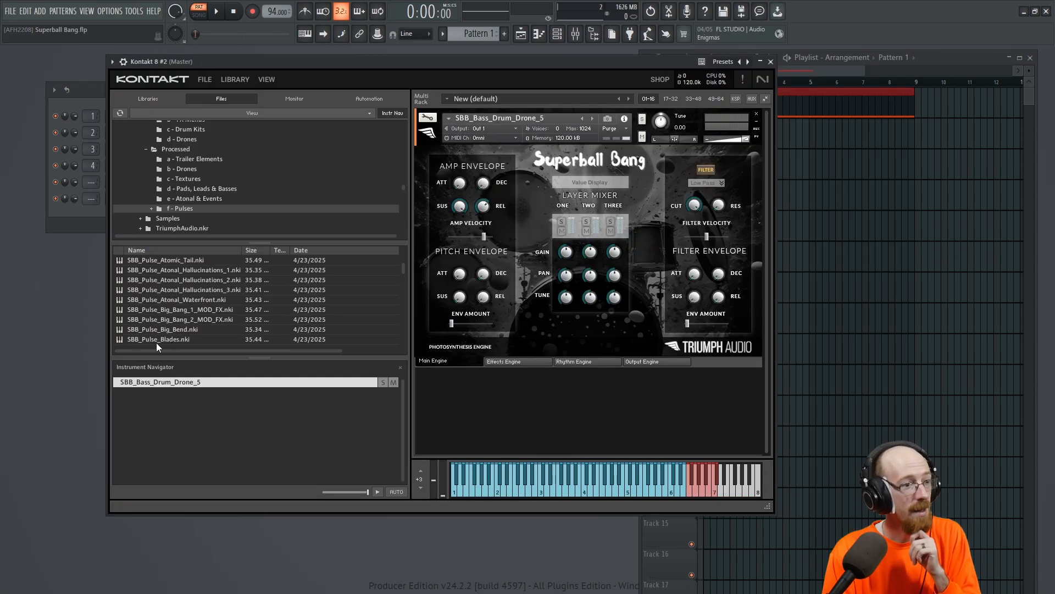
double_click(164, 339)
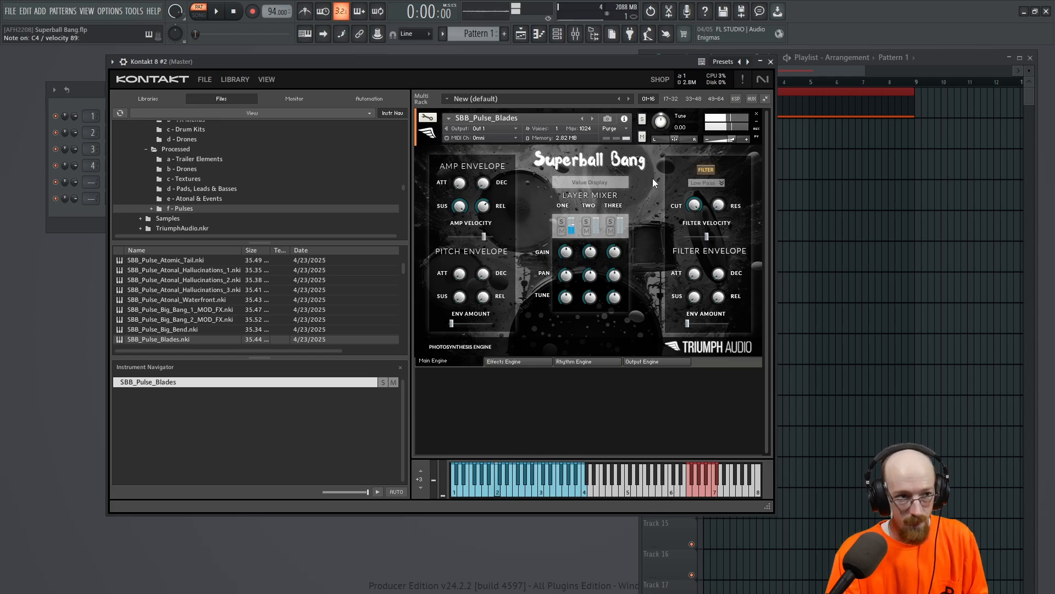
click(771, 62)
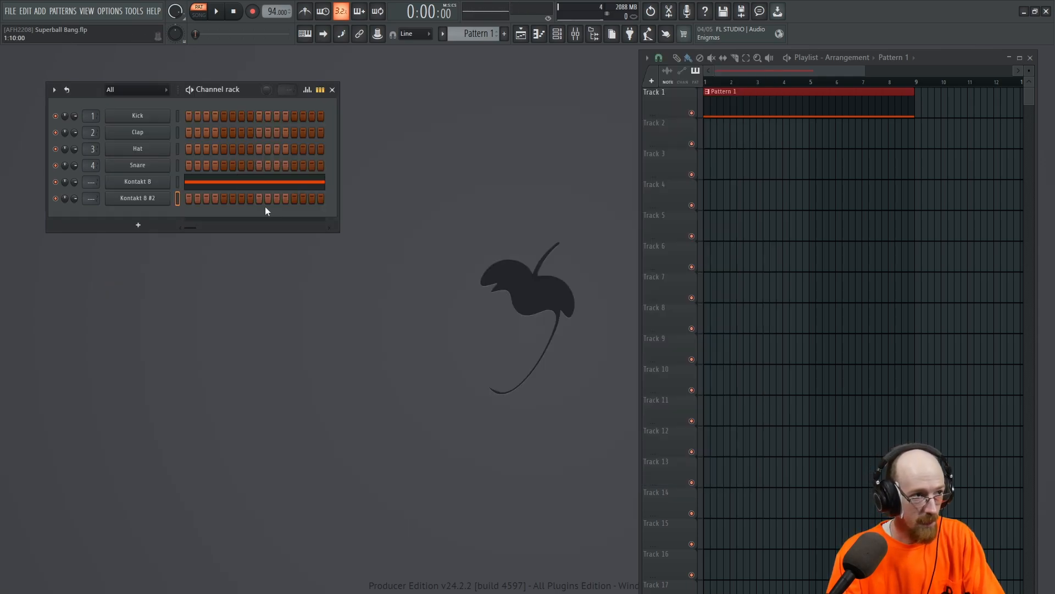
Enter two consecutive four-bar C4 notes plus a C3 note from bar 5 for Kontakt 8 #2, and play the pattern from bar 3.
right_click(158, 200)
click(203, 195)
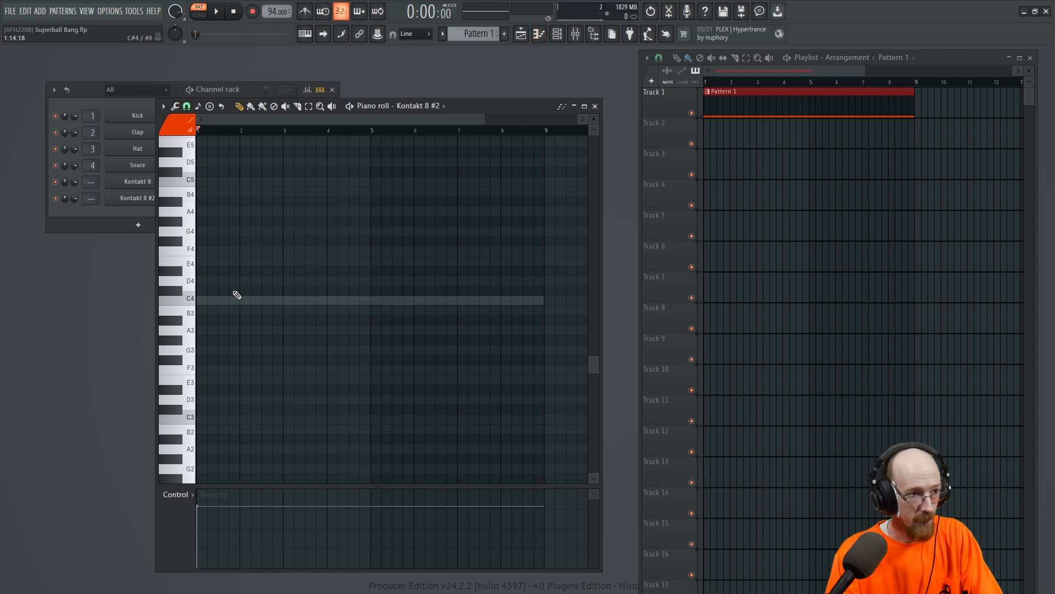
scroll(262, 297, down, 2)
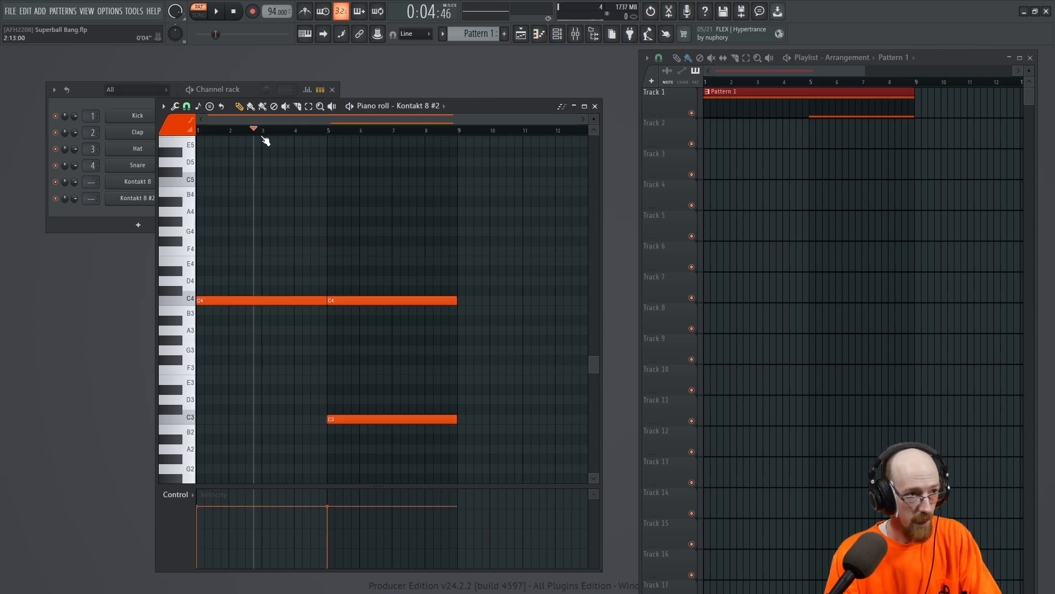
drag(262, 135, 264, 136)
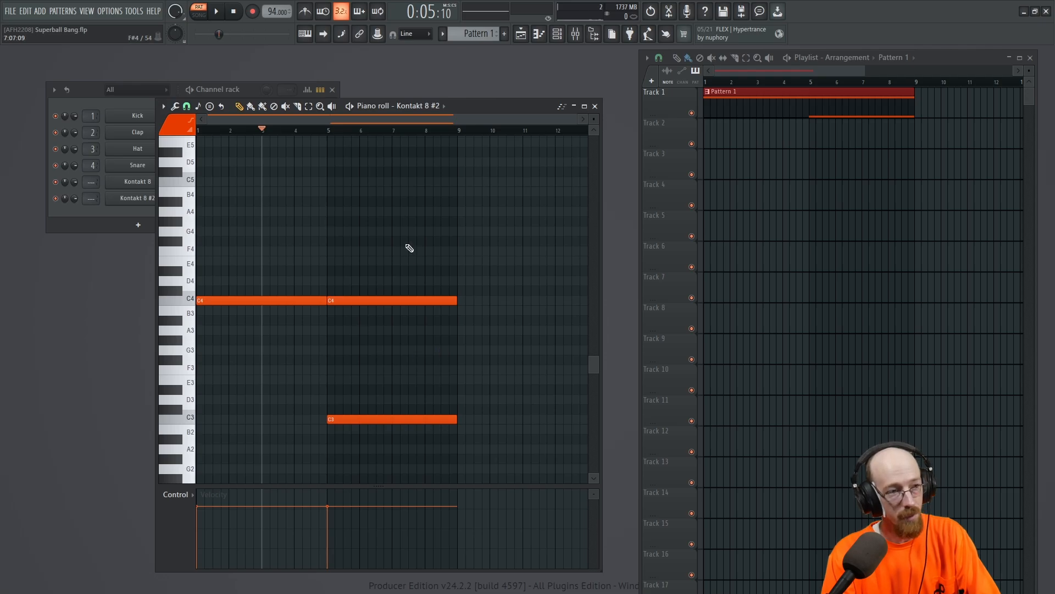
key(space)
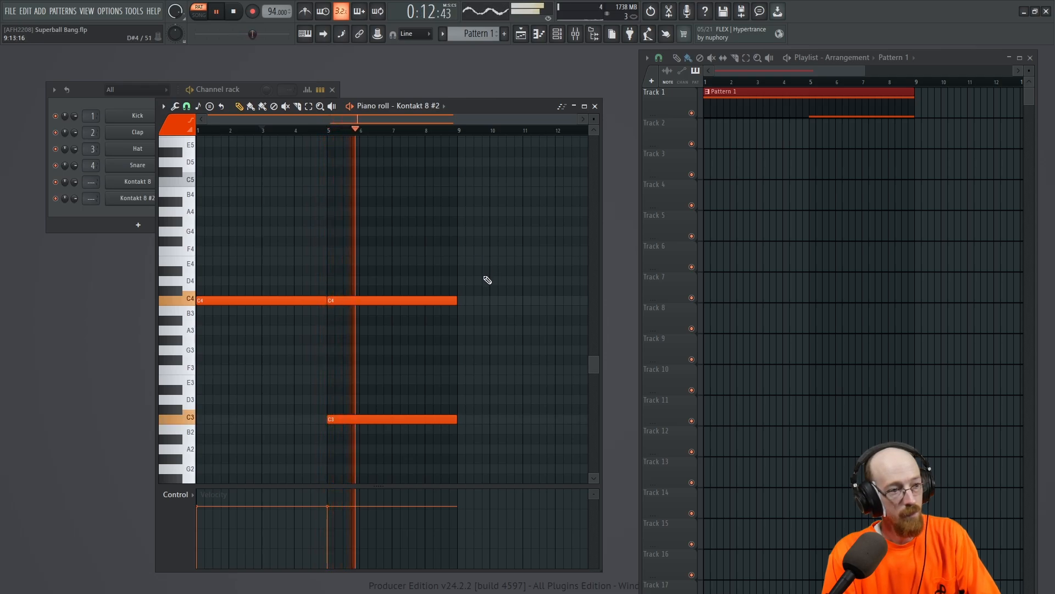
key(space)
click(596, 107)
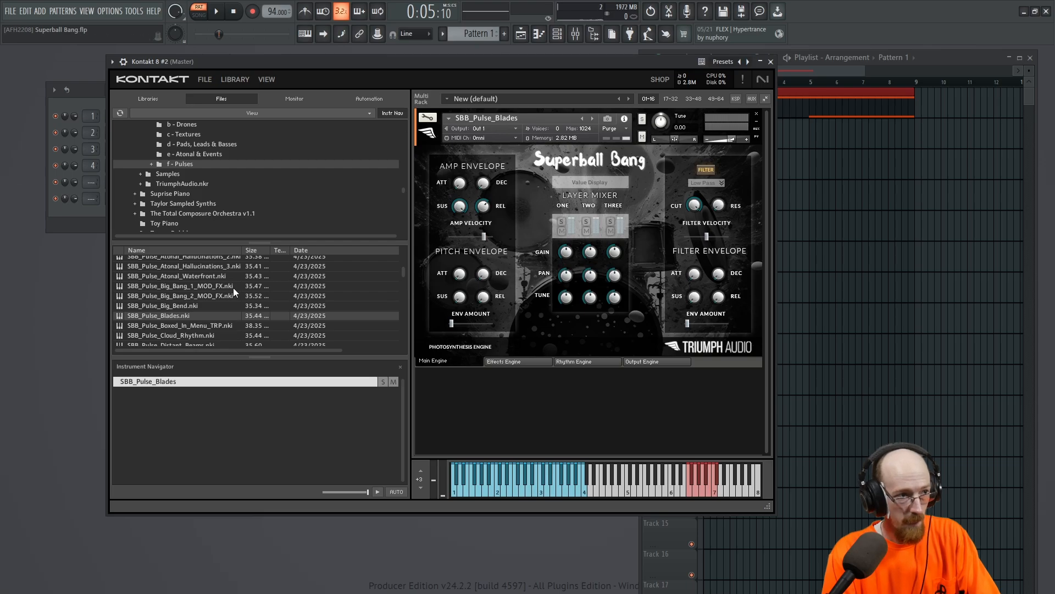
Add SBB_Pulse_Atomic_Tail below SBB_Pulse_Blades in the rack and play the pattern with both patches.
double_click(189, 316)
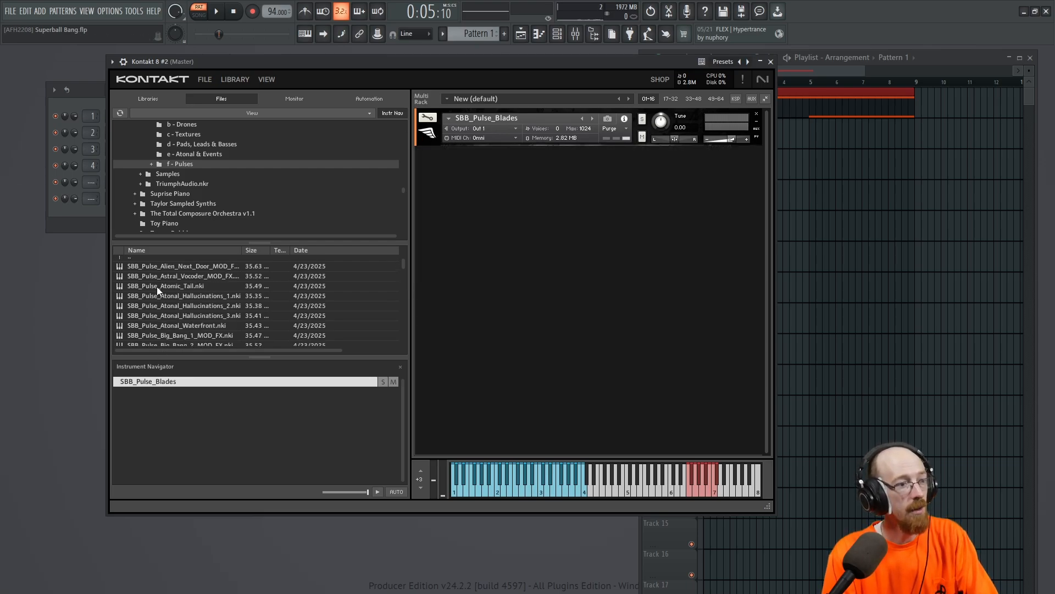
drag(160, 286, 486, 226)
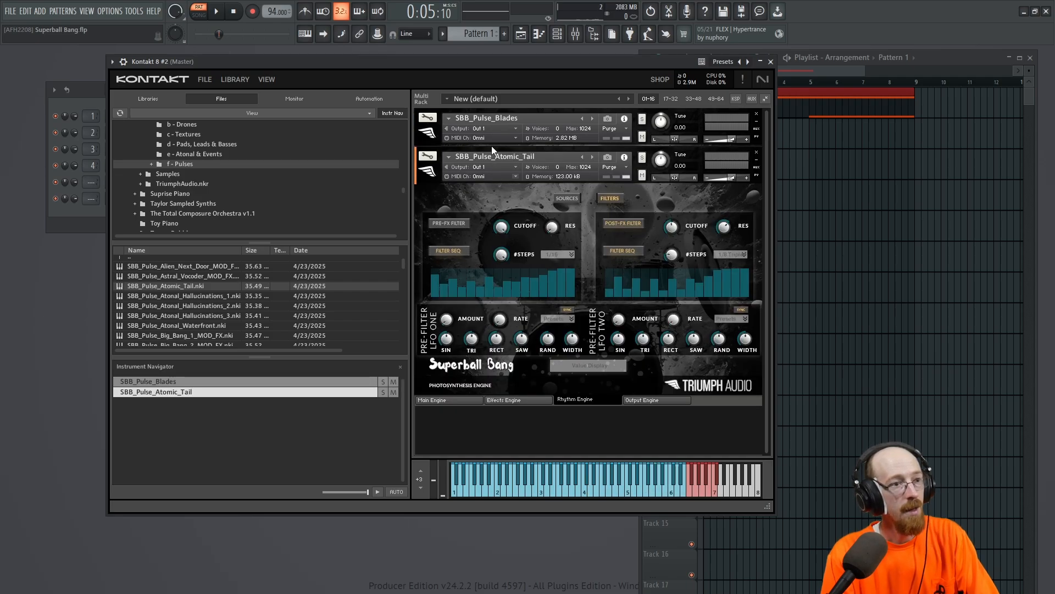
key(space)
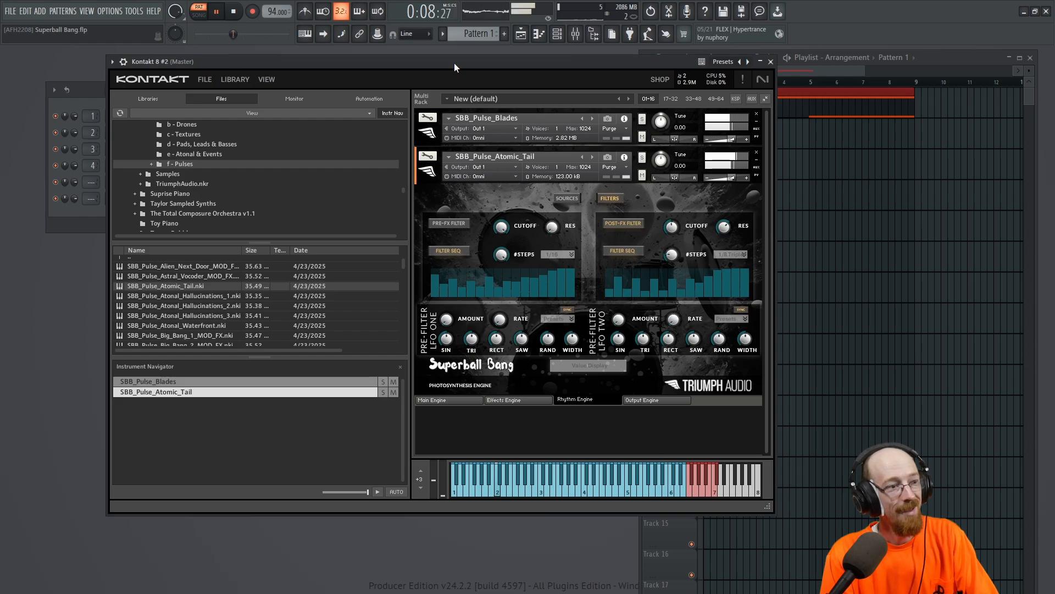
key(space)
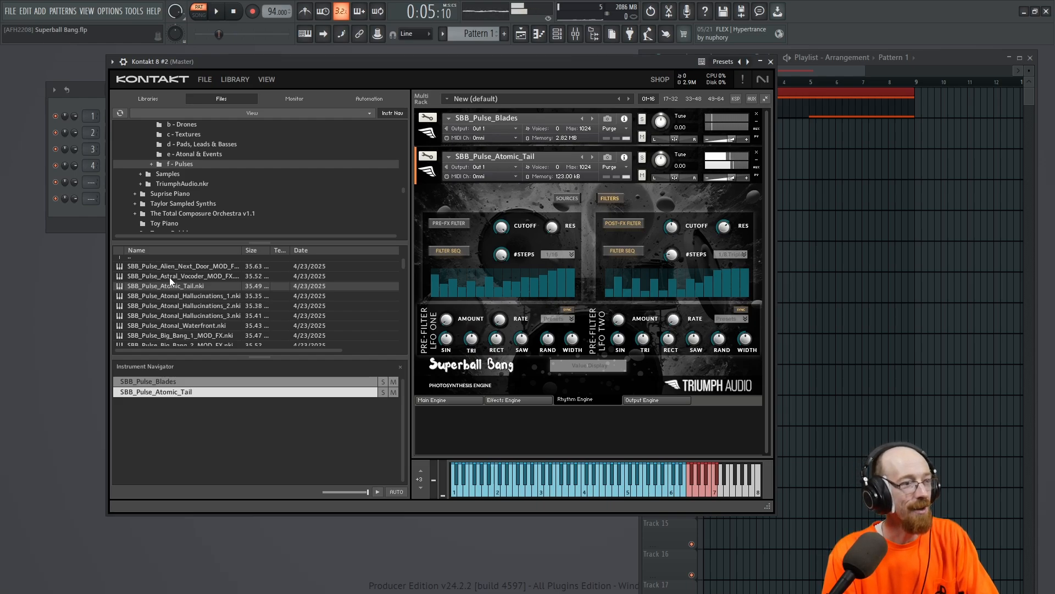
Replace SBB_Pulse_Atomic_Tail with SBB_Pulse_Astral_Vocoder_MOD_FX, and raise its volume while soloing it during playback.
click(168, 278)
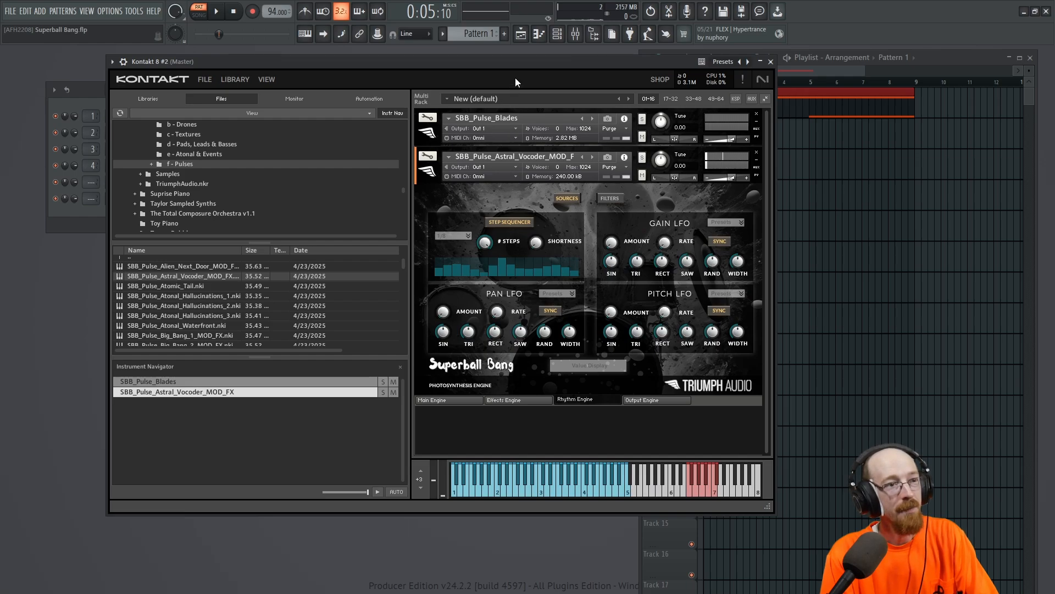
key(space)
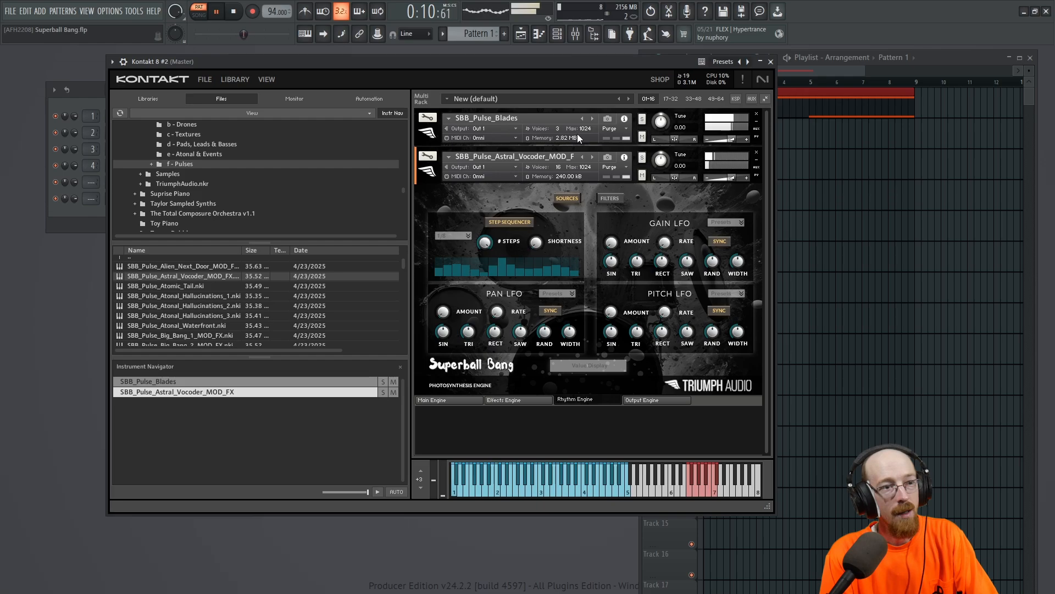
click(642, 160)
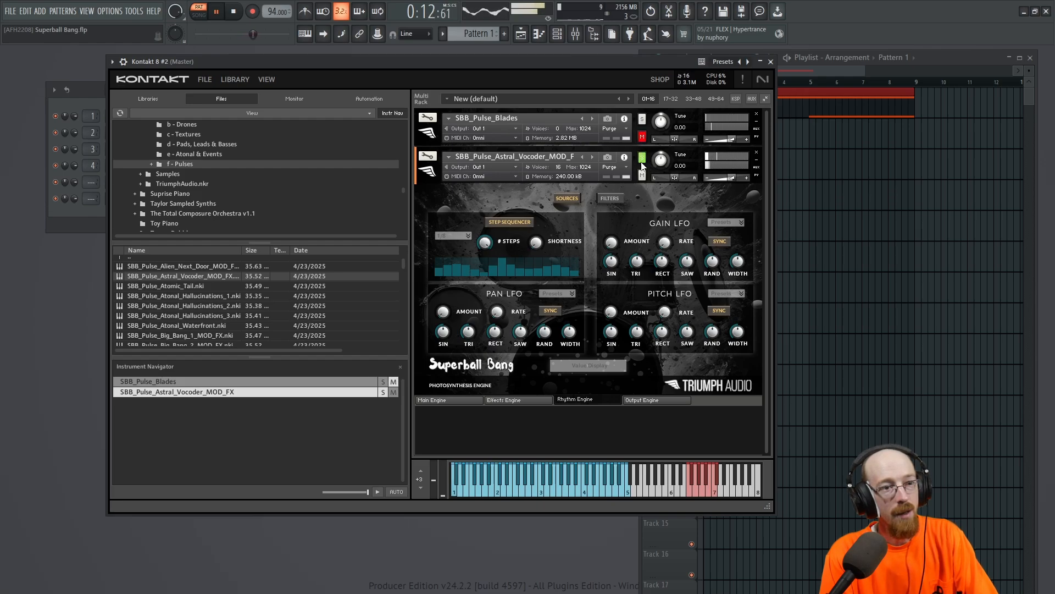
drag(740, 176, 750, 178)
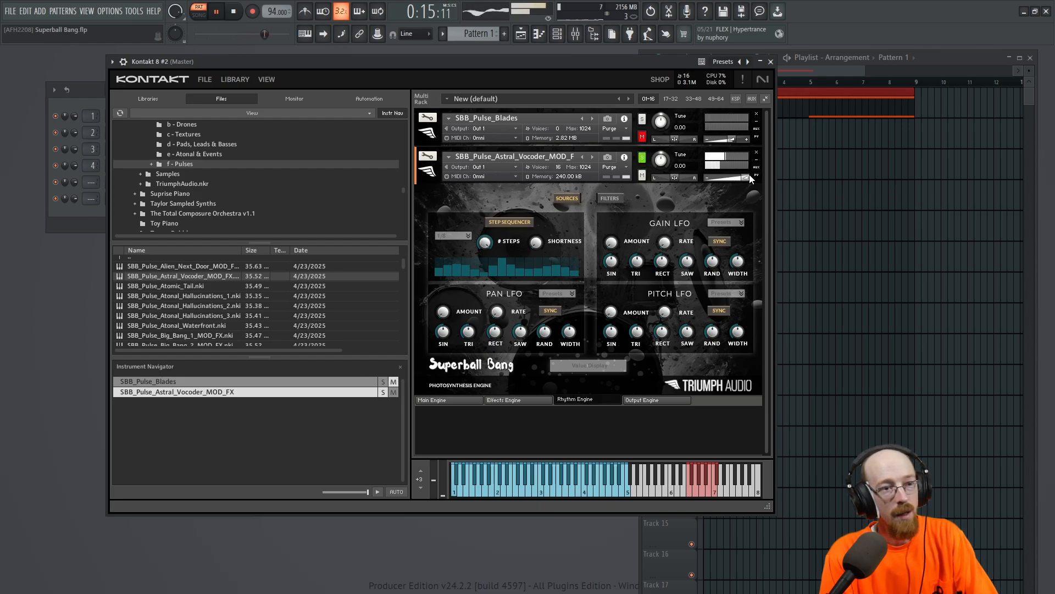
click(643, 158)
click(643, 158)
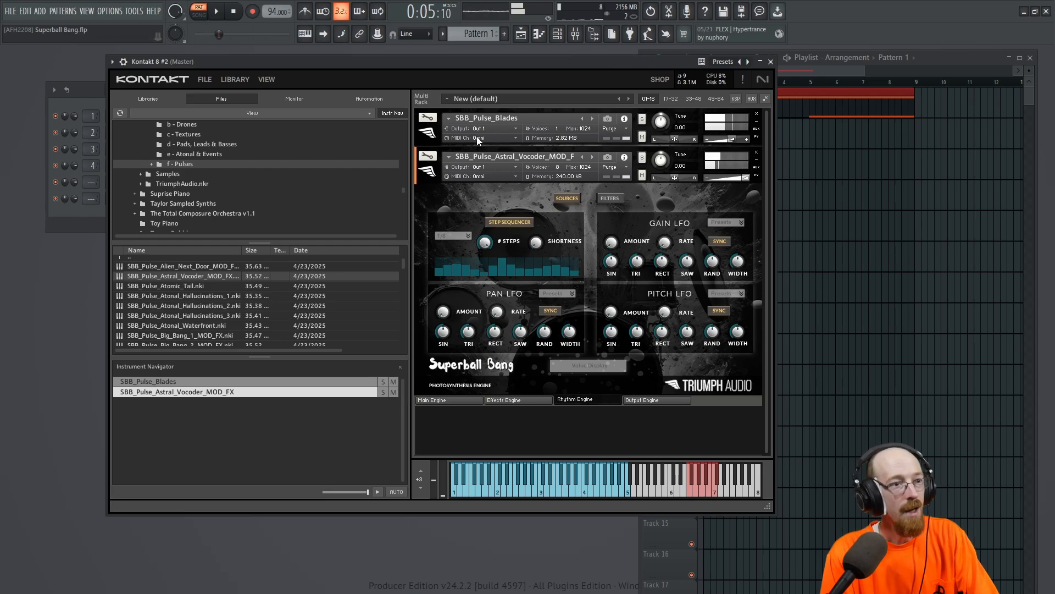
Bring up the Reverb send effect of SBB_Pulse_Blades and play the pattern with both pulse patches.
click(427, 169)
click(431, 137)
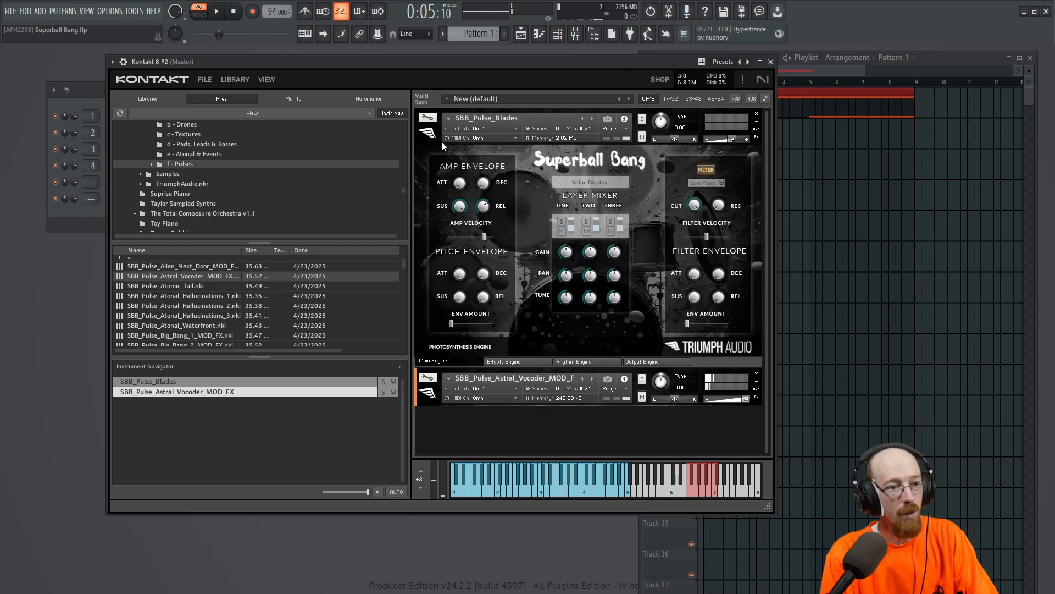
click(515, 363)
click(627, 160)
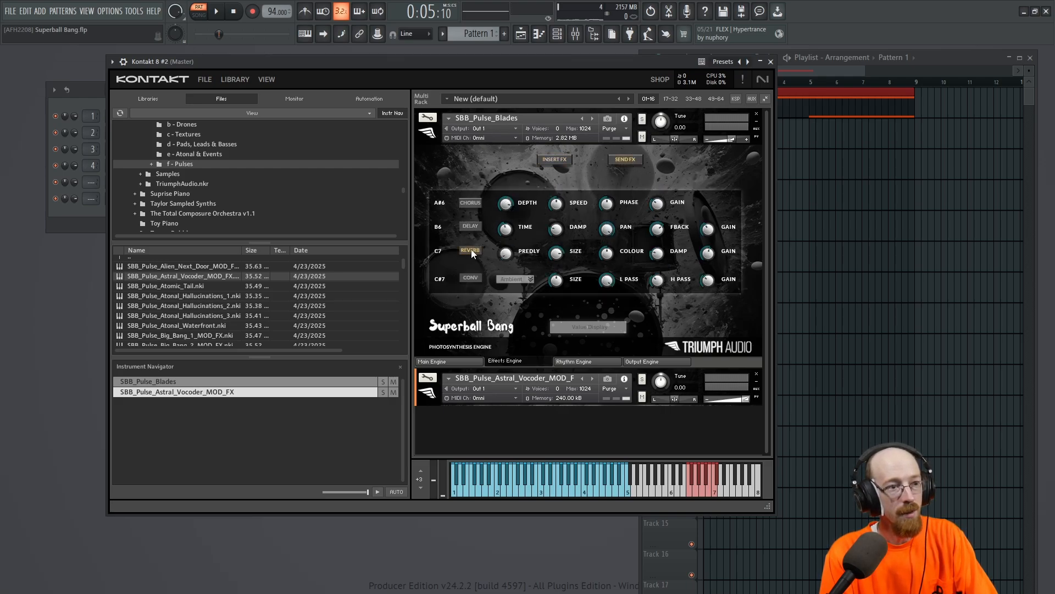
key(space)
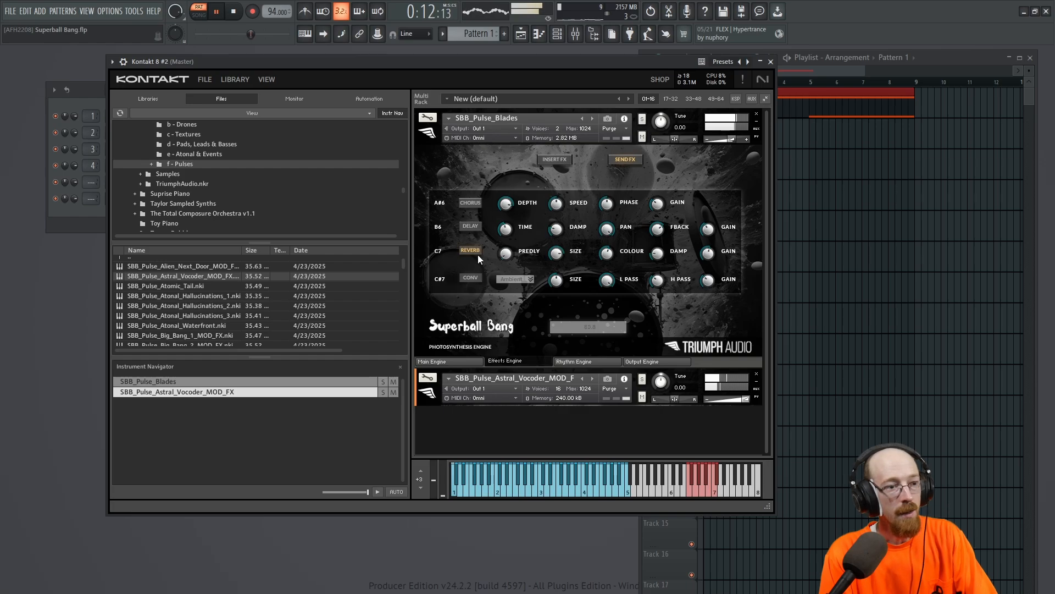
Adjust the main filter cutoff of SBB_Pulse_Blades to 246.8 Hz during playback, then close the instrument and stop.
click(459, 364)
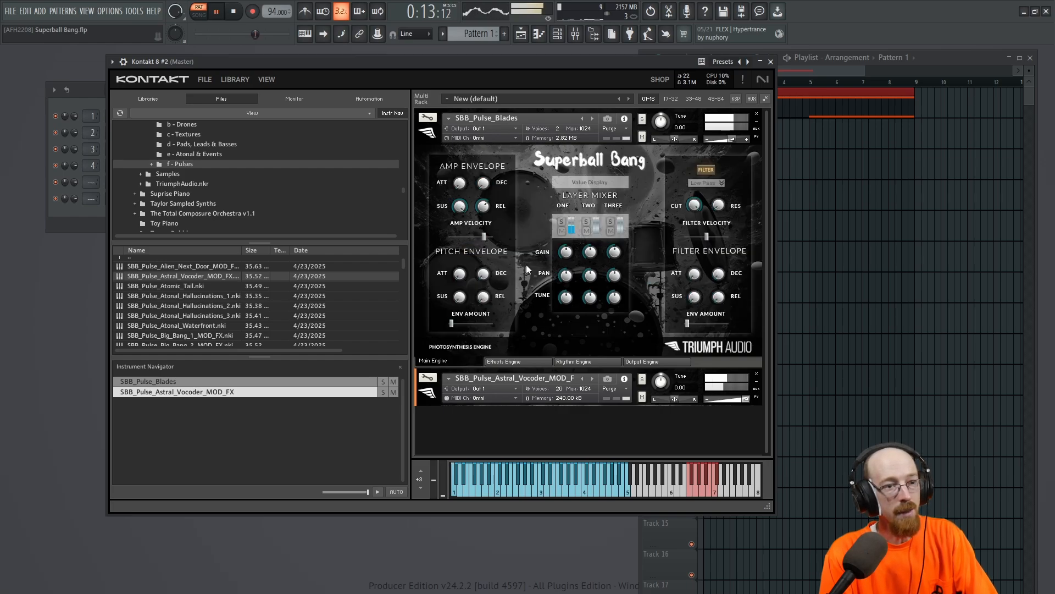
click(695, 207)
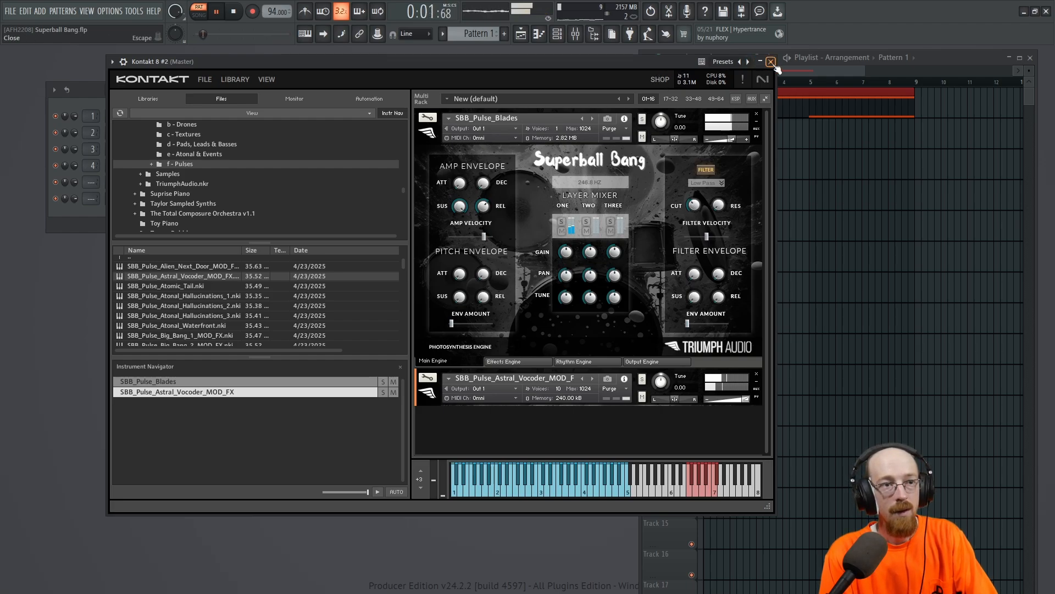
click(762, 62)
key(space)
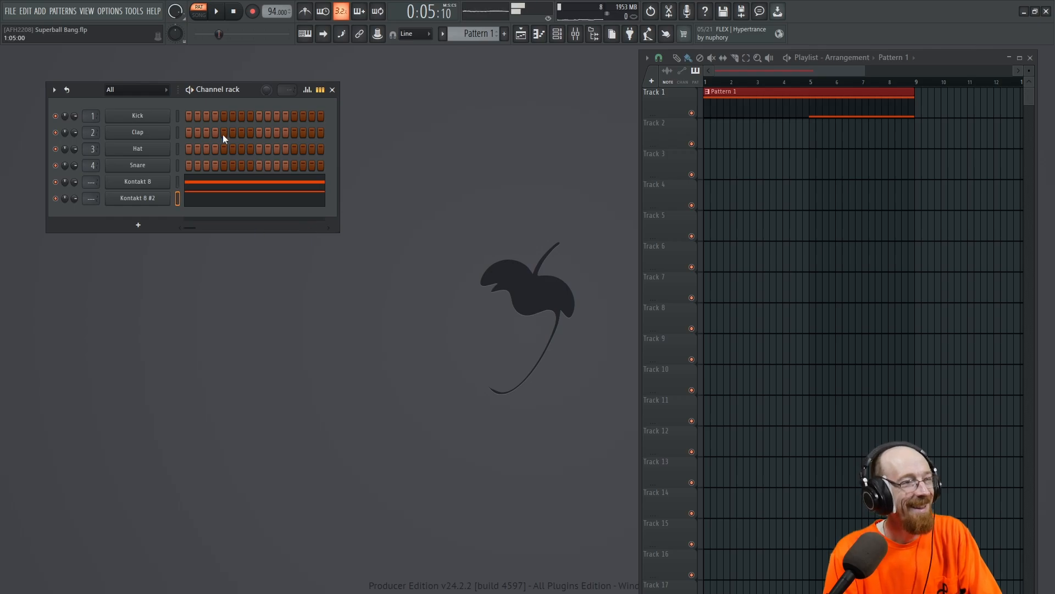
Create a third Kontakt 8 channel and load SBB_Drum_Kit_1_TRP from the Authentic Drum Kits in place of SBB_Pulse_Blades.
click(138, 225)
click(199, 206)
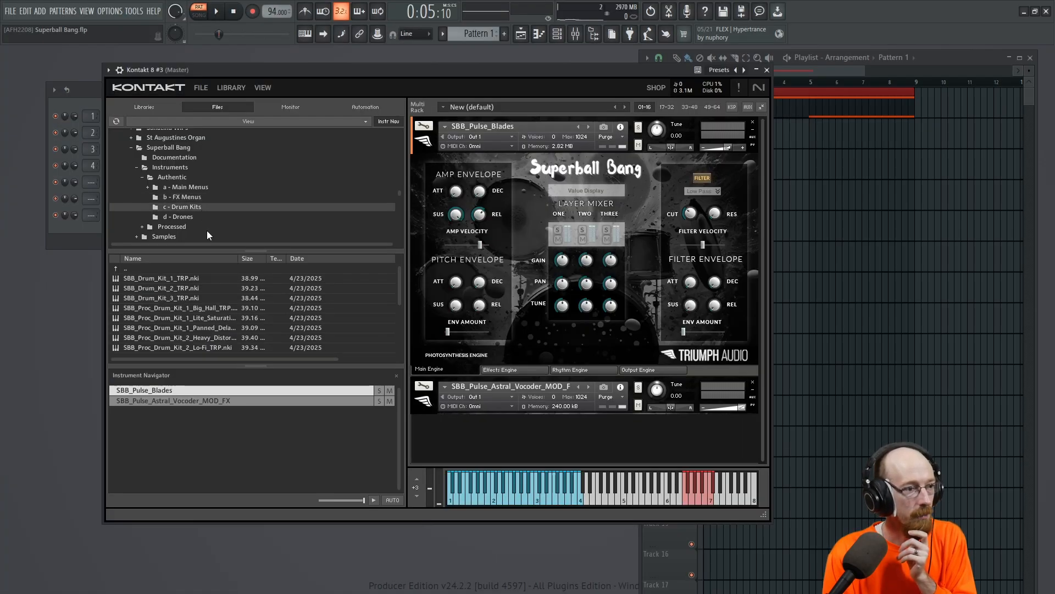
click(151, 278)
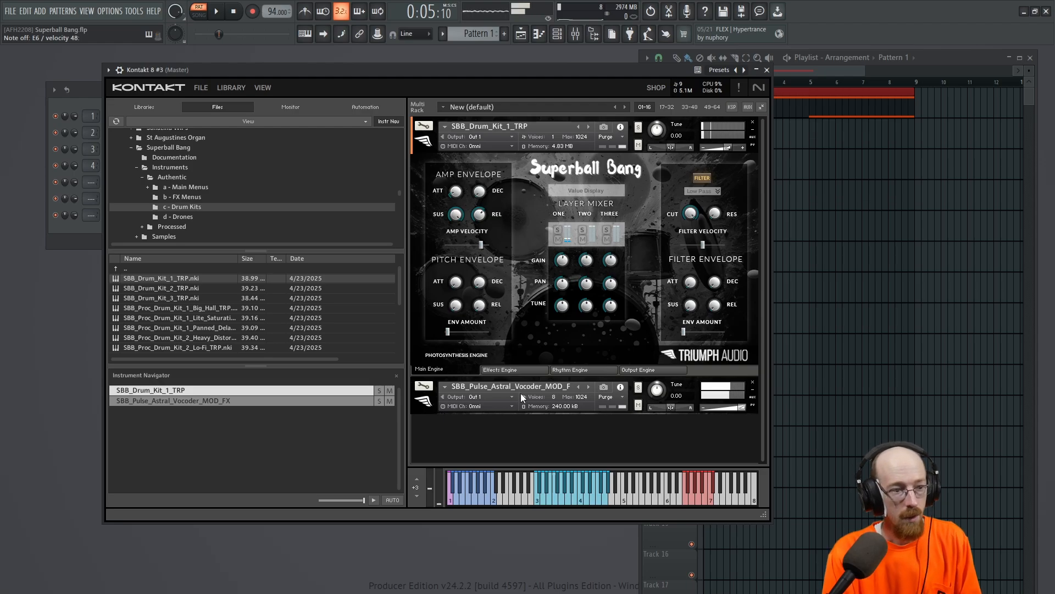
click(766, 69)
Create a two-bar C5 rhythm for the Drum Kit channel in Pattern 2, aligning the last note to end at bar 3.
click(504, 36)
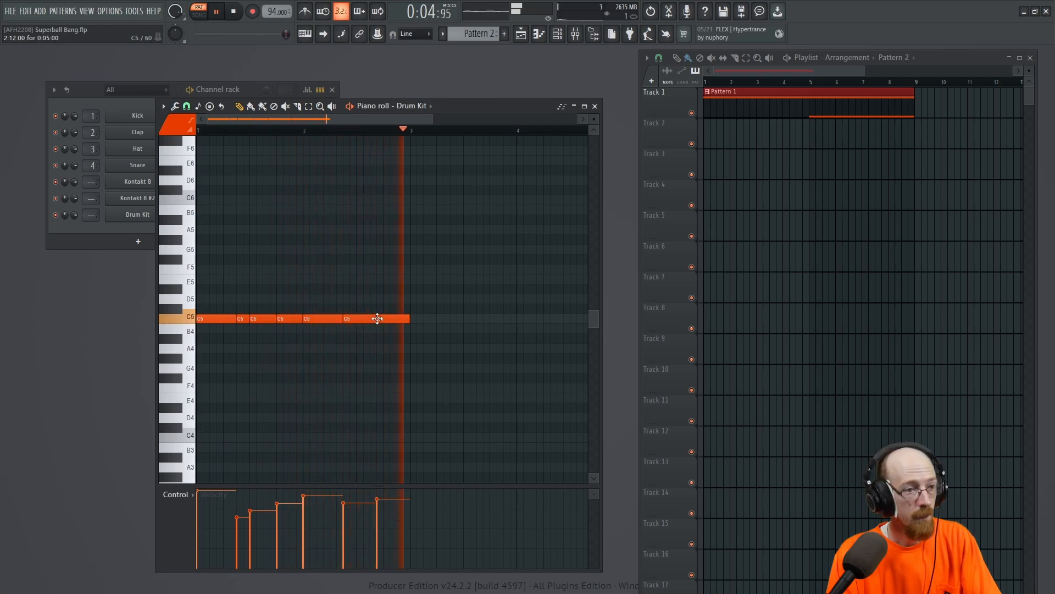
drag(387, 320, 410, 320)
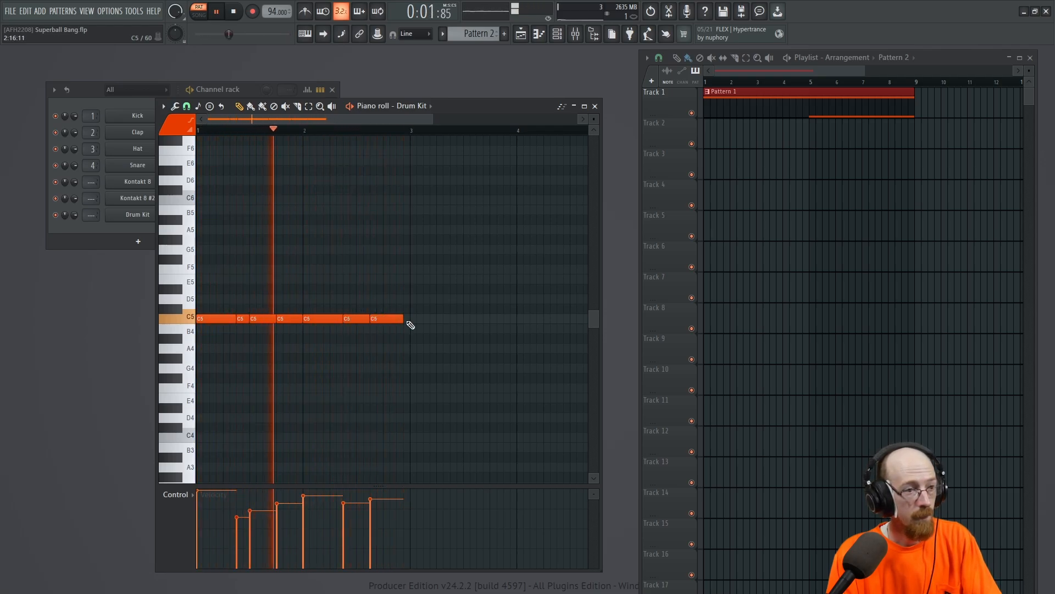
click(594, 106)
click(200, 219)
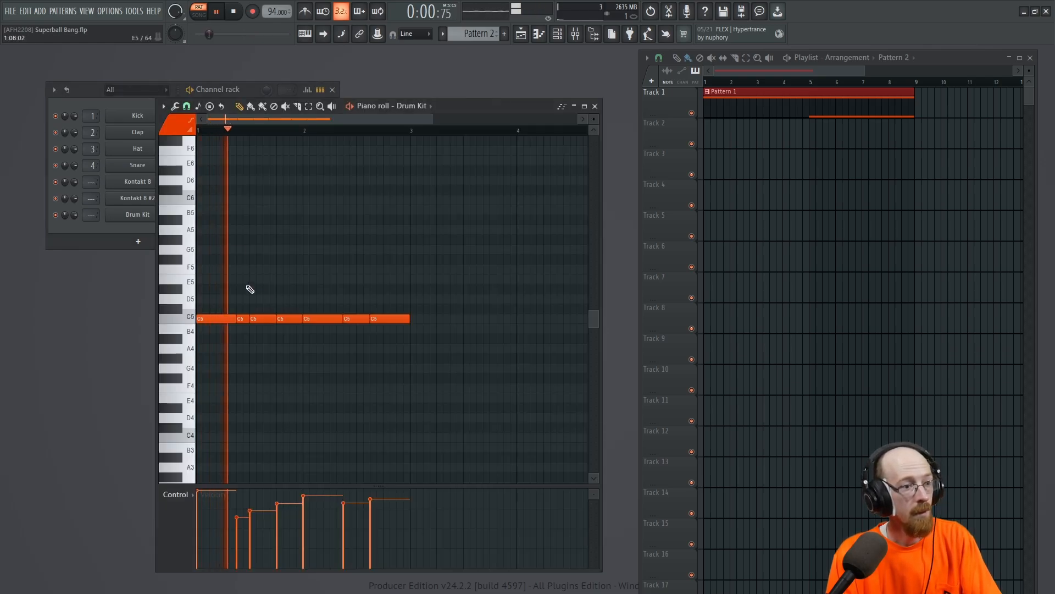
key(space)
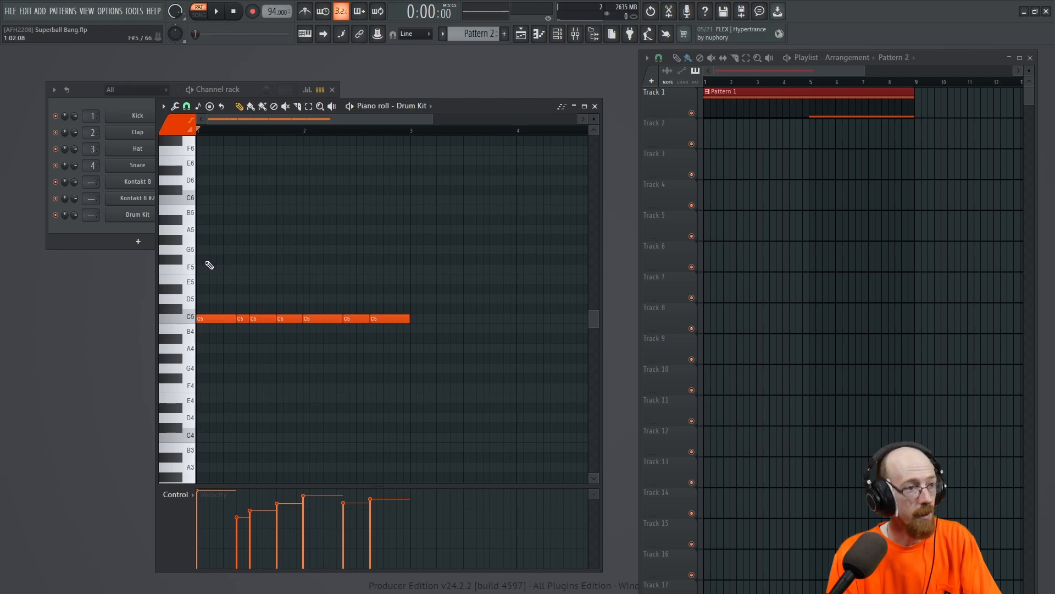
Add higher notes to the Drum Kit rhythm, repeat Pattern 2 four times along Track 2 up to bar 9, and play the arrangement.
mouse_move(319, 248)
mouse_down()
mouse_move(304, 265)
mouse_move(172, 272)
mouse_move(341, 260)
mouse_move(315, 267)
mouse_up()
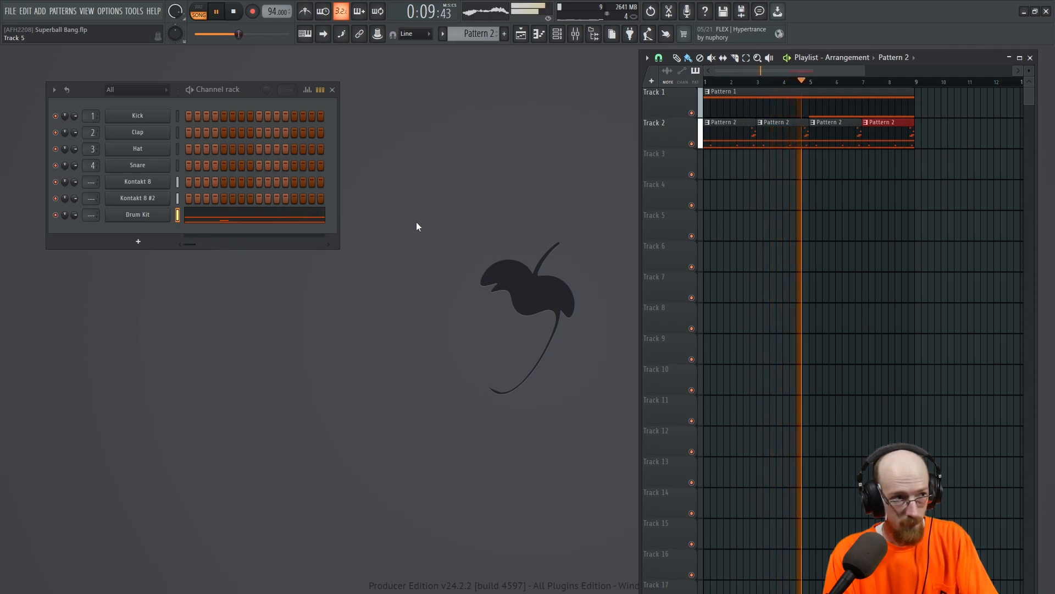
key(space)
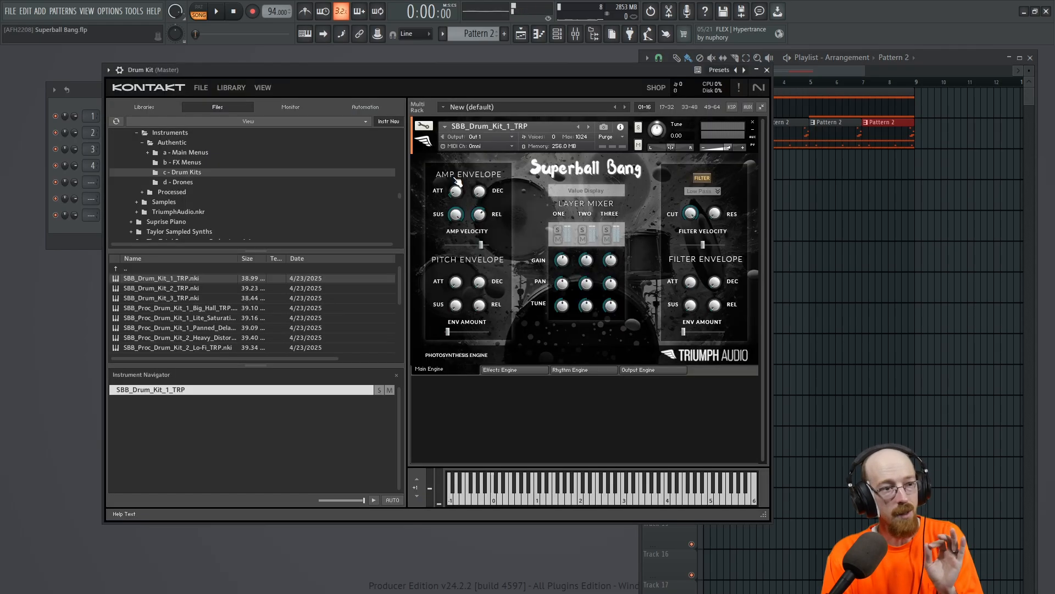
Audition SBB_Drum_Kit_2_TRP and SBB_Drum_Kit_3_TRP against the arrangement, returning to SBB_Drum_Kit_1_TRP.
click(158, 289)
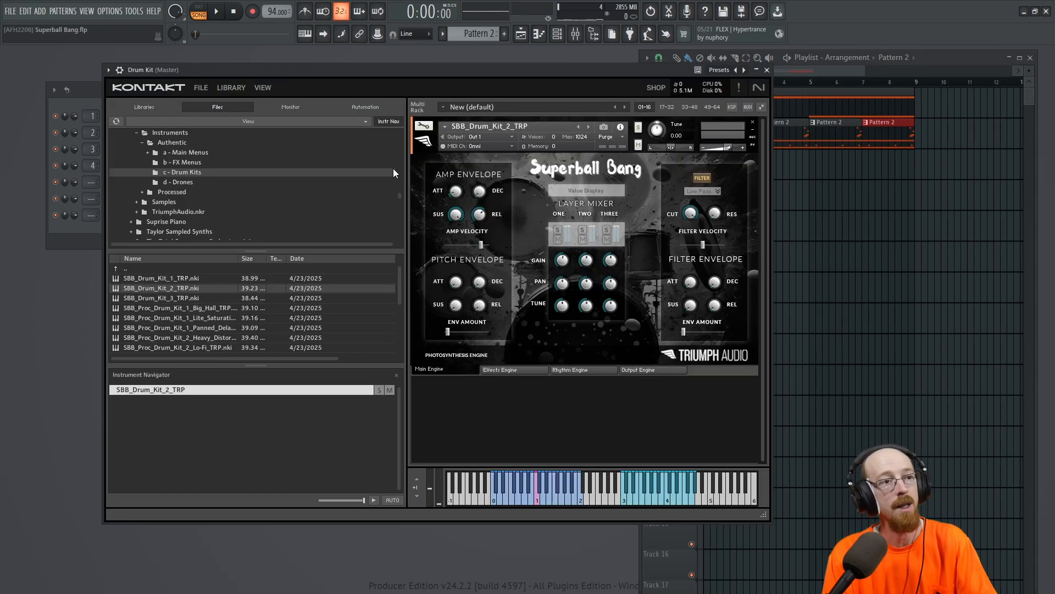
key(space)
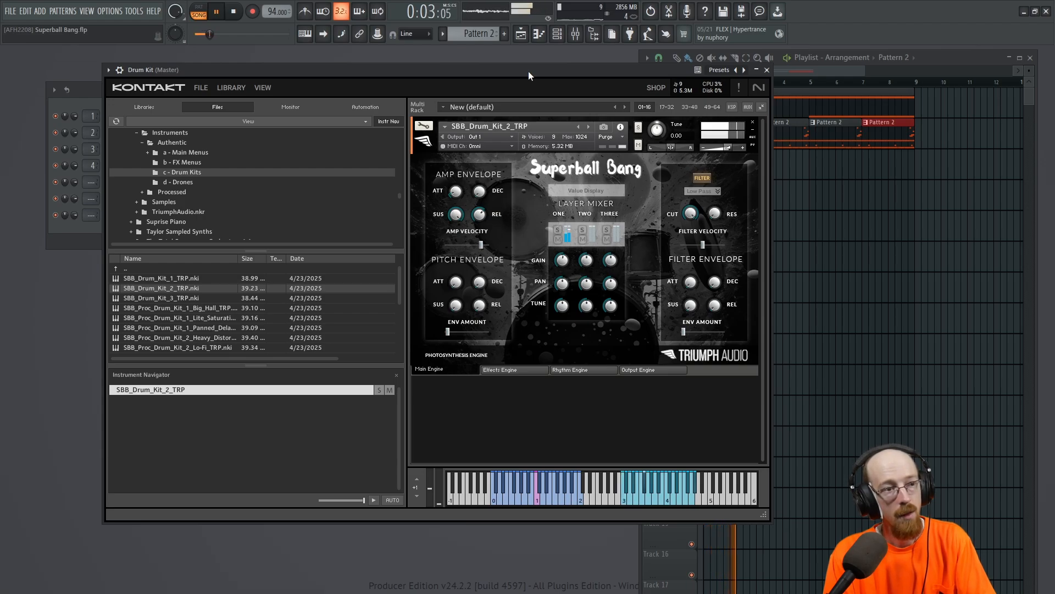
key(space)
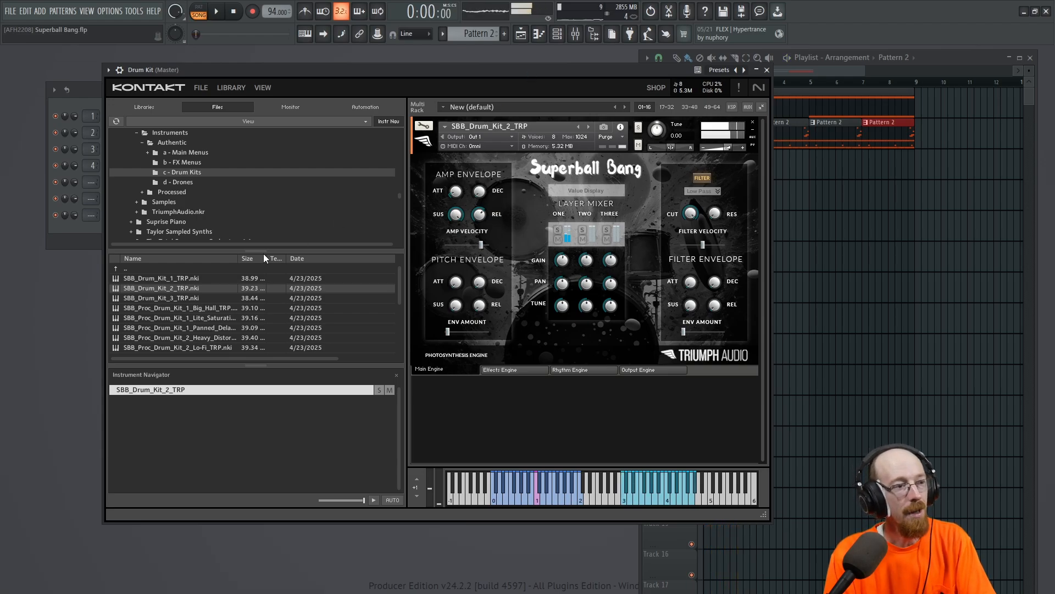
click(196, 298)
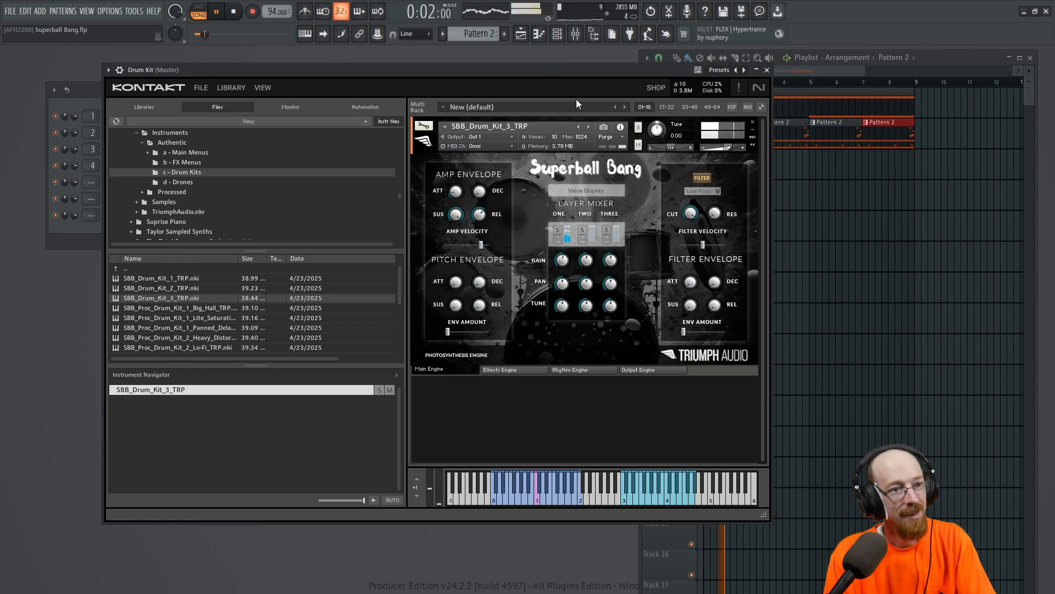
click(193, 279)
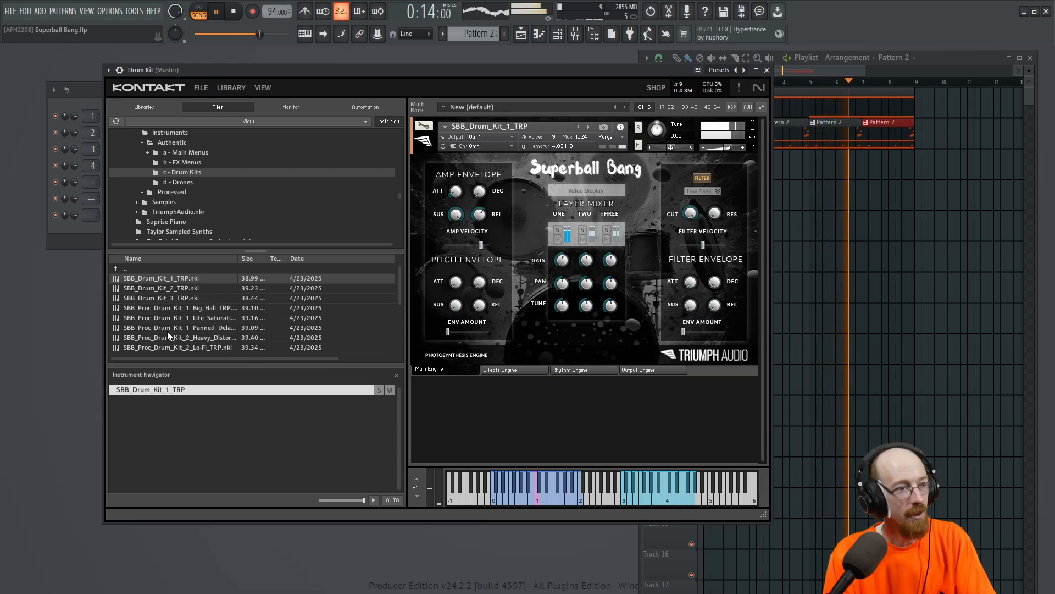
Load the processed Drum Kit 1 Lite Saturation patch on the Drum Kit channel, play the arrangement, and close the instrument.
double_click(173, 317)
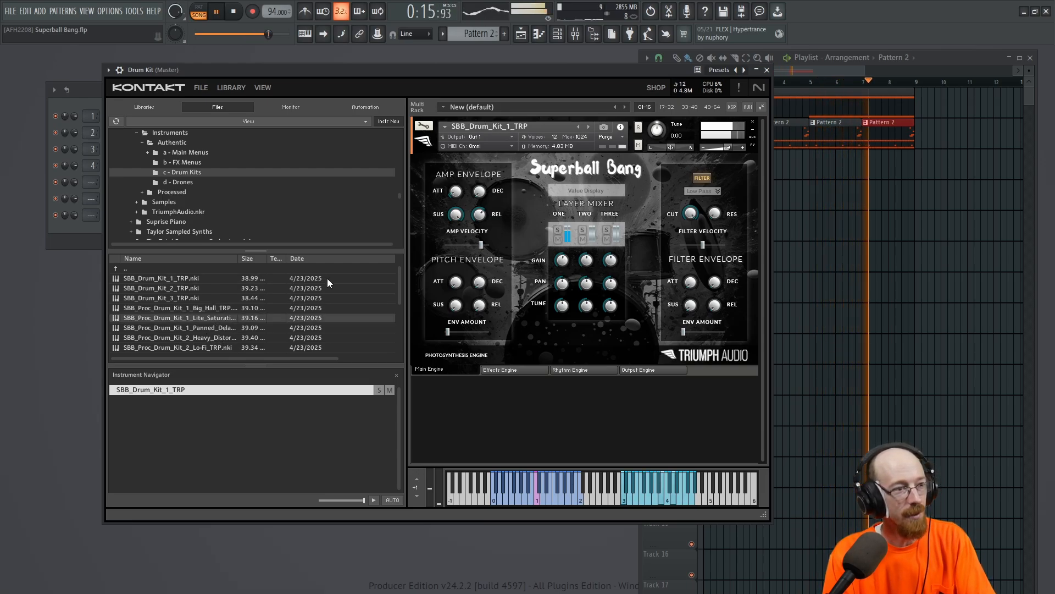
key(space)
key(space)
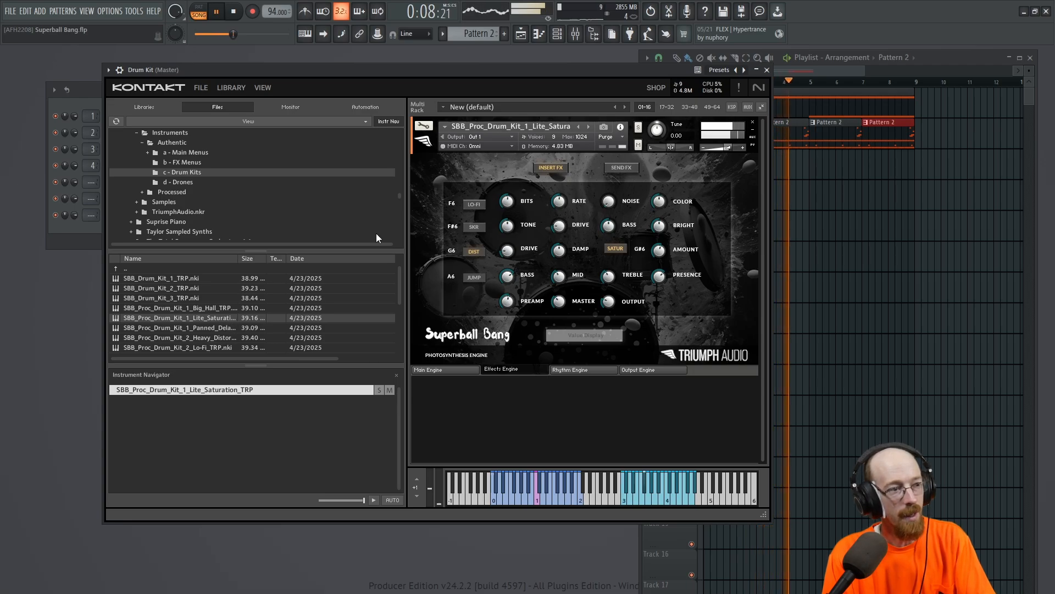
click(768, 70)
key(space)
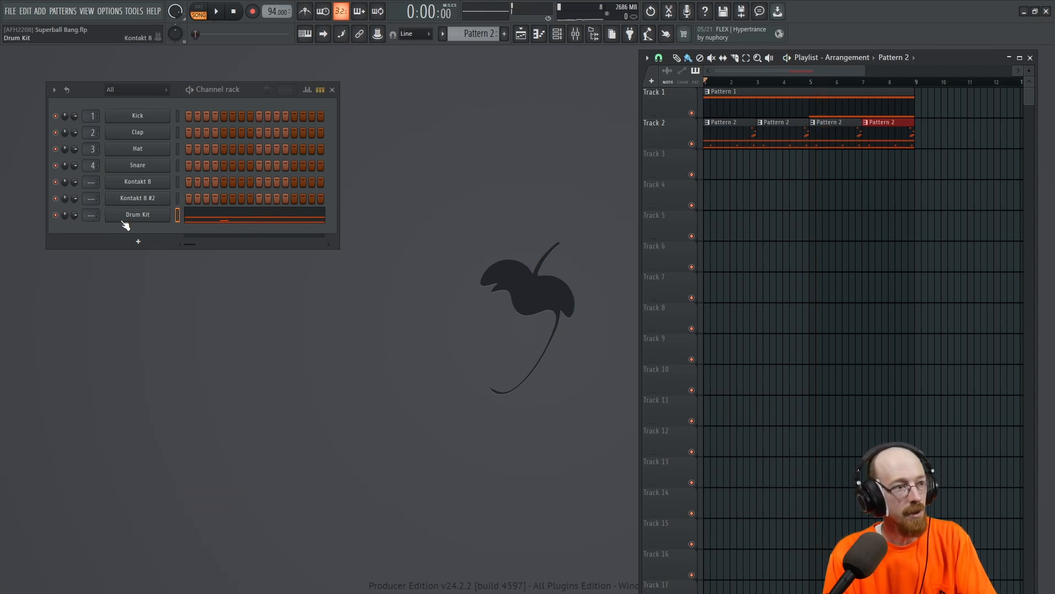
Clone the Drum Kit channel and audition the Bass Drum FX Rev Menu patch, then load and play SBB_Proc_Bass_Drum_FX_Menu_TRP instead.
click(143, 217)
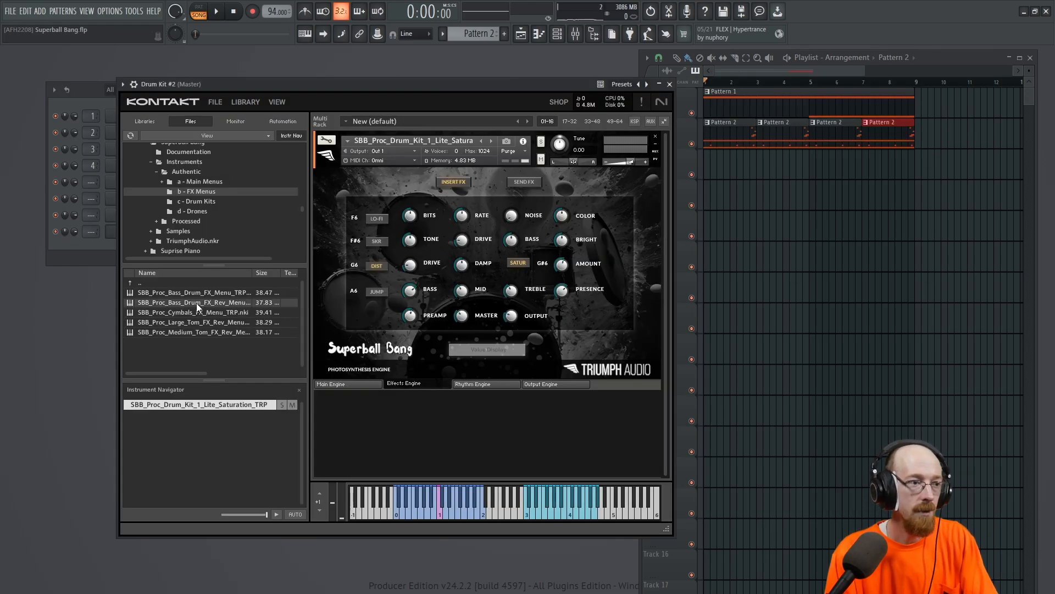
double_click(196, 302)
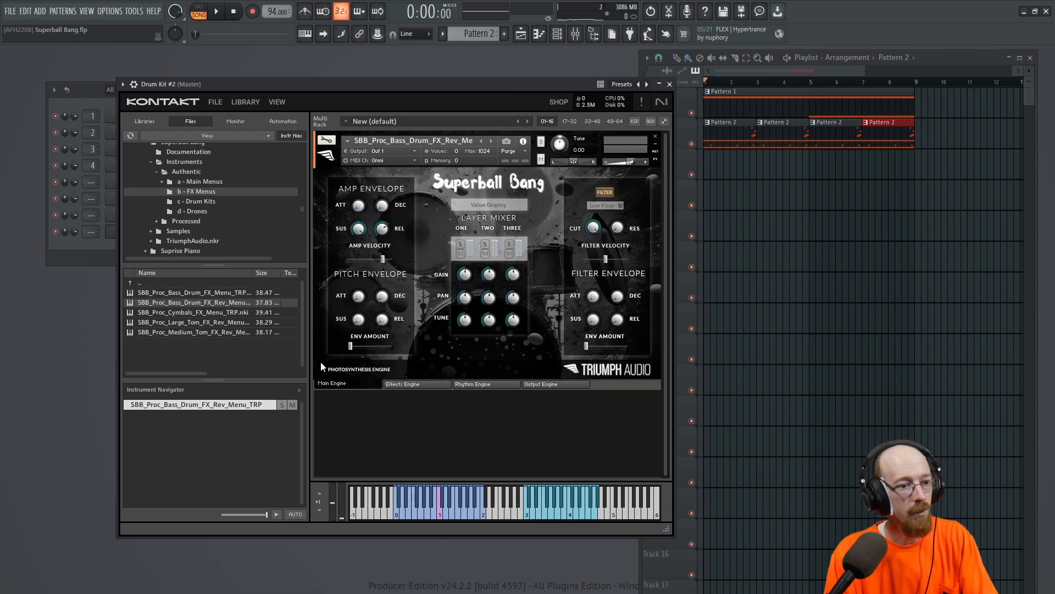
click(545, 516)
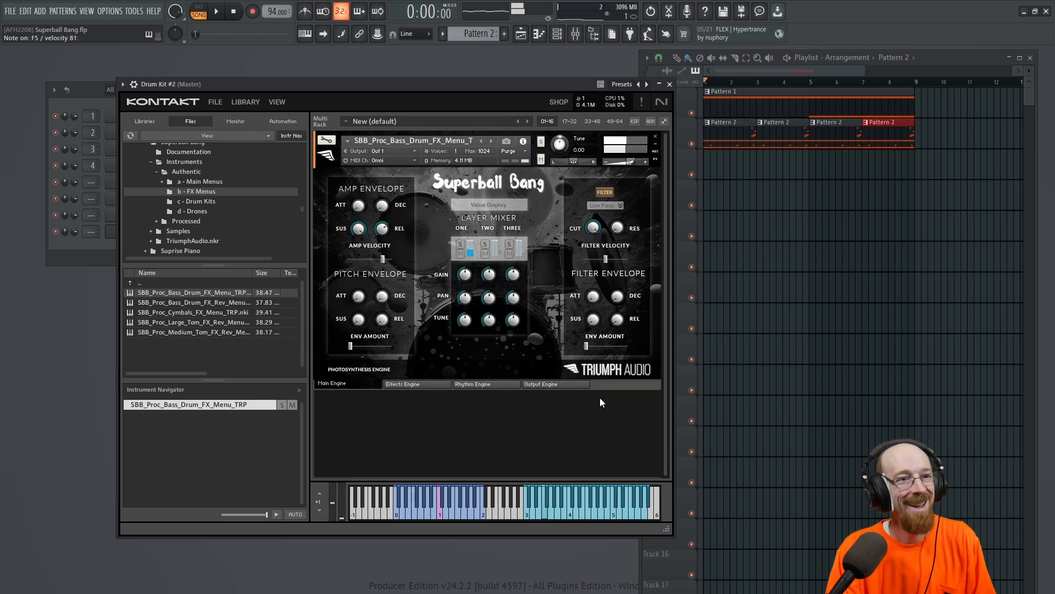
click(670, 85)
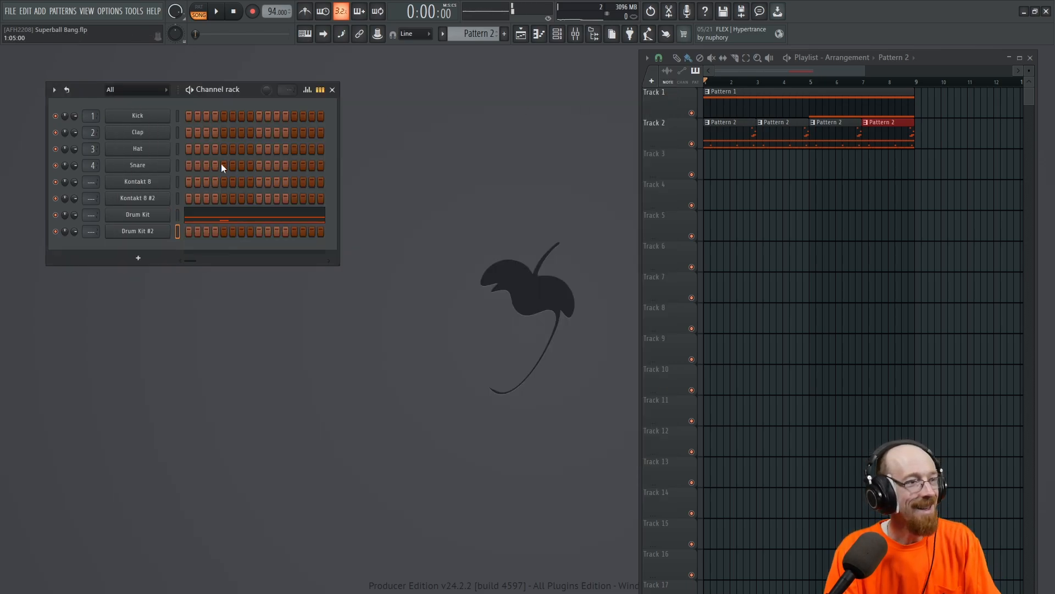
Rename the Drum Kit #2 channel to Low Monster Gurgles.
shift+click(156, 235)
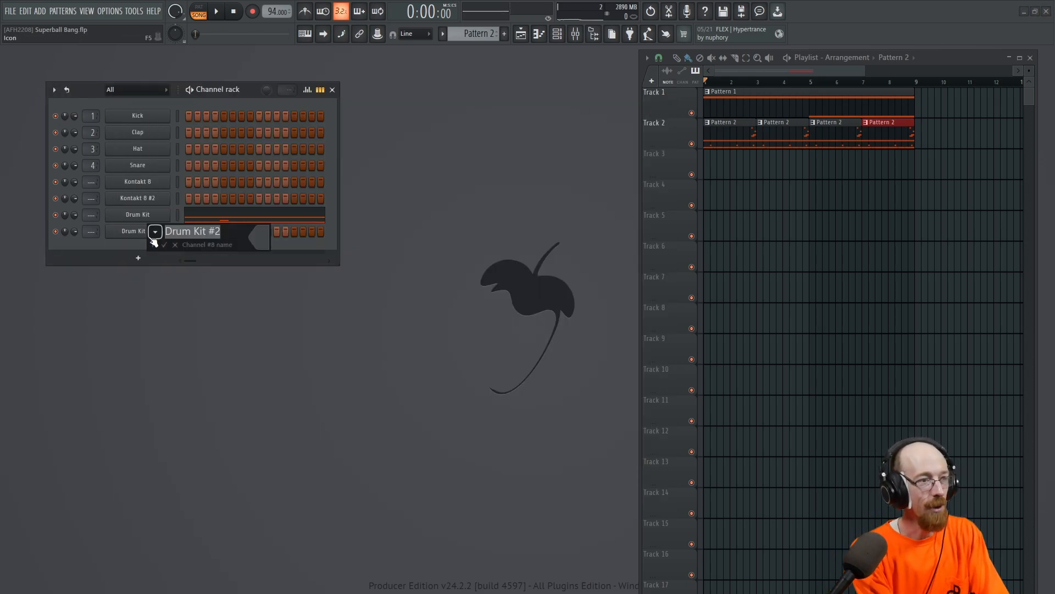
text(Low Monster)
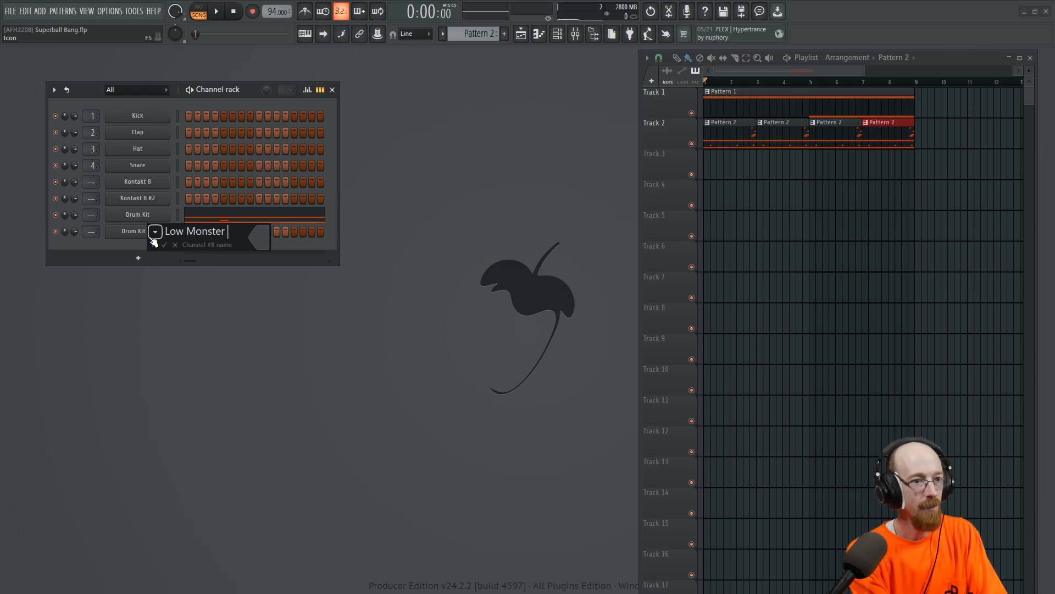
text( Gurgles)
key(Return)
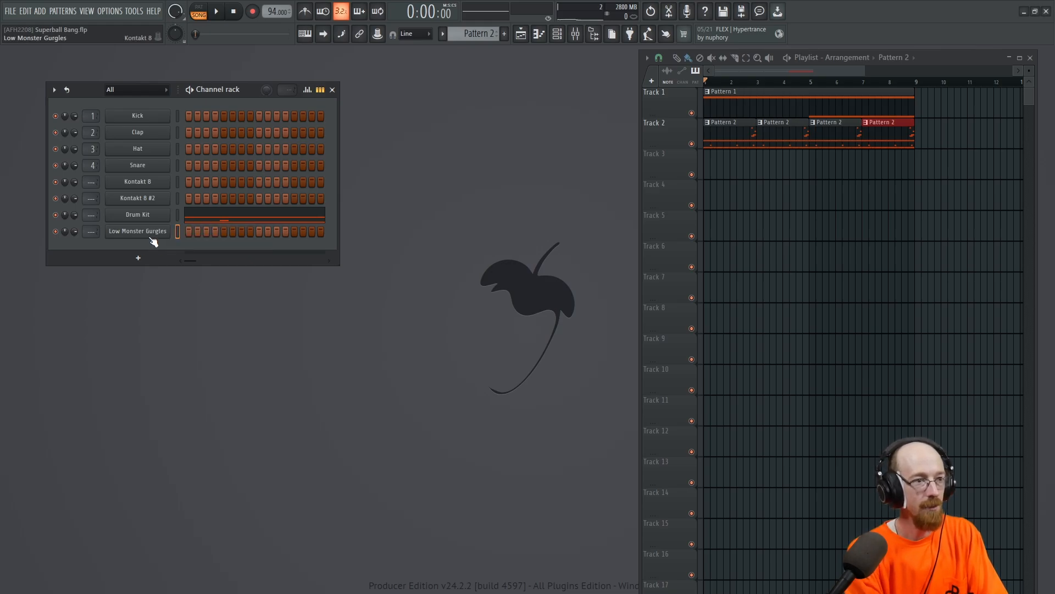
Write a sparse Low Monster Gurgles part in Pattern 3 with G5 at bar 4, A5 at bar 6 and G5 across bars 7–8, on Track 3.
right_click(151, 239)
click(179, 231)
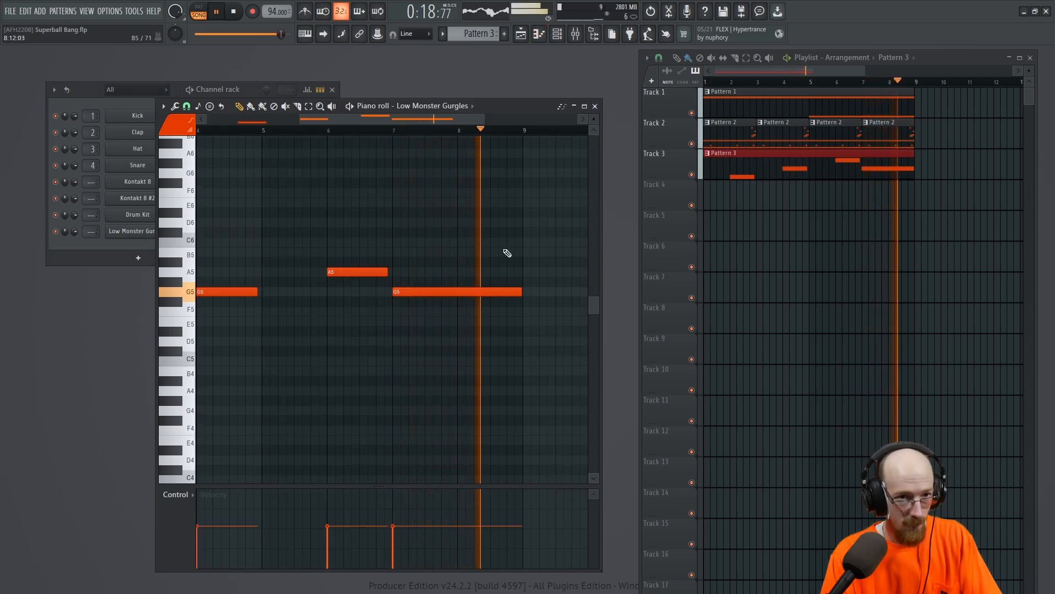
key(space)
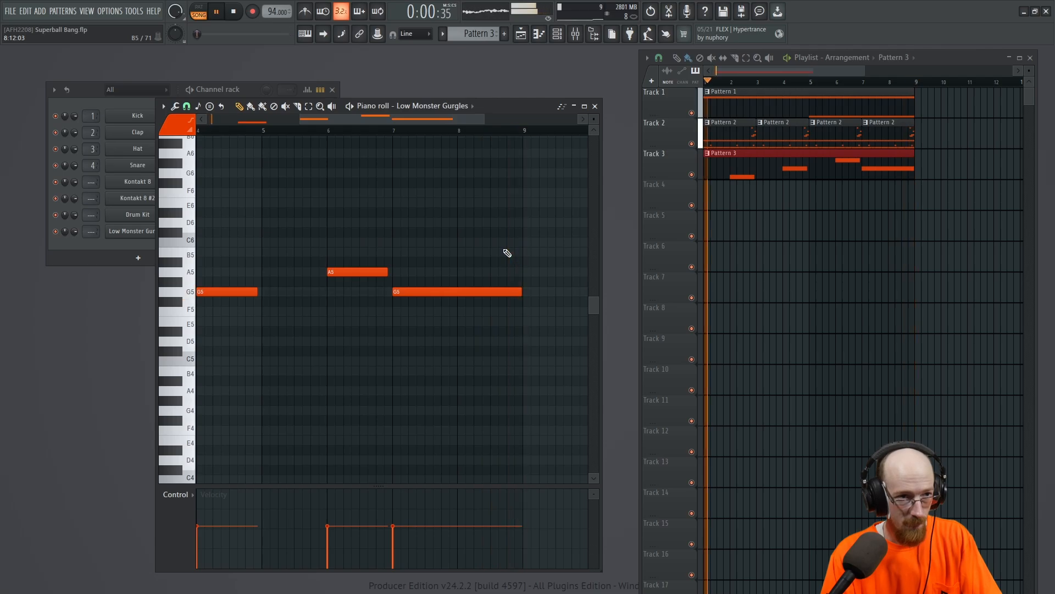
click(594, 107)
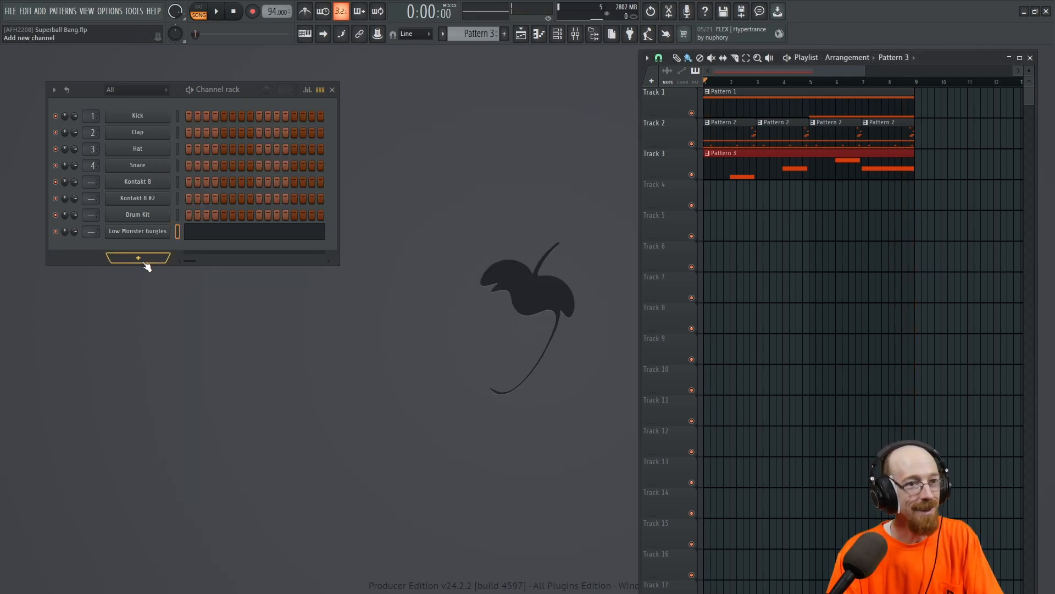
Solo Track 3 to hear the Low Monster Gurgles part alone, then restore all tracks and stop playback.
right_click(691, 174)
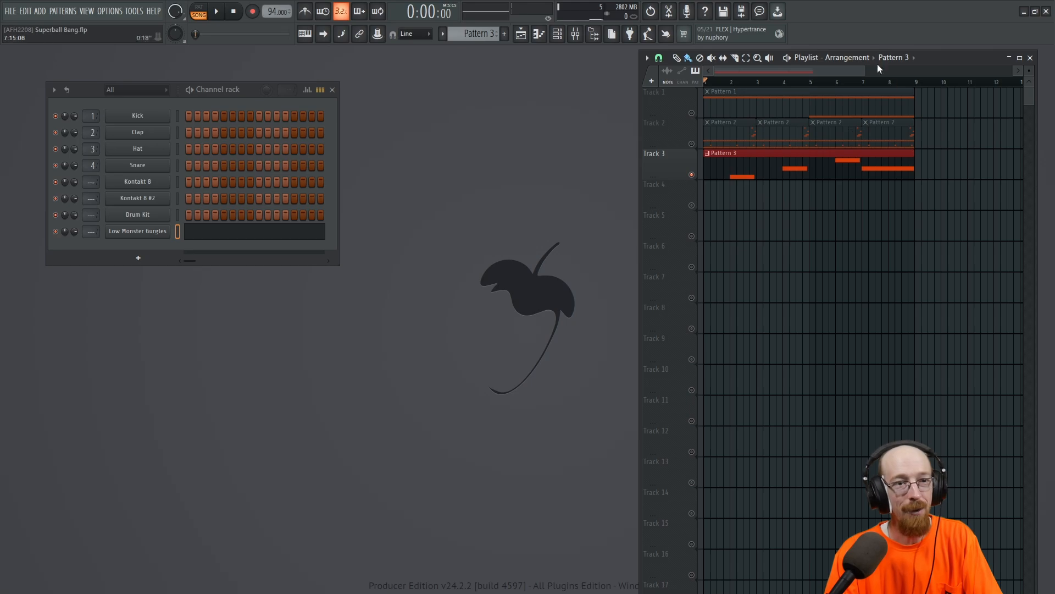
click(844, 83)
key(space)
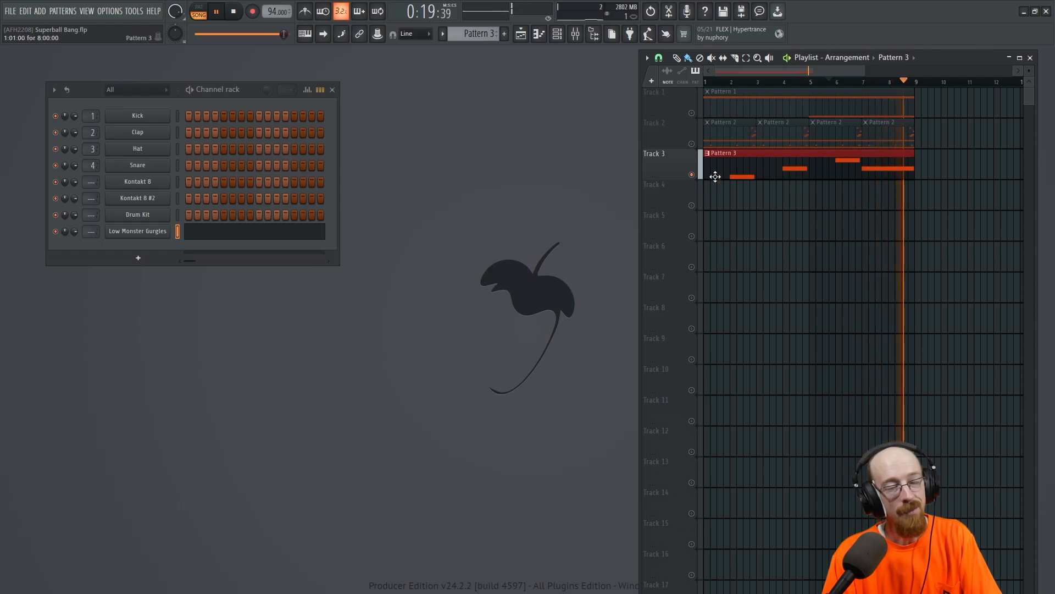
right_click(691, 175)
key(space)
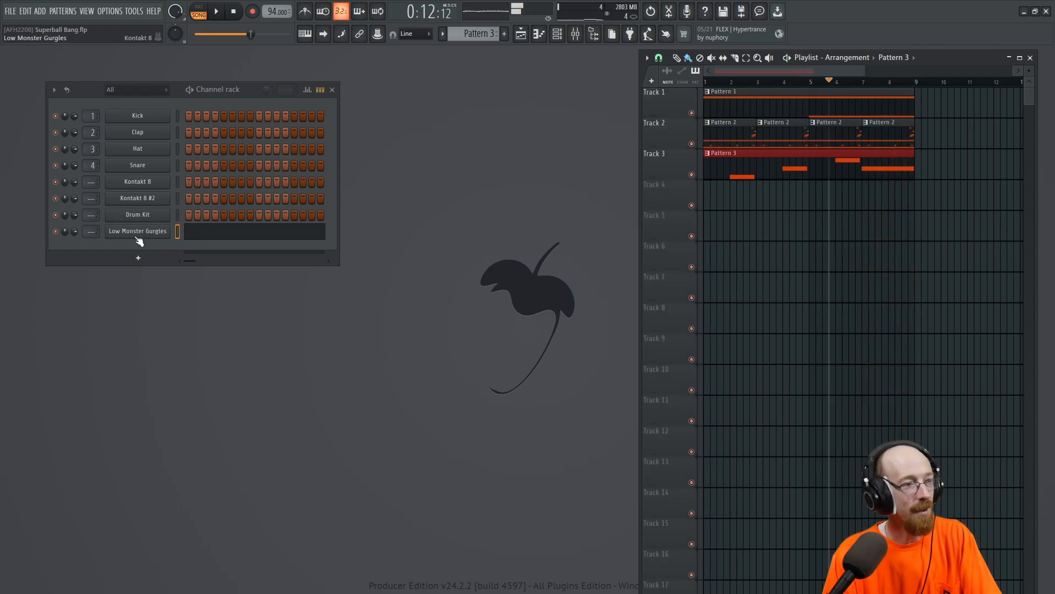
Clone the Low Monster Gurgles channel, load SBB_Dark_Alley_Texture_MOD_FX from the processed Textures, and shift the on-screen keyboard up one octave.
click(138, 258)
key(Escape)
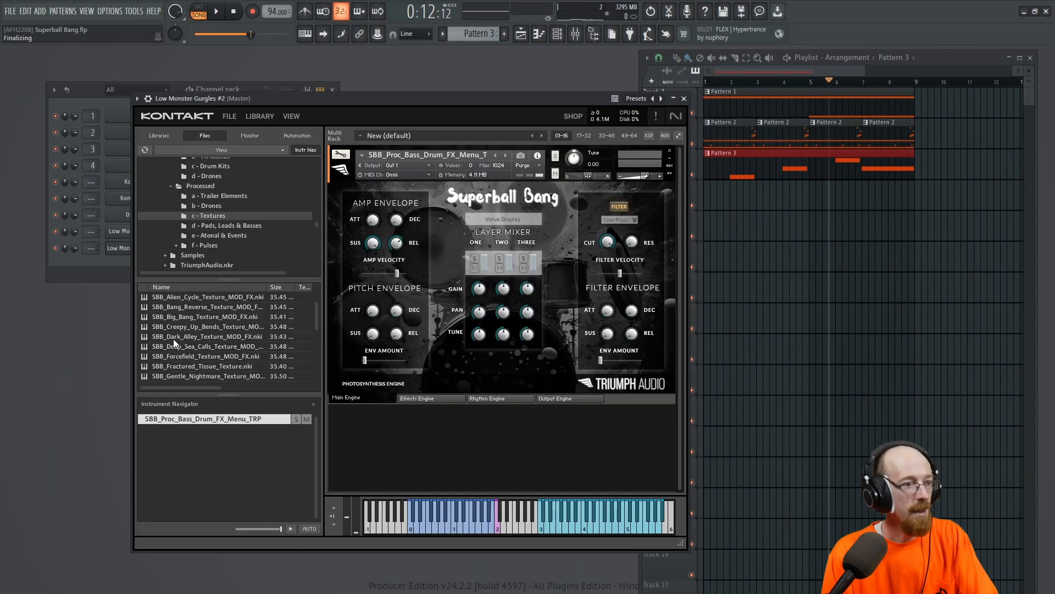
click(173, 338)
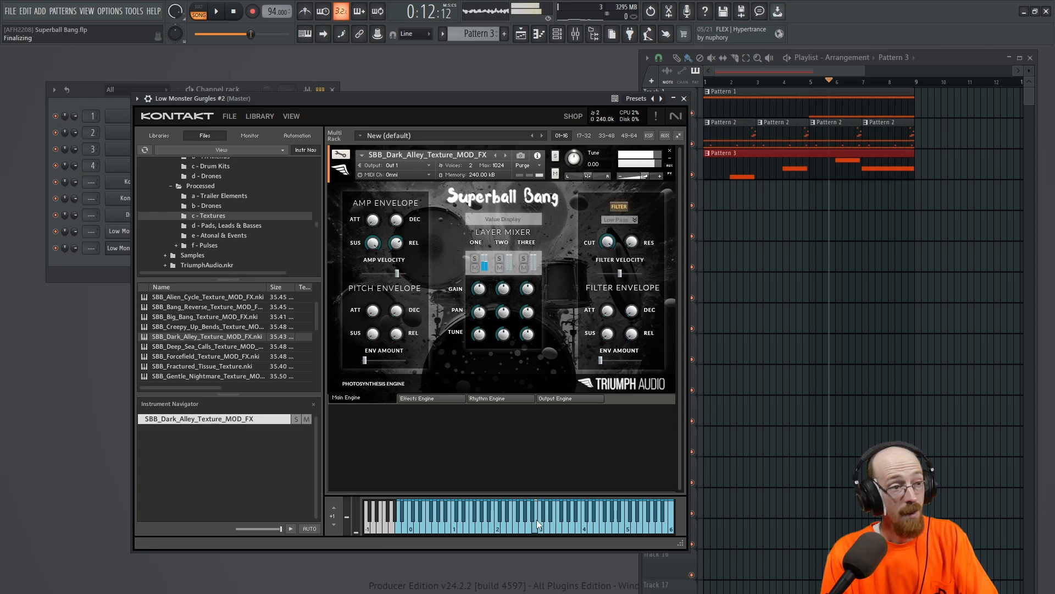
click(335, 505)
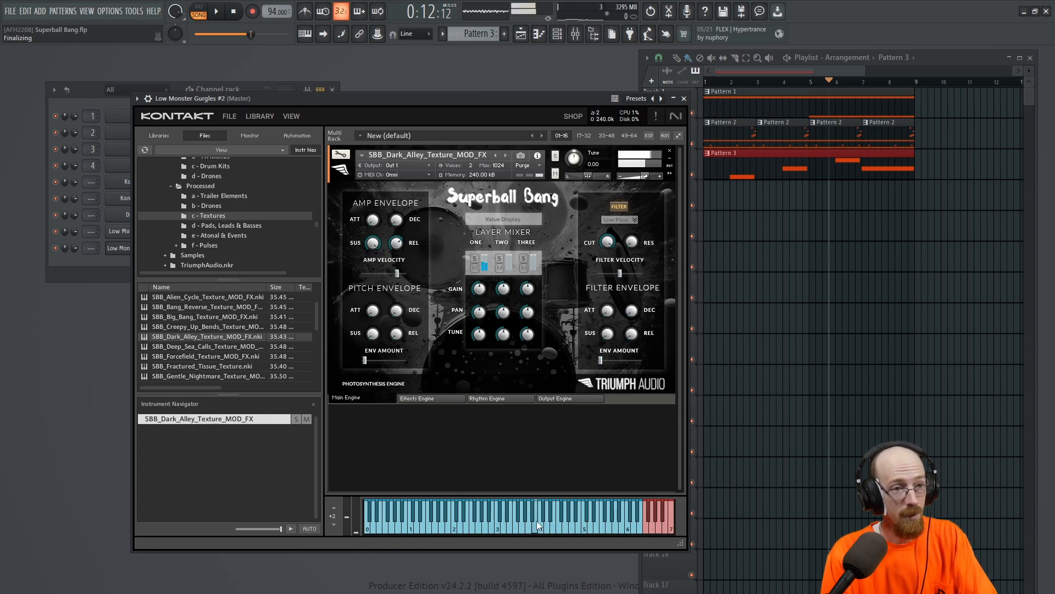
Audition SBB_Deep_Sea_Calls_Texture_MOD_FX in the cloned instrument and browse the remaining Textures patches.
click(206, 348)
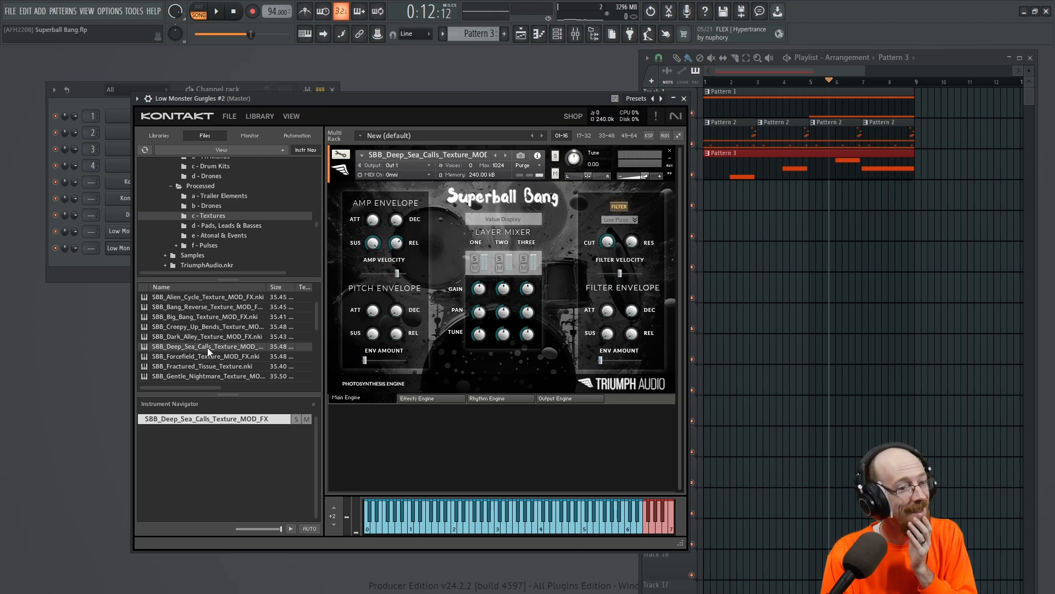
click(497, 532)
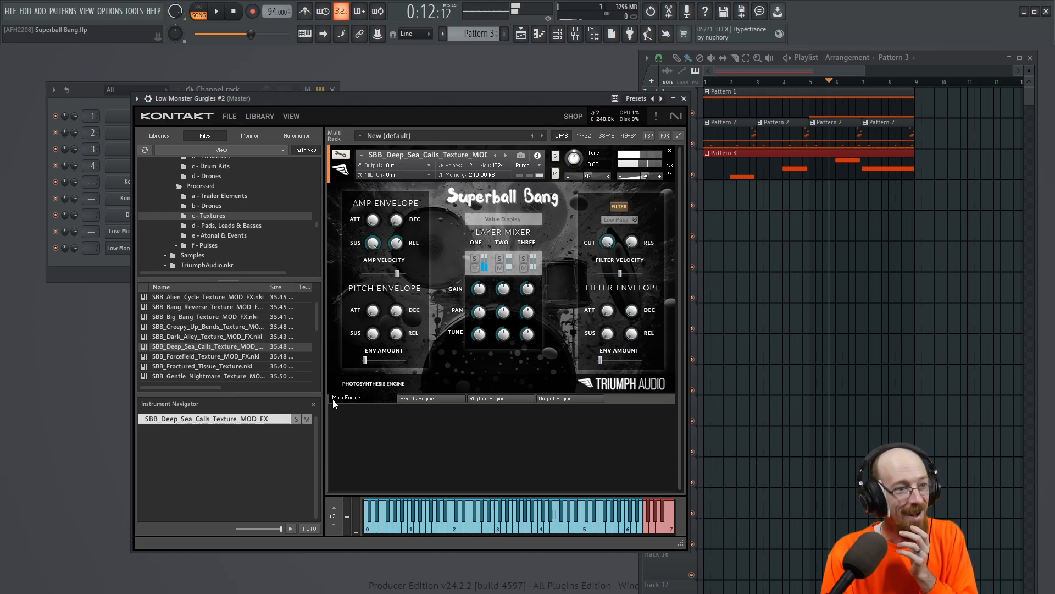
drag(318, 321, 320, 354)
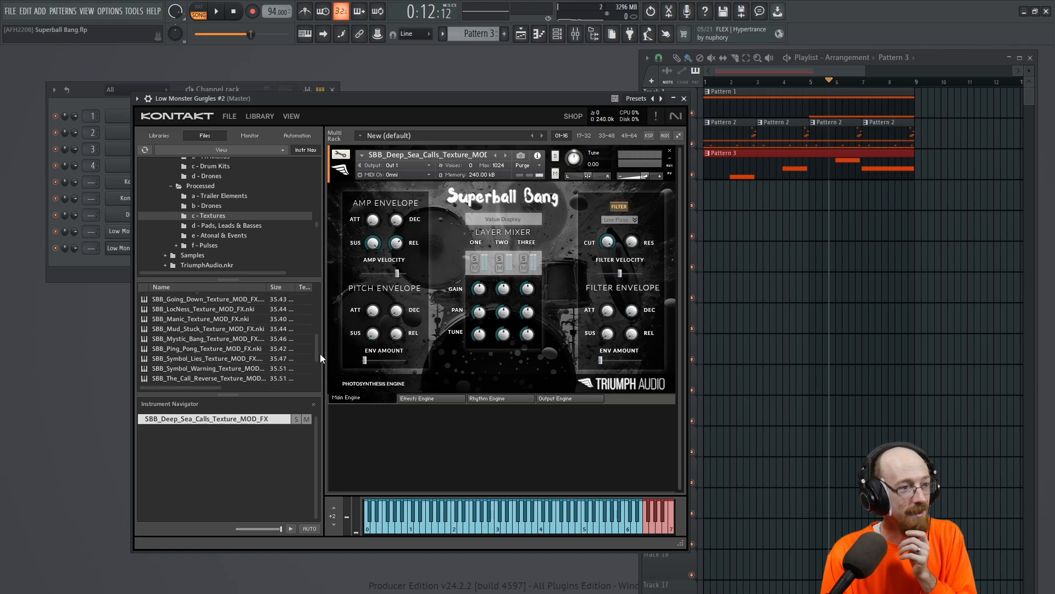
click(214, 341)
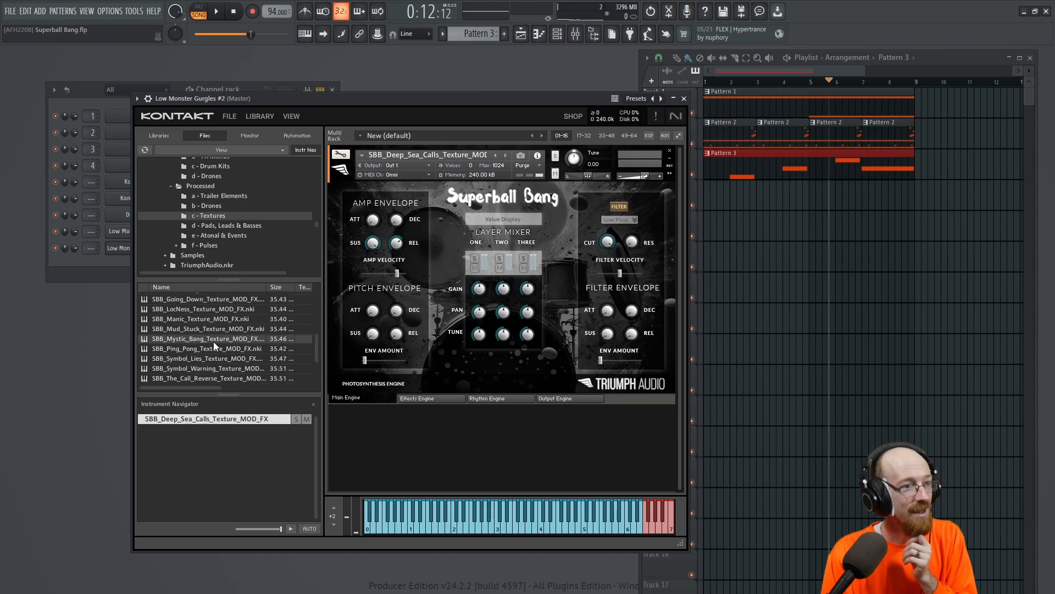
Load SBB_Atonal_Magical_Fairies from the processed Atonal & Events folder and play it.
click(234, 235)
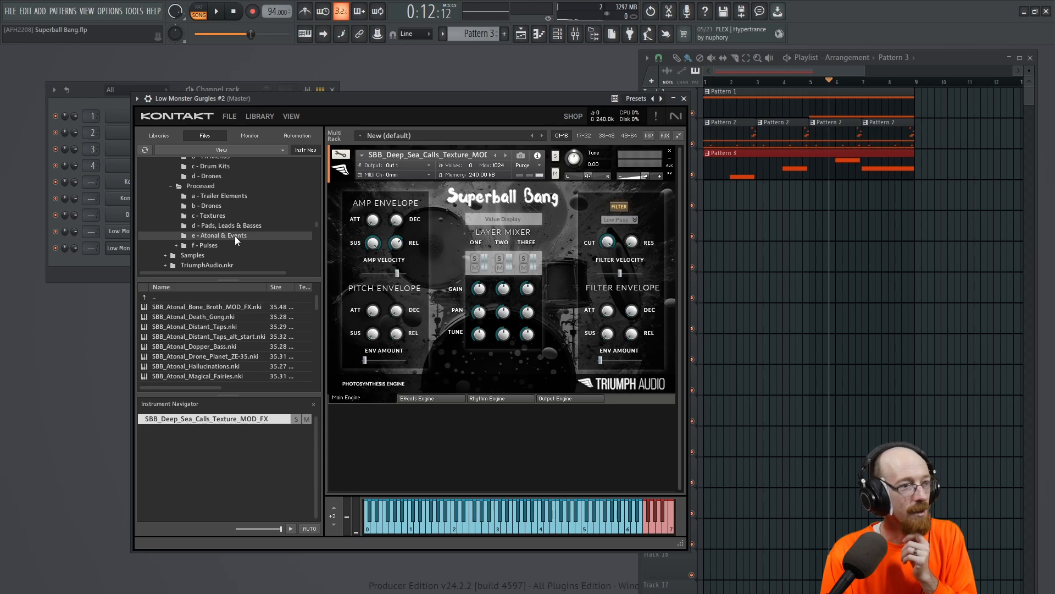
scroll(229, 356, down, 3)
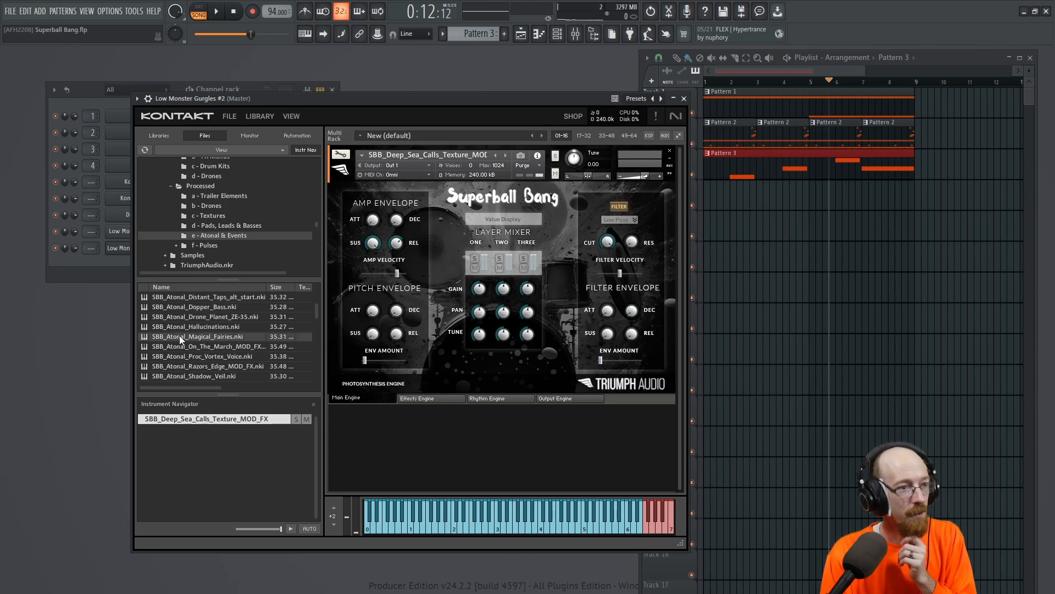
double_click(179, 336)
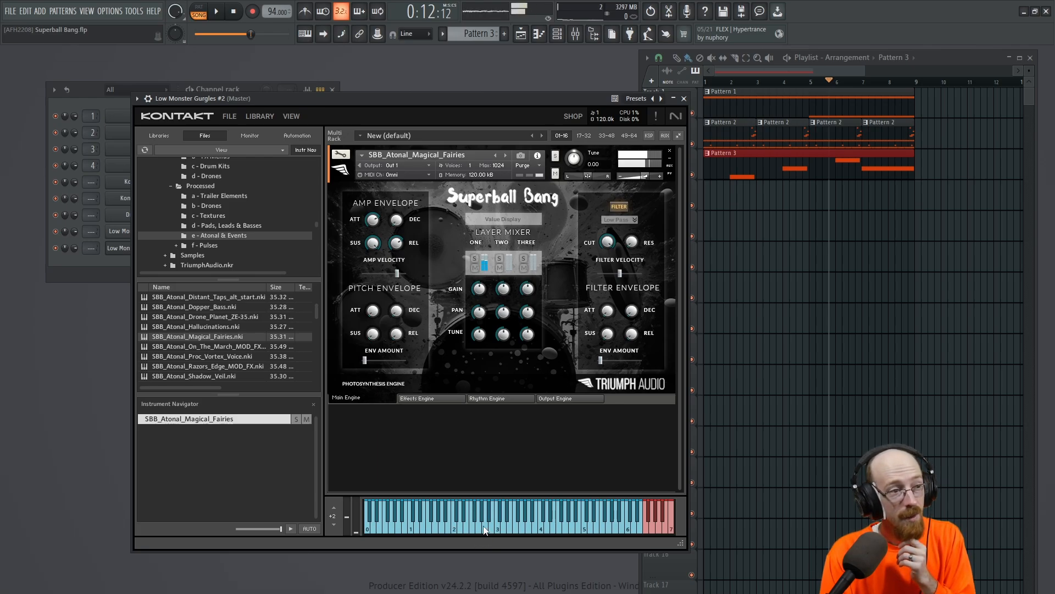
Load SBB_Atonal_Hallucinations in place of the Magical Fairies patch and audition it on the keyboard.
click(213, 328)
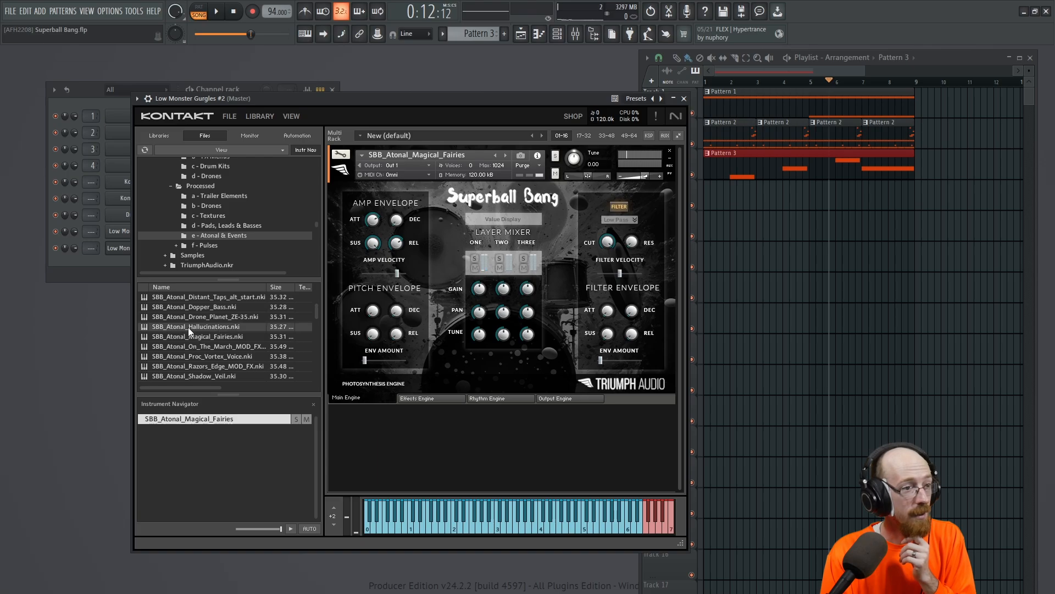
double_click(188, 328)
click(555, 523)
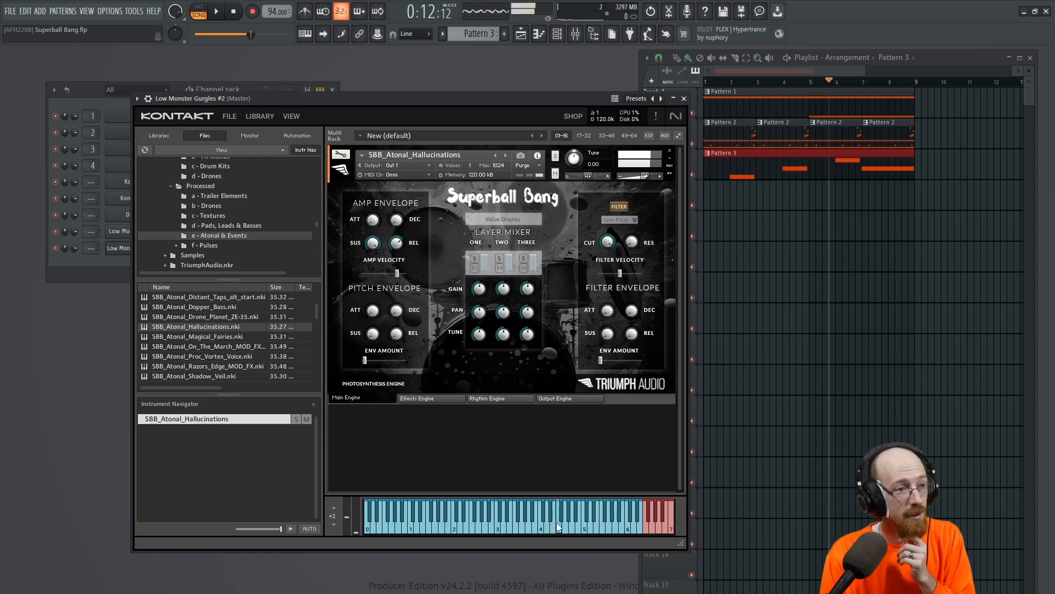
Play a few lower notes of SBB_Atonal_Hallucinations on the on-screen keyboard and close the instrument.
click(453, 530)
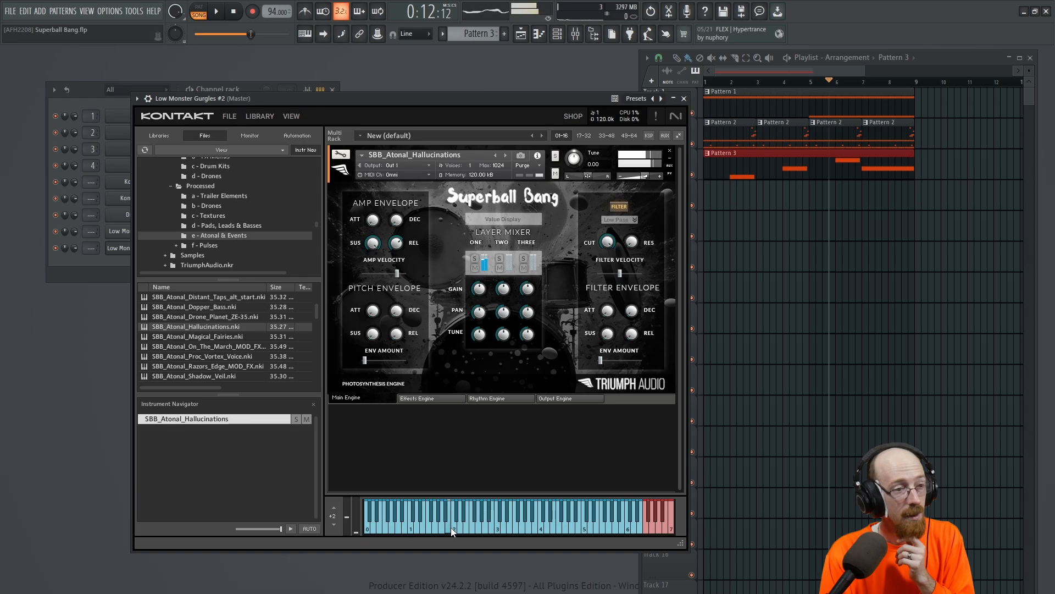
click(462, 529)
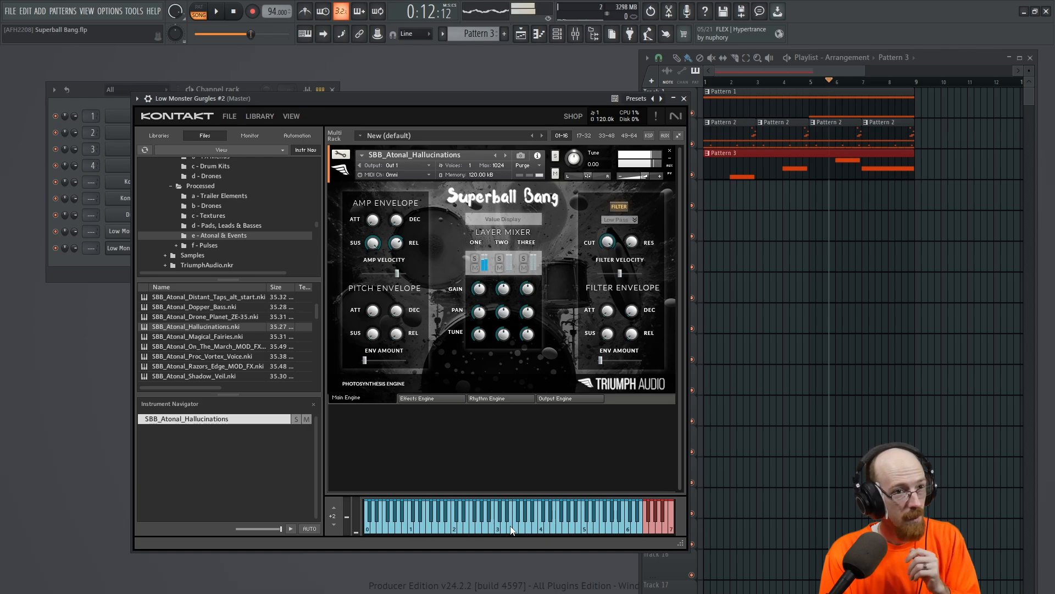
click(684, 99)
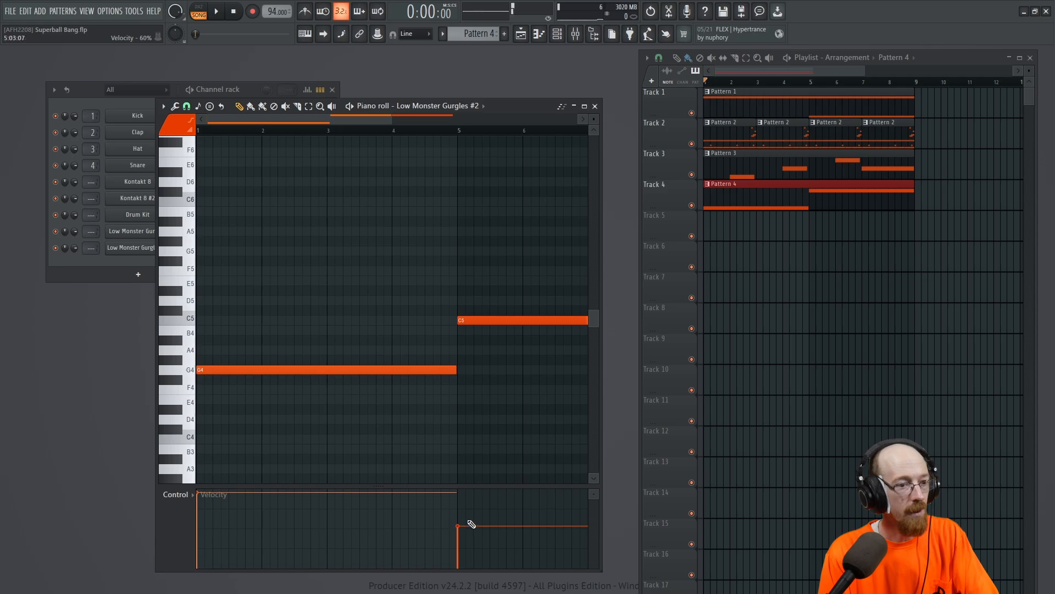
Raise the velocity of the C5 note in Low Monster Gurgles #2 to about 95% and start song playback.
drag(471, 523, 462, 496)
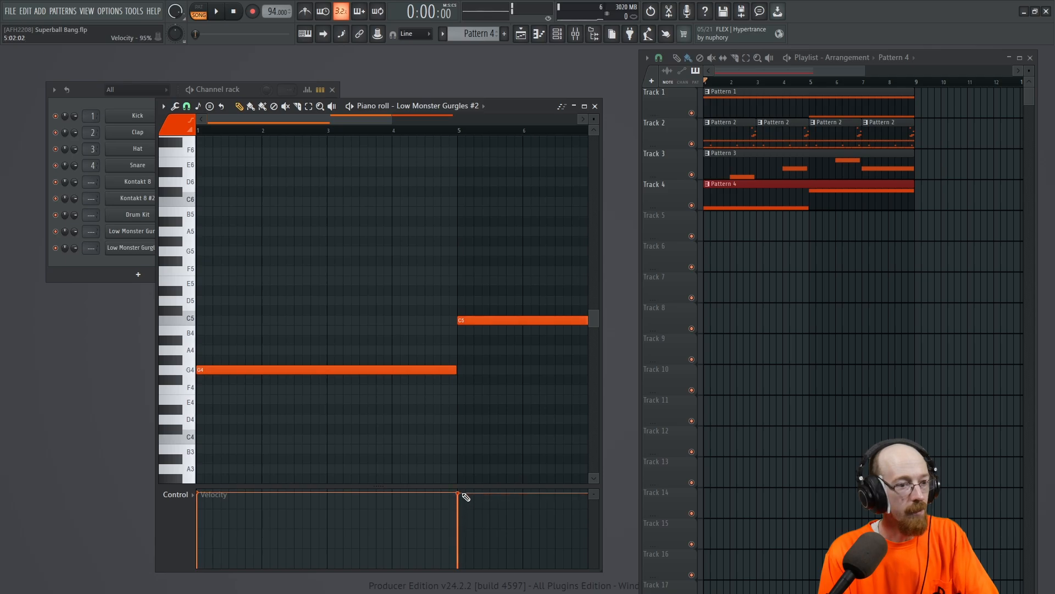
key(space)
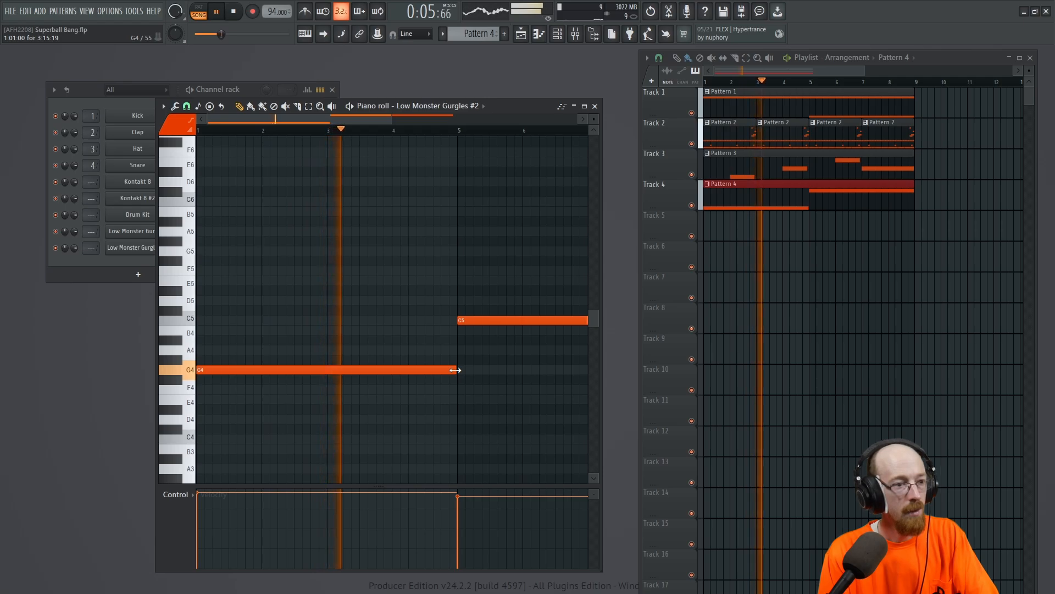
Shorten the G4 note to three bars and add a one-bar A4 note at bar 4.
drag(455, 370, 390, 370)
click(400, 350)
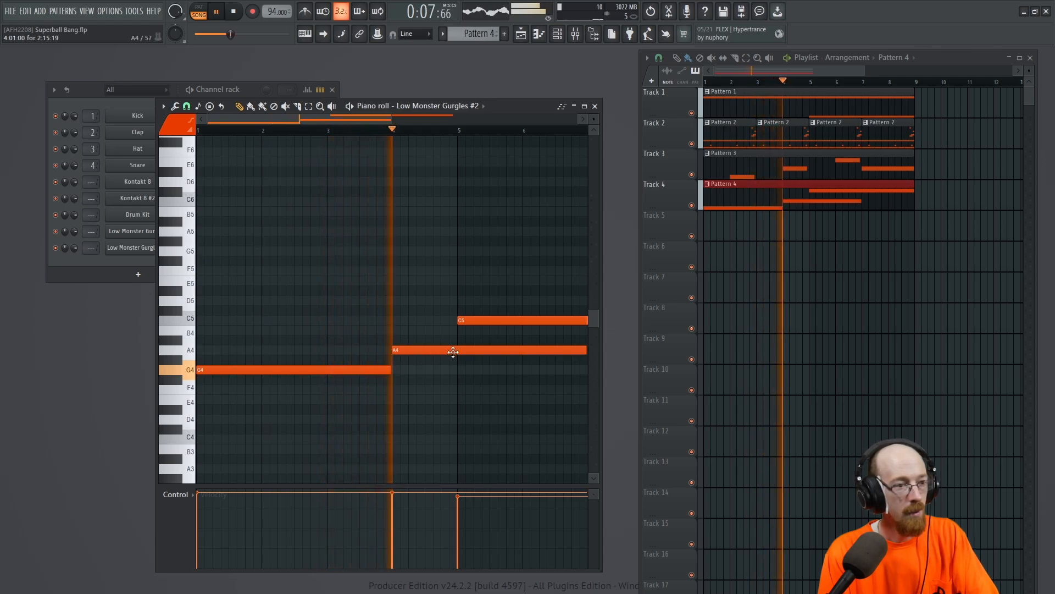
drag(471, 352, 487, 381)
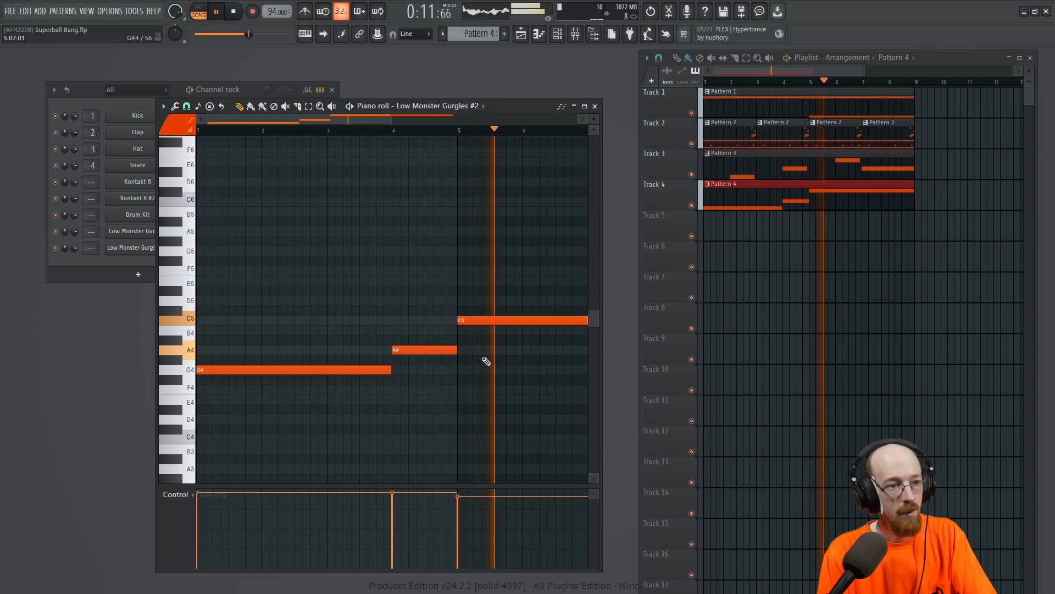
Lower the velocity of the C5 note to about 77%, close the piano roll and stop playback.
scroll(487, 360, down, 3)
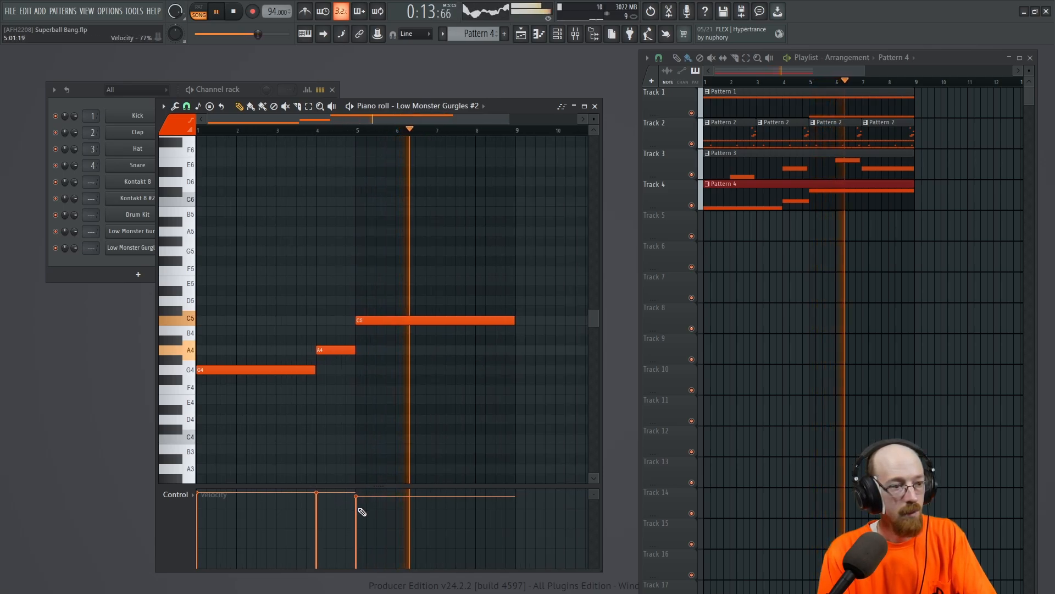
drag(358, 502, 359, 509)
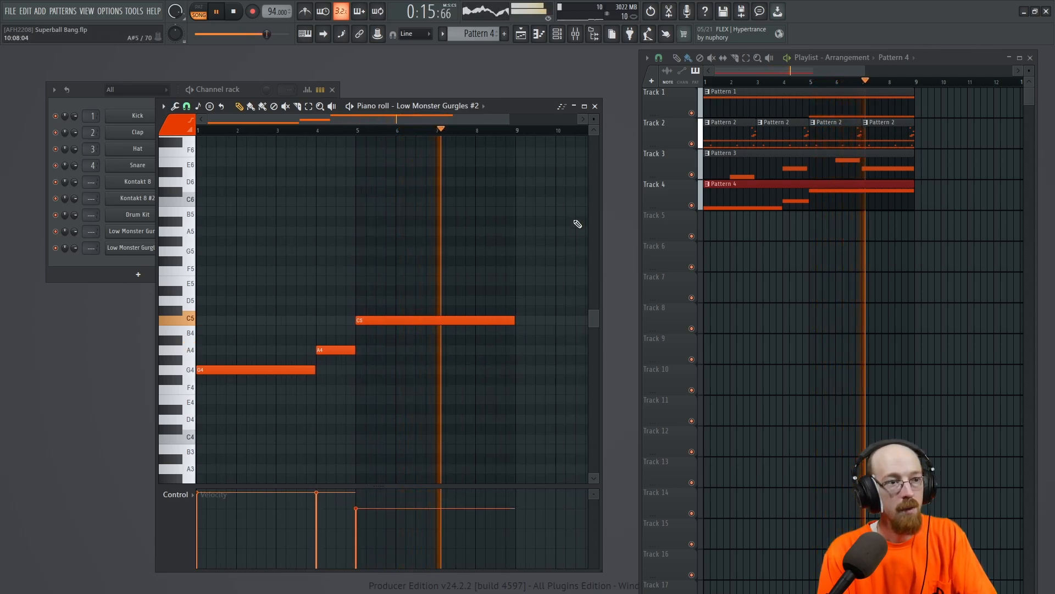
click(595, 106)
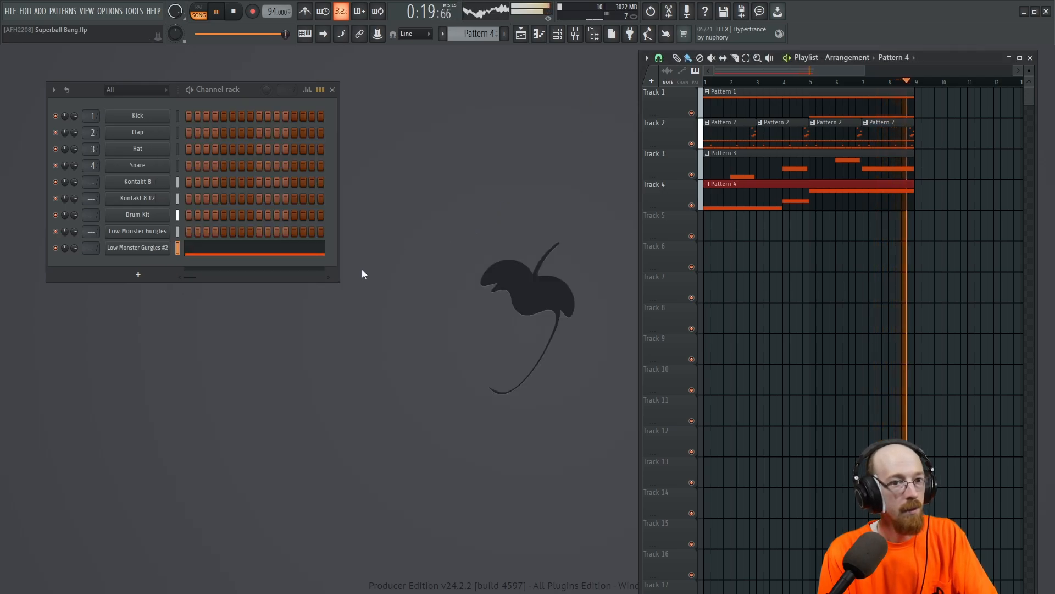
key(space)
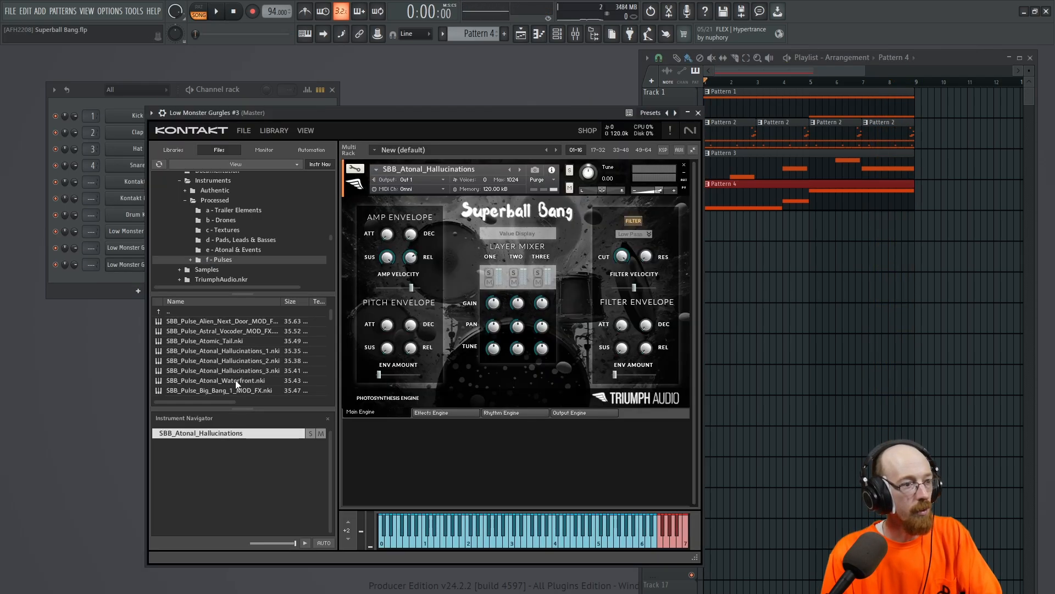
Load SBB_Pulse_Eight_Inch_Nails from the processed Pulses into Low Monster Gurgles #3 and audition it on the keyboard.
scroll(225, 348, down, 2)
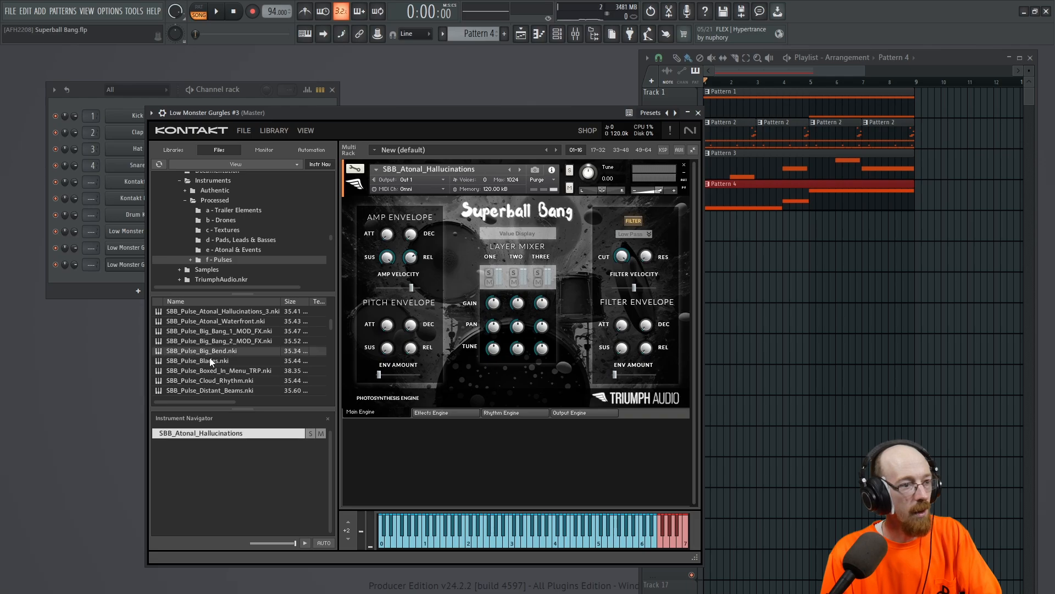
scroll(197, 355, down, 1)
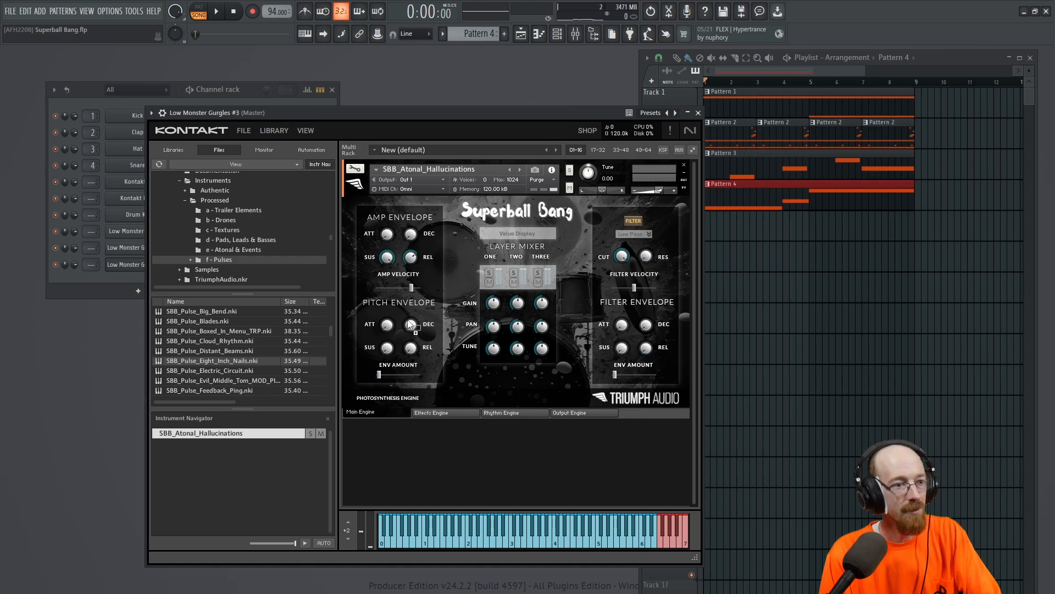
drag(406, 325, 409, 316)
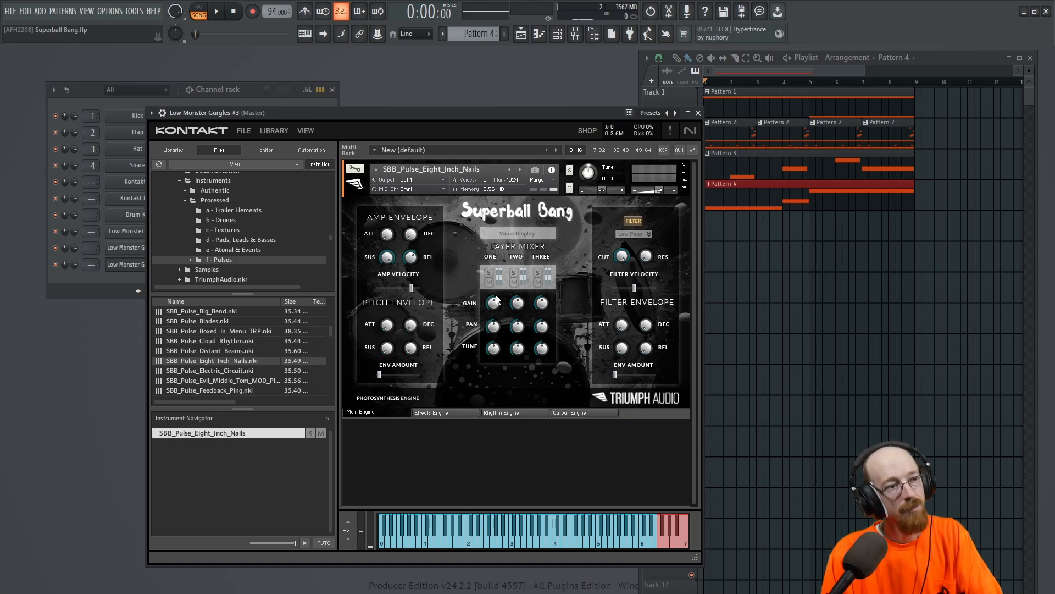
click(510, 527)
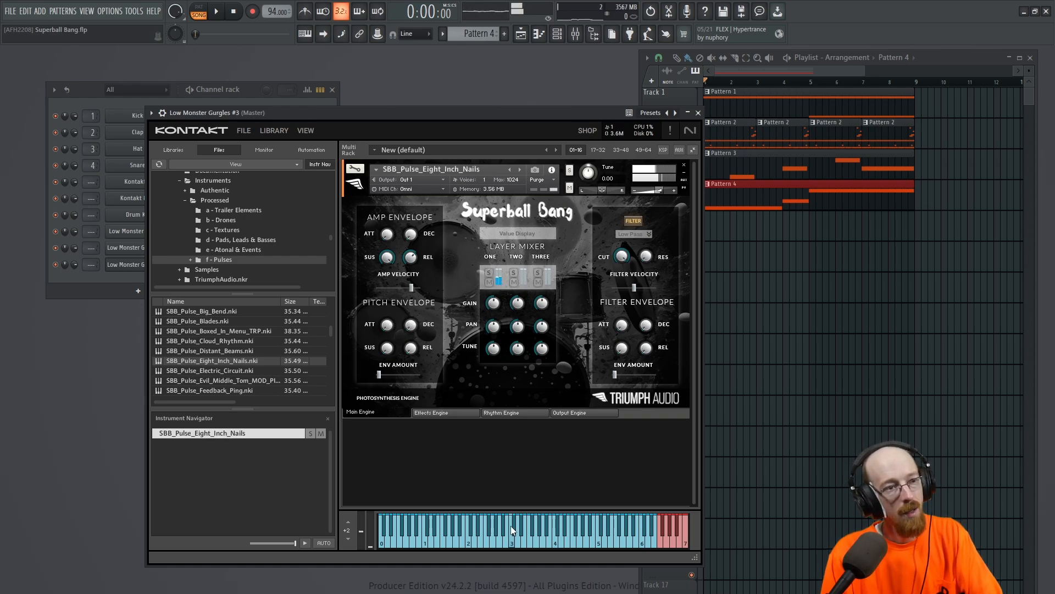
click(572, 542)
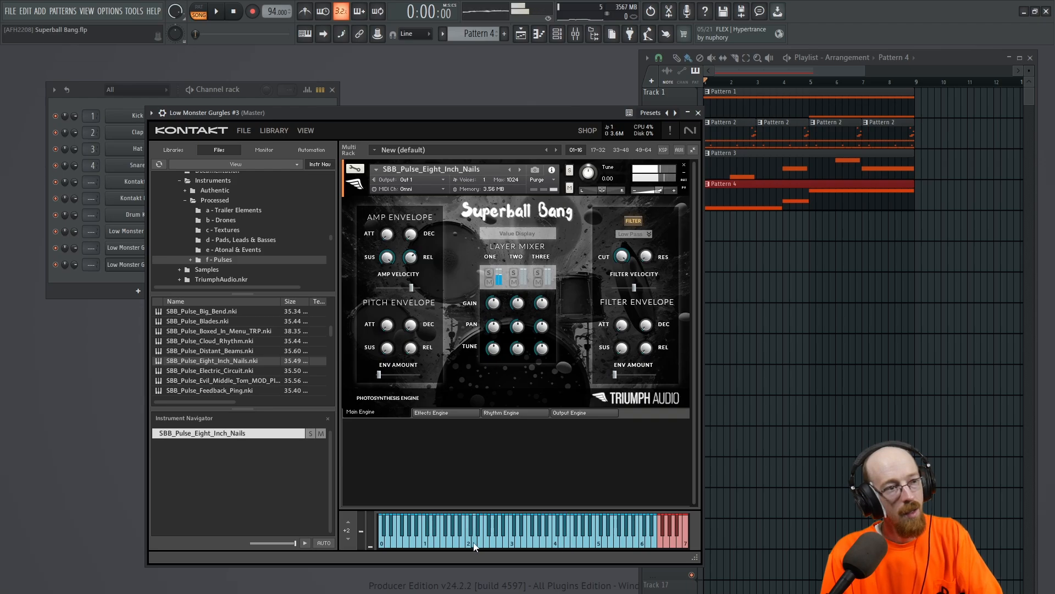
click(699, 112)
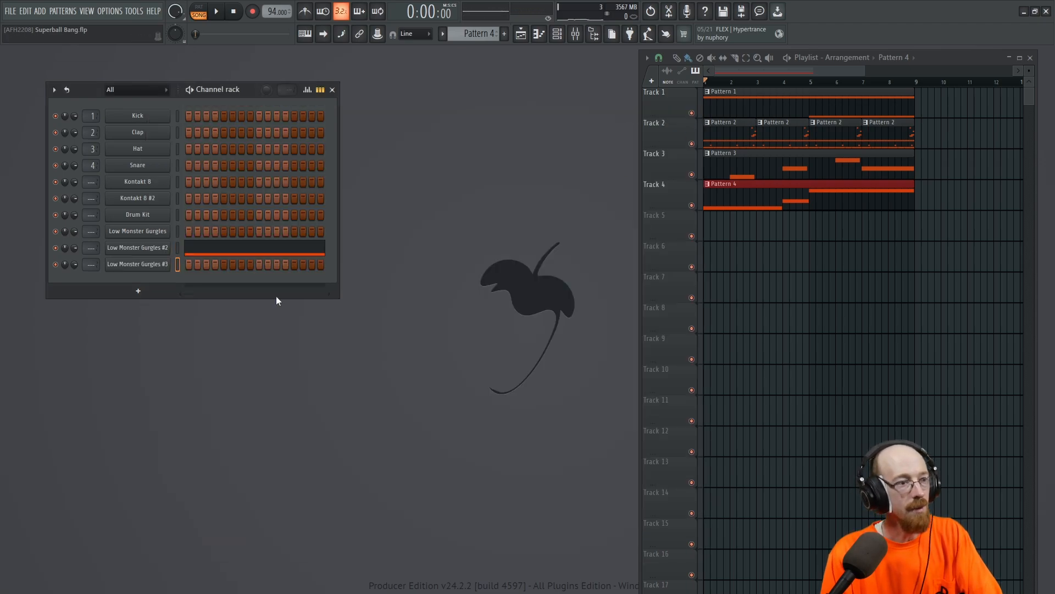
Create Pattern 5 with a three-bar C5 note for Low Monster Gurgles #3 and place it at bar 1 of Track 5.
right_click(169, 259)
click(206, 260)
drag(715, 232, 699, 235)
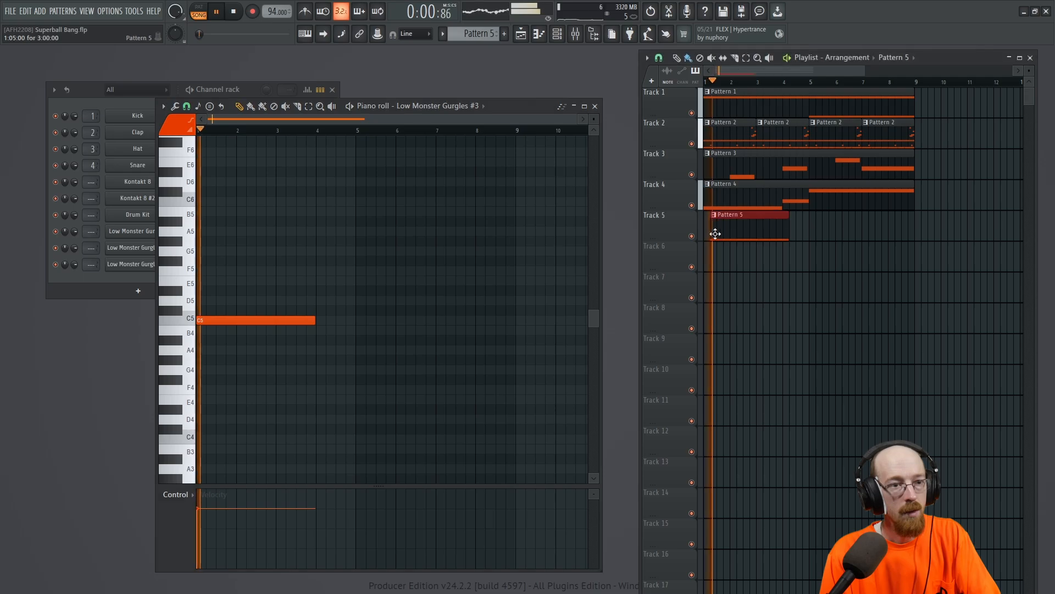
key(space)
key(space)
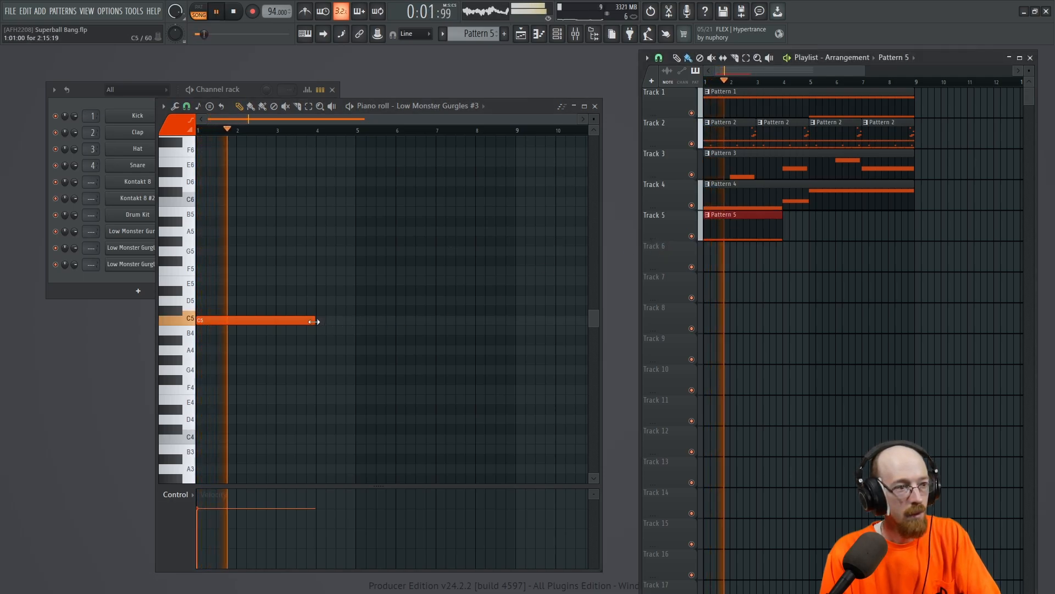
Shorten the C5 note to two bars and repeat it at bars 3, 5 and 7.
drag(314, 321, 278, 321)
click(284, 322)
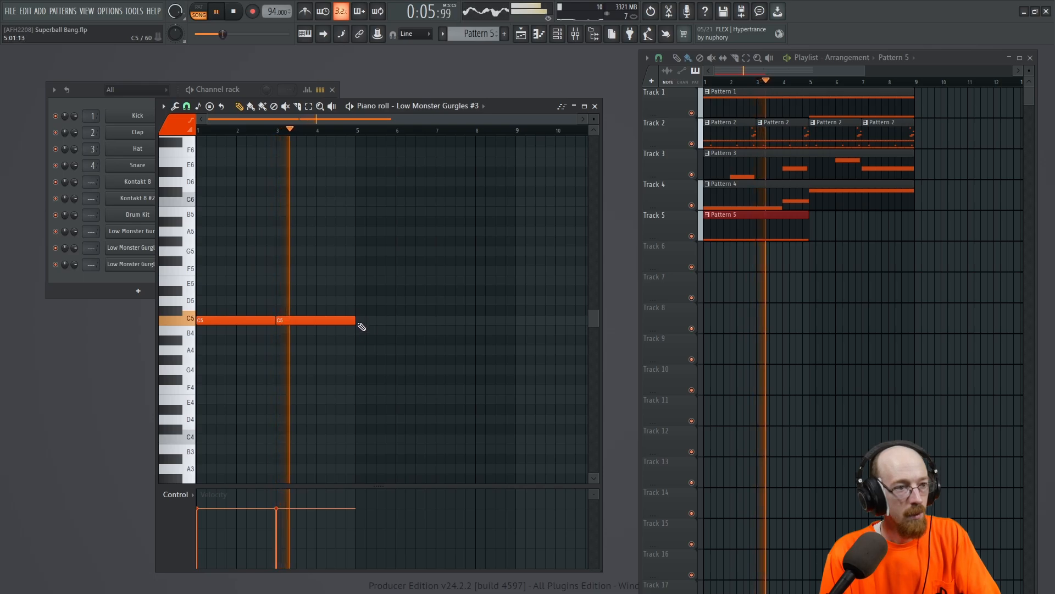
click(359, 320)
click(440, 321)
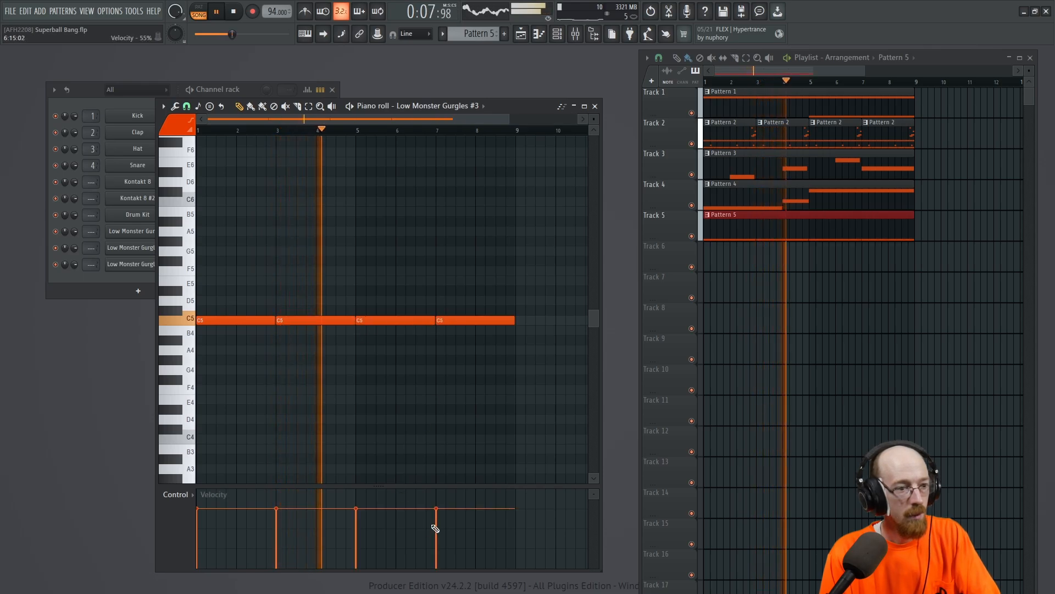
Loop Pattern 5 alone and try the SBB_Pulse patches Electric_Circuit, Ground, Industrial_Ring and Limitations in Low Monster Gurgles #3.
key(l)
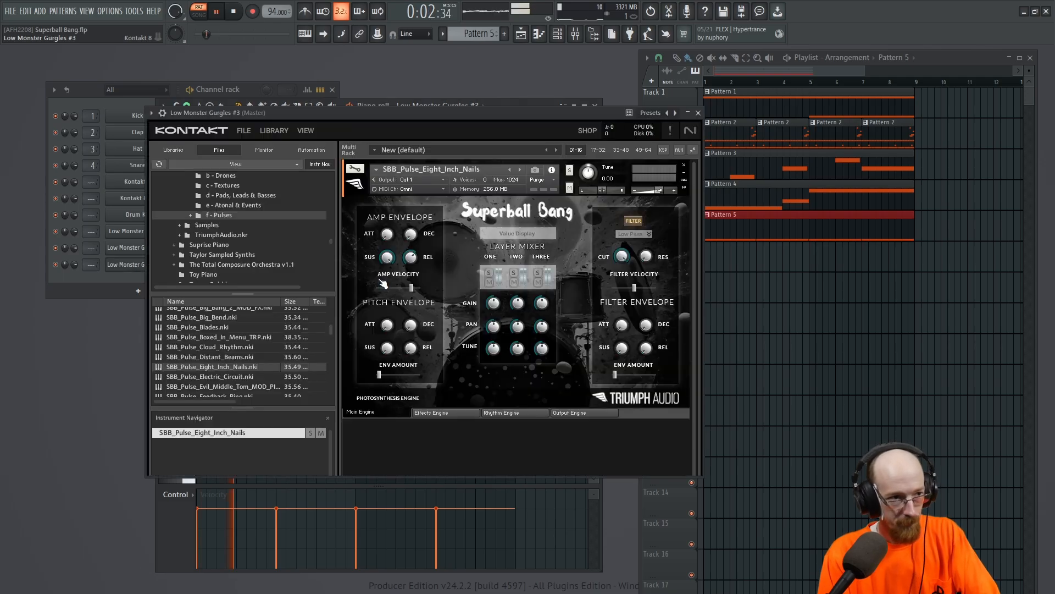
double_click(237, 376)
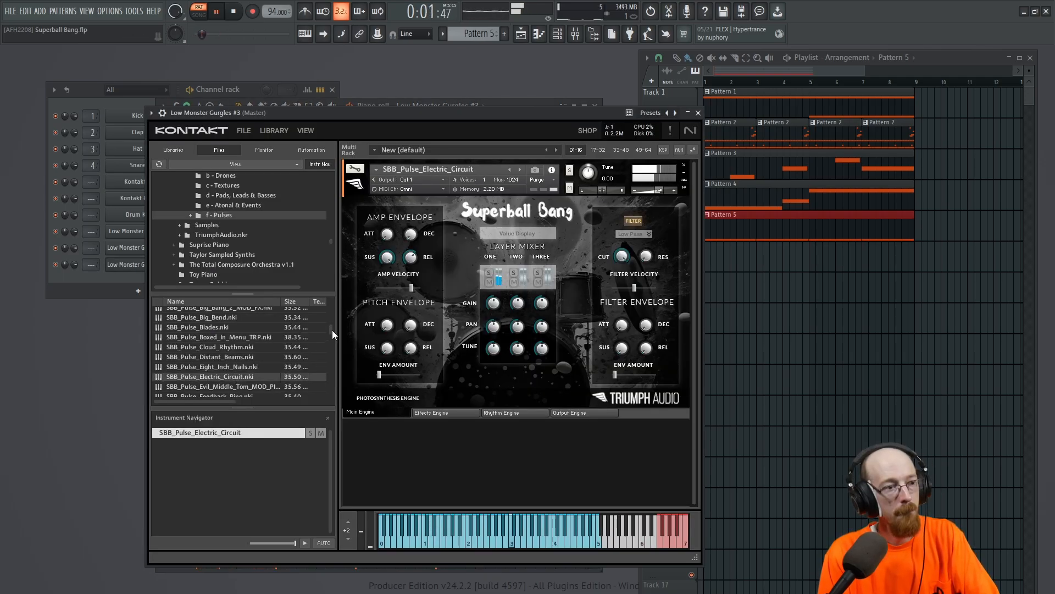
scroll(332, 335, down, 2)
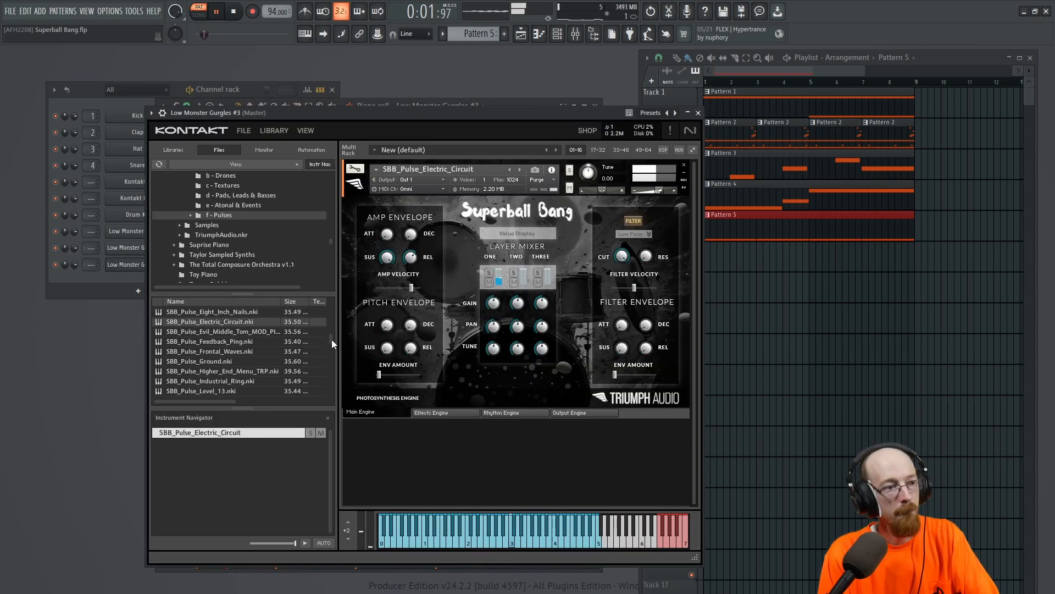
double_click(226, 357)
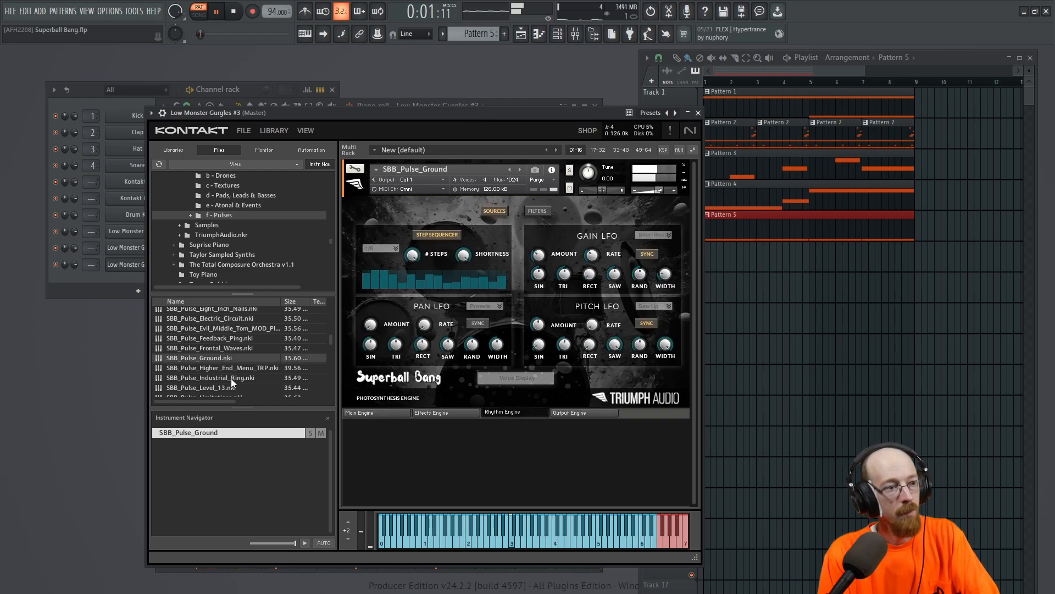
double_click(231, 379)
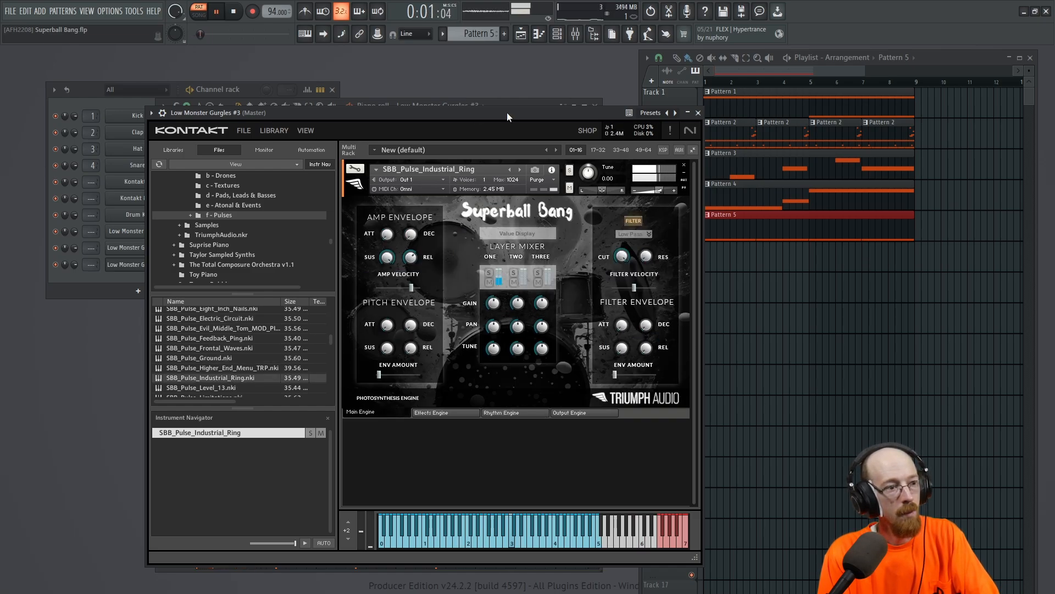
scroll(259, 357, down, 2)
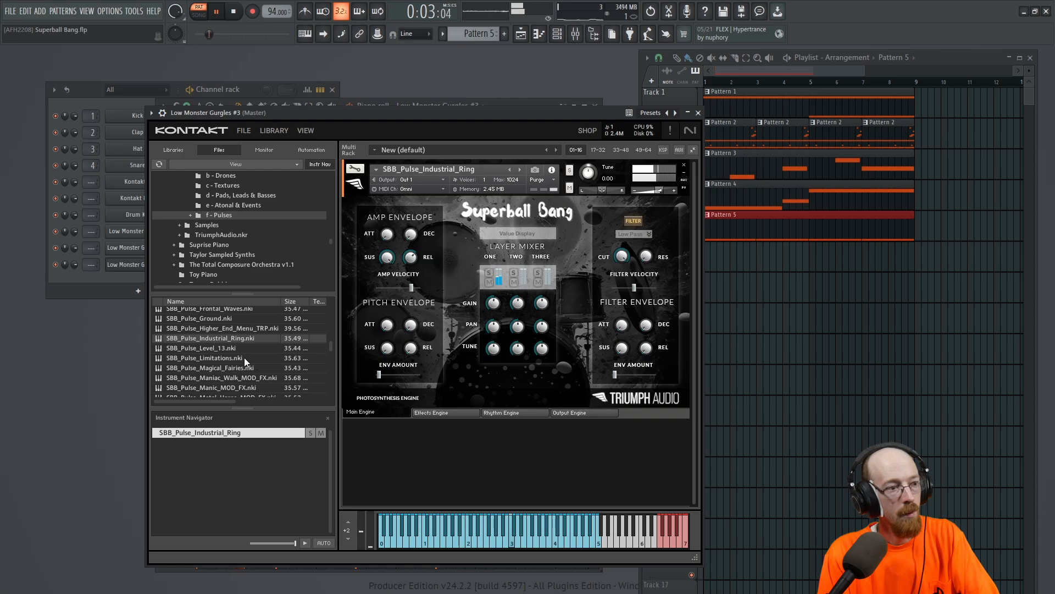
double_click(246, 357)
Load SBB_Pulse_Metal_Horns_MOD_FX into Low Monster Gurgles #3 and close the instrument.
scroll(239, 335, down, 3)
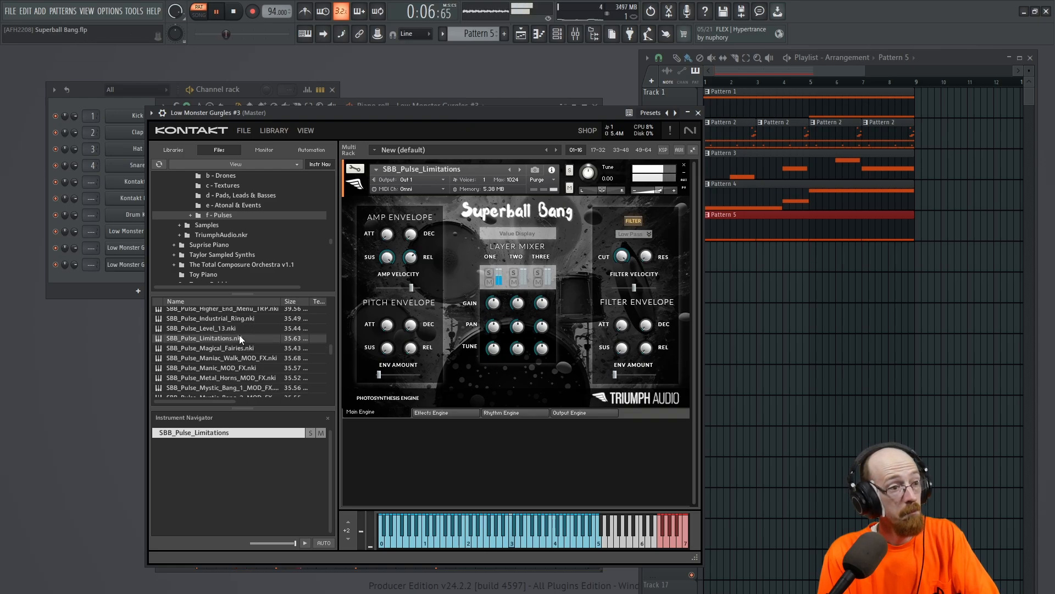
double_click(242, 348)
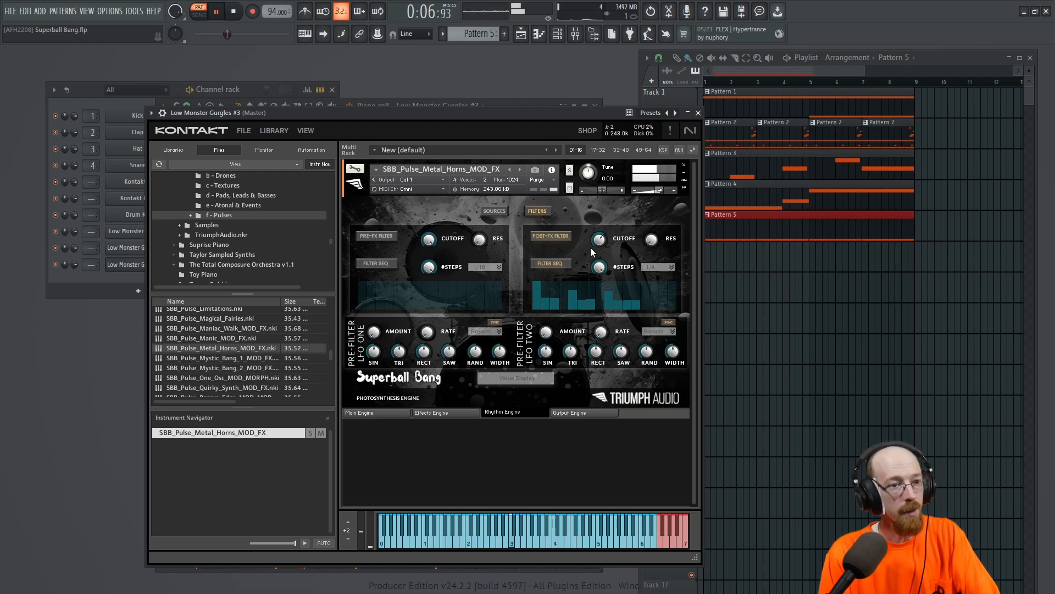
click(698, 113)
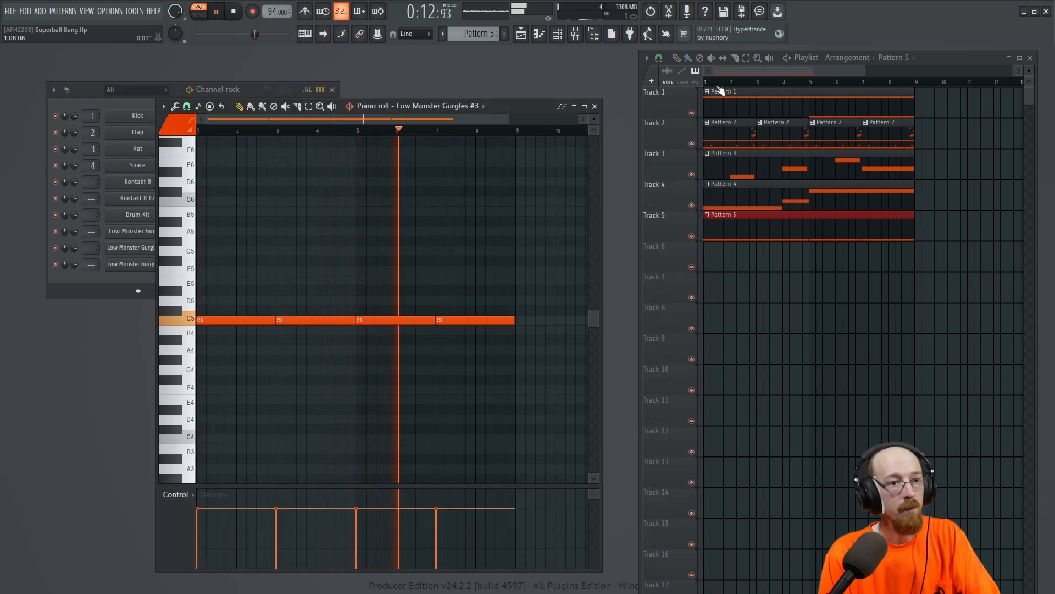
Listen to the full arrangement in song mode and inspect the Output Engine page of SBB_Pulse_Metal_Horns_MOD_FX.
key(l)
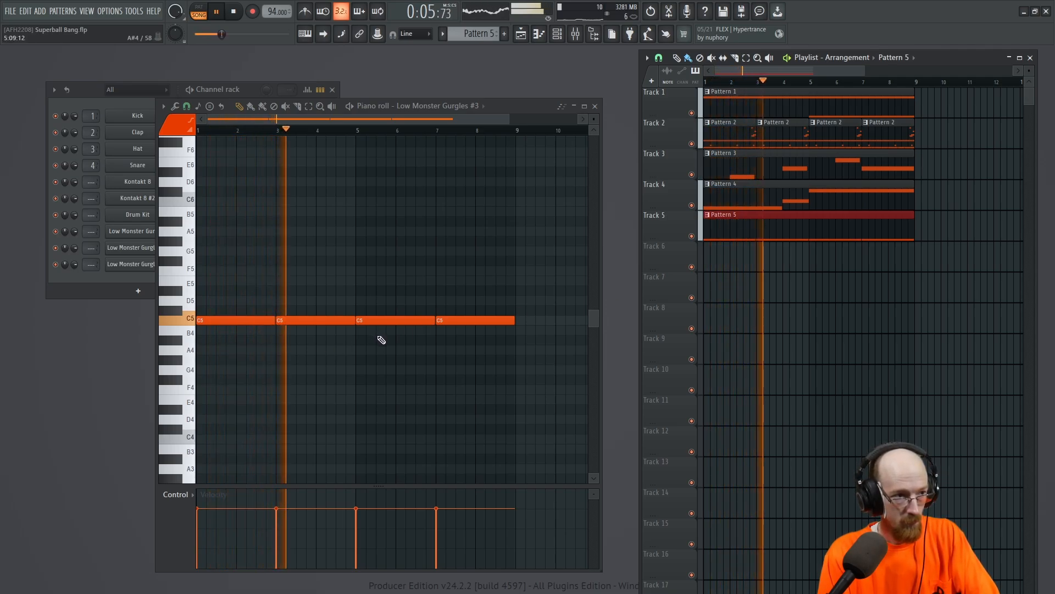
click(595, 106)
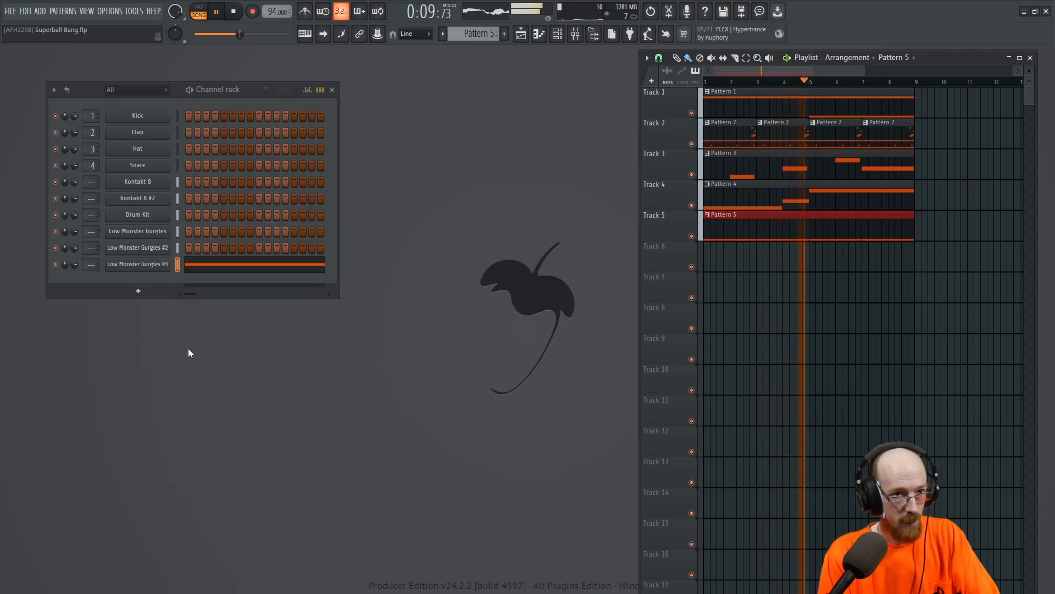
click(171, 264)
click(598, 411)
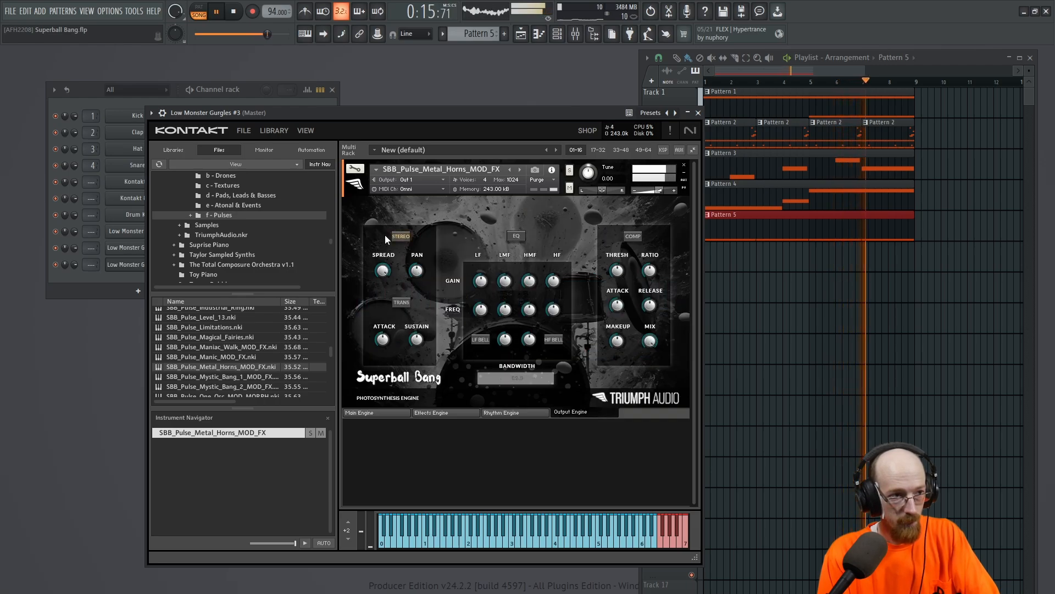
Lower the output volume of SBB_Pulse_Metal_Horns_MOD_FX slightly and load SBB_Lead_Sniff_Warble_MOD_FX into Low Monster Gurgles #4.
drag(661, 191, 654, 192)
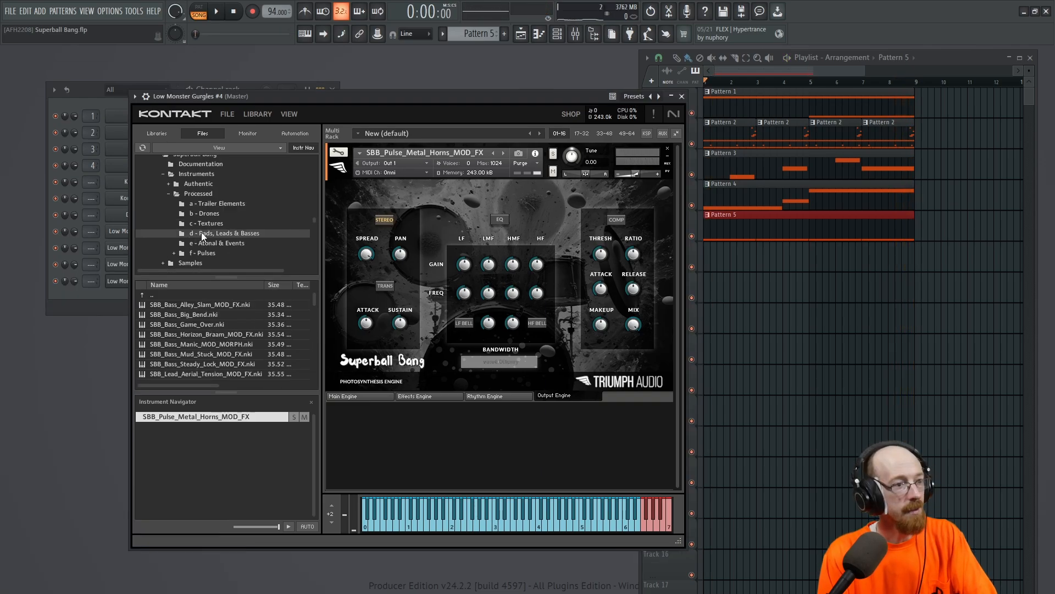
scroll(229, 336, down, 3)
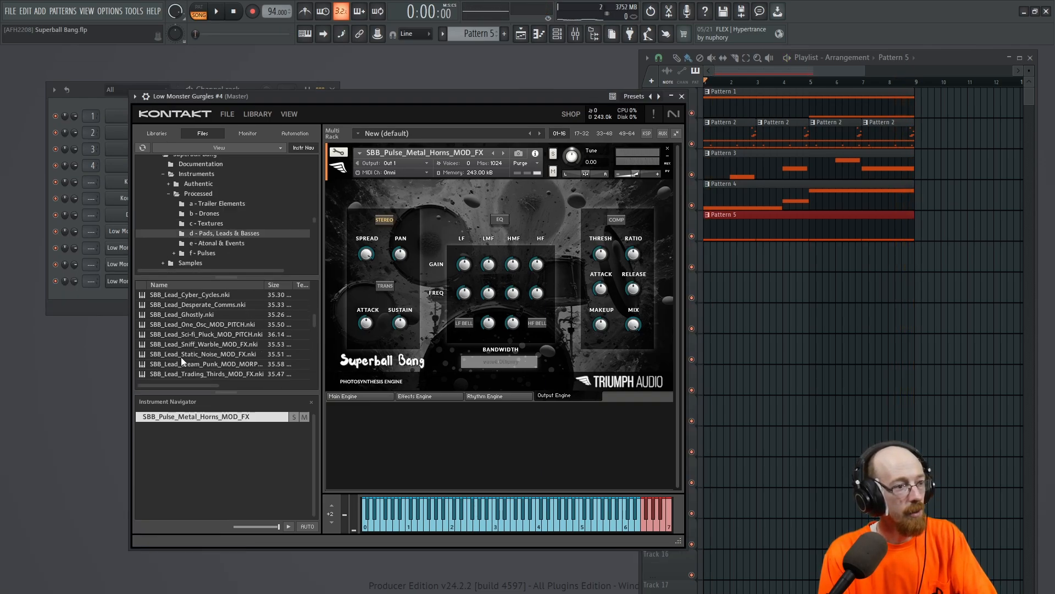
double_click(192, 344)
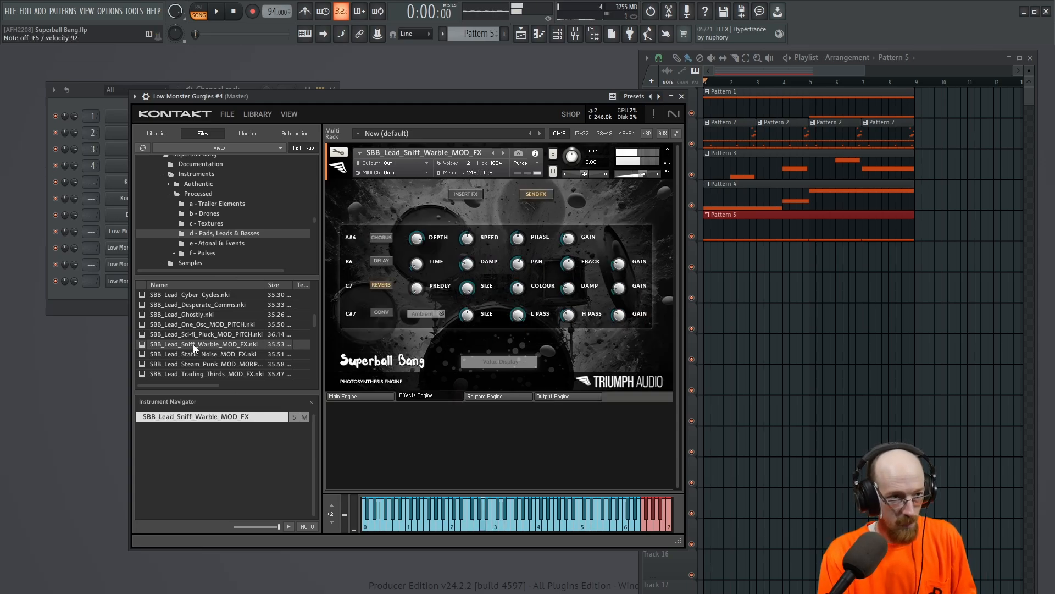
click(682, 96)
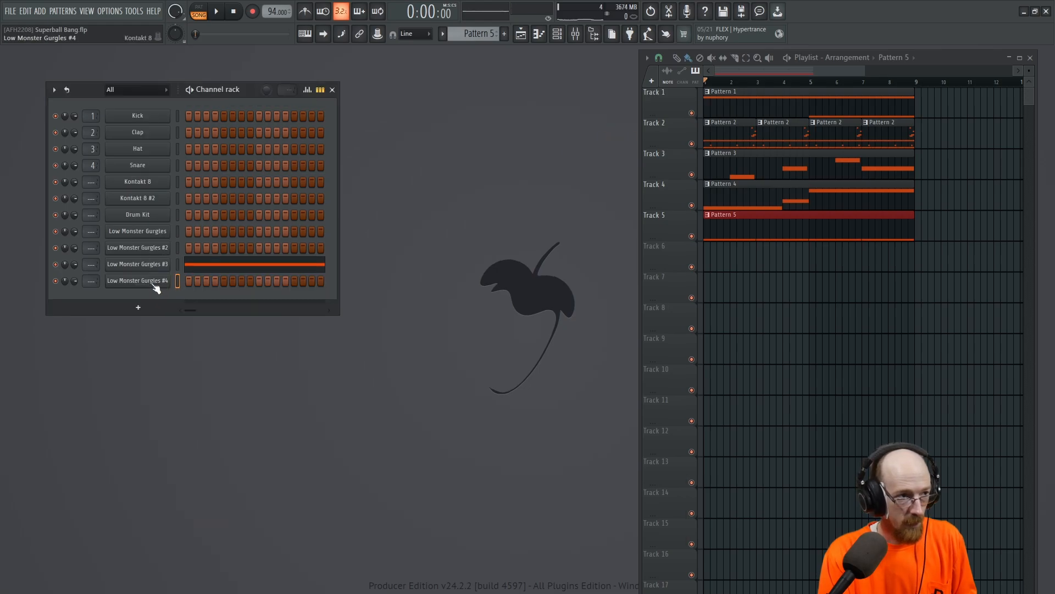
Create Pattern 6 and begin a melody for Low Monster Gurgles #4 with a short note in bar 1.
click(504, 34)
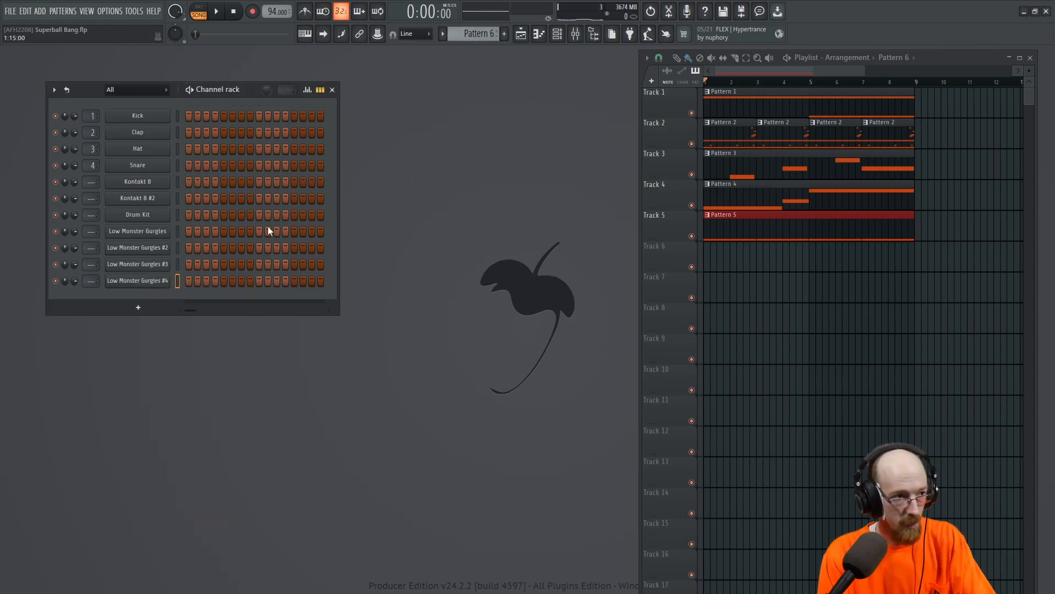
right_click(171, 281)
click(183, 282)
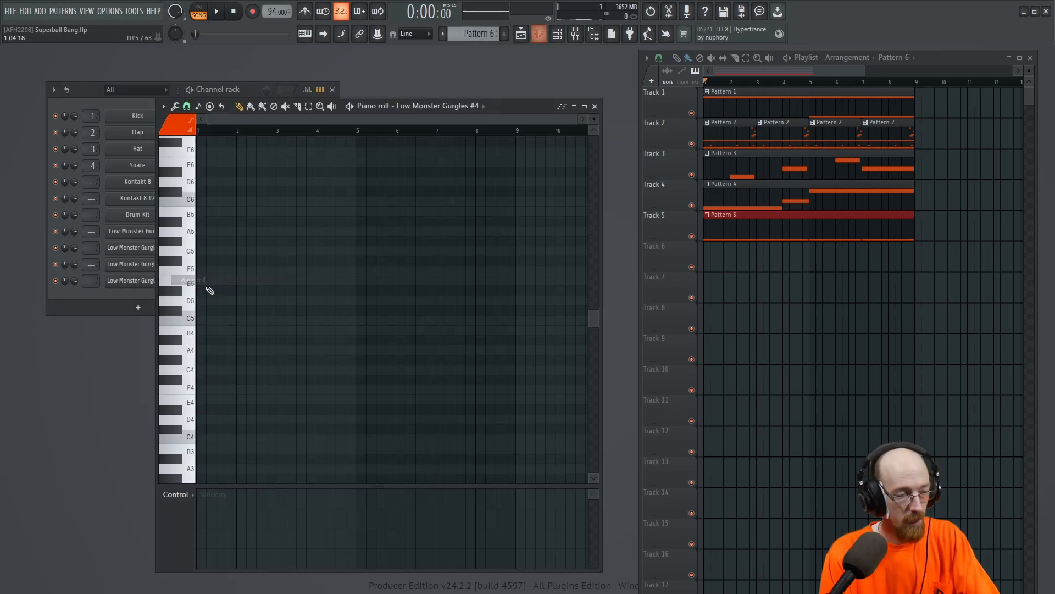
click(213, 325)
drag(274, 325, 242, 325)
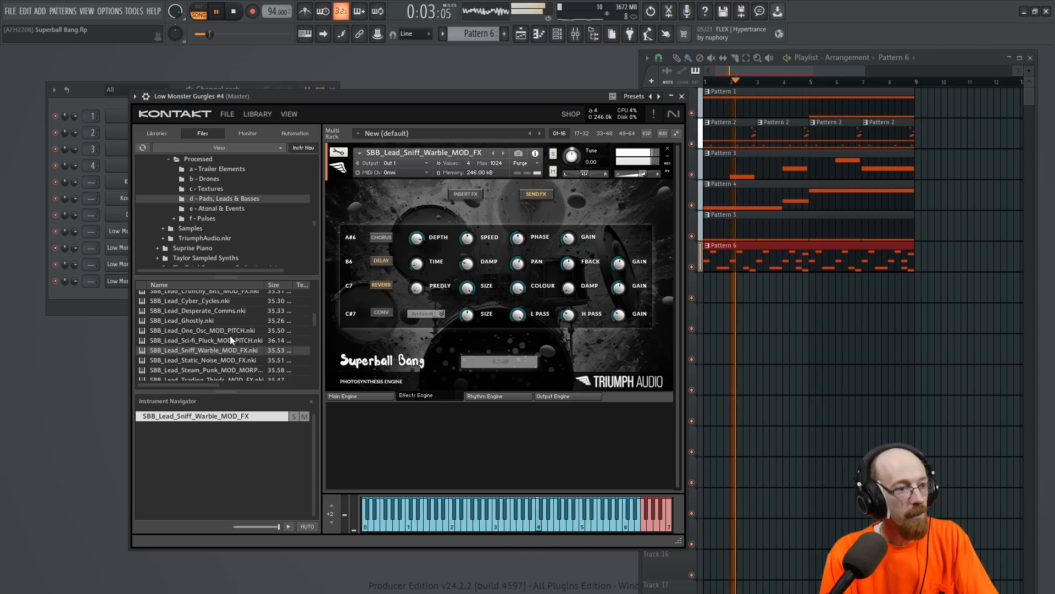
Audition SBB_Lead_Static_Noise_MOD_FX and SBB_Lead_Steam_Punk_MOD_MORPH with the arrangement playing, and return to SBB_Lead_Sniff_Warble_MOD_FX.
double_click(223, 361)
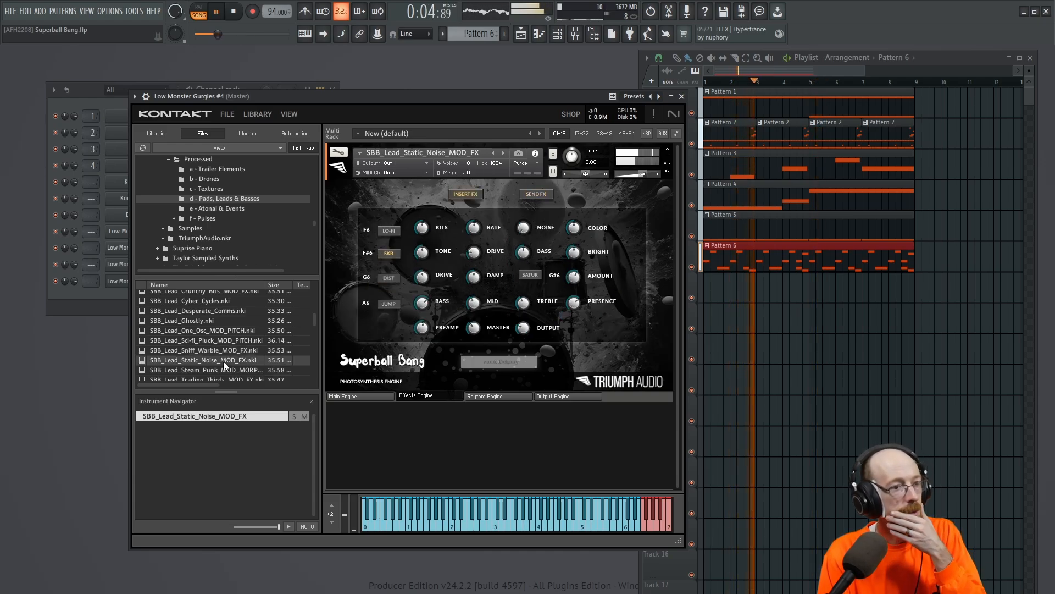
click(223, 371)
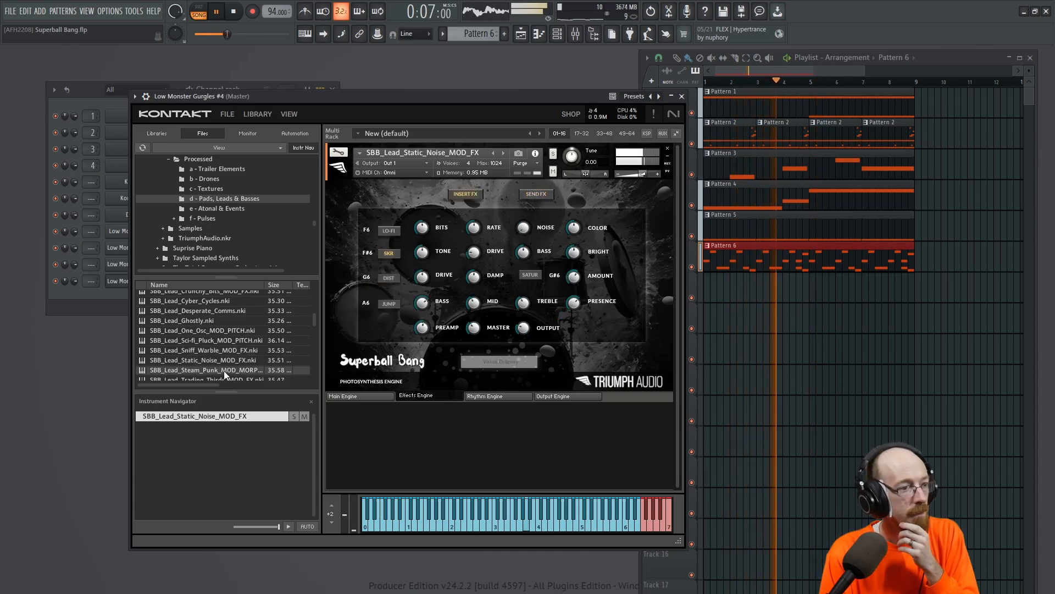
double_click(223, 359)
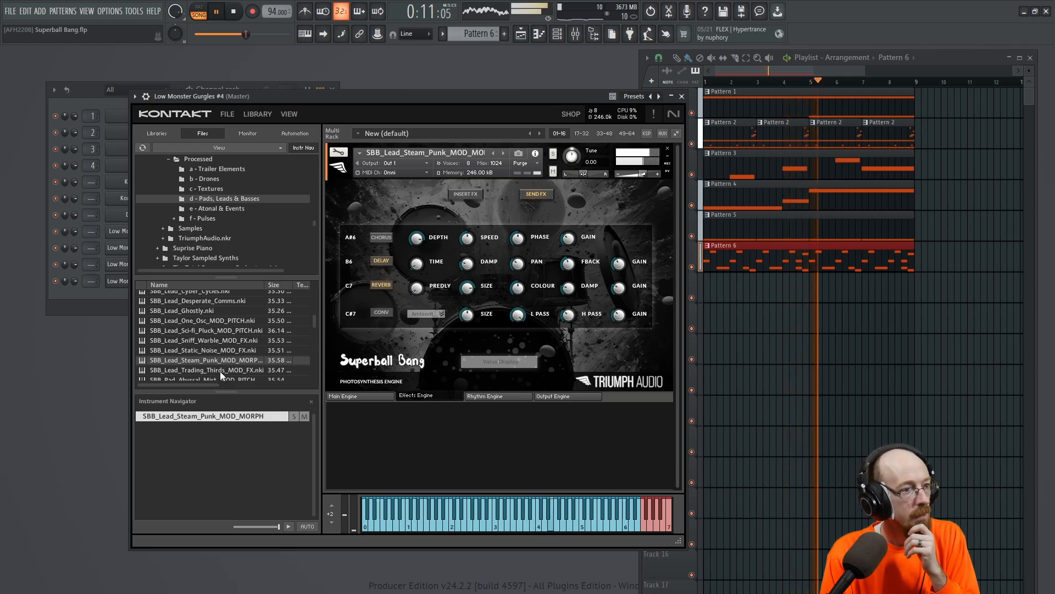
key(space)
double_click(277, 341)
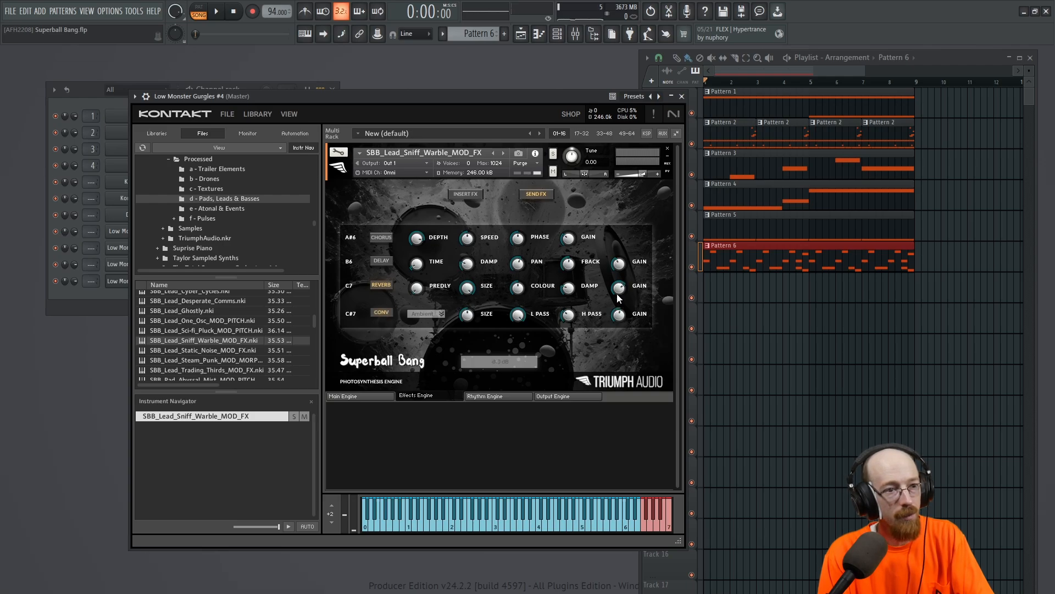
Set Sniff Warble's convolution type to Echoes, lower the instrument volume to about -7.1 dB and raise the convolution gain.
click(439, 315)
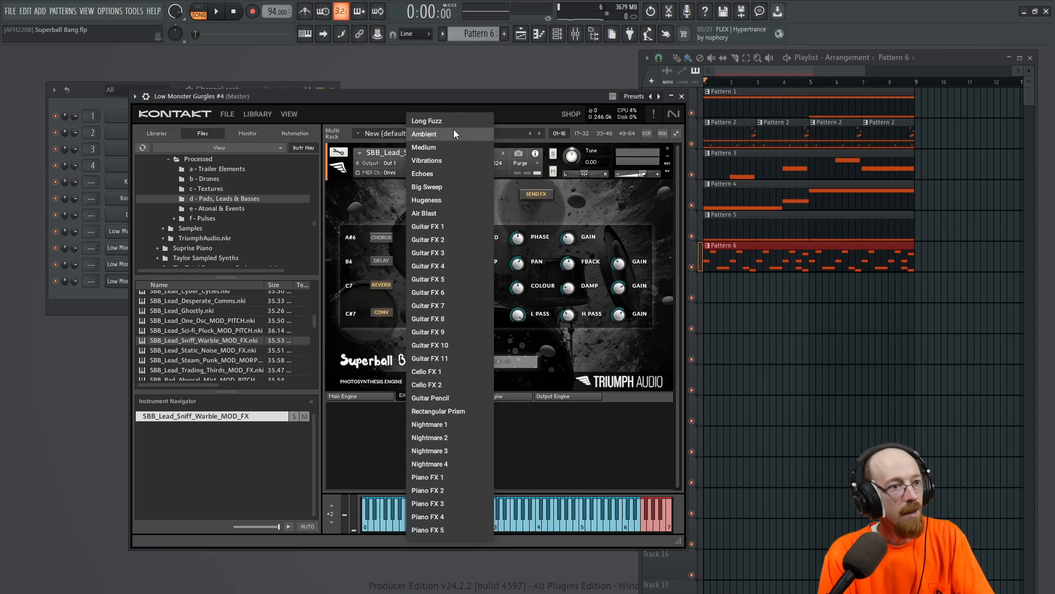
click(440, 176)
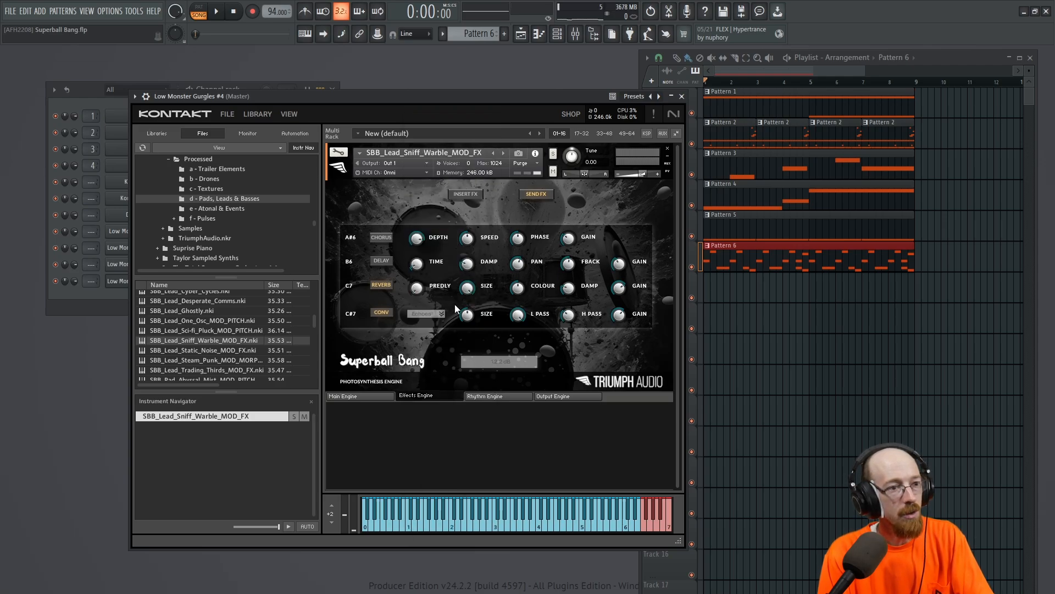
key(space)
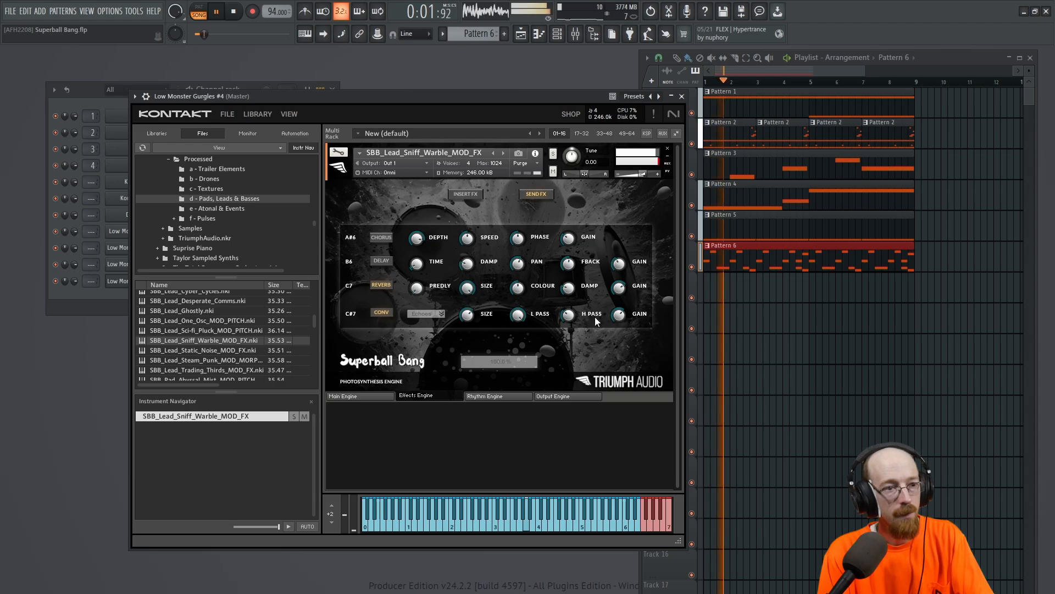
drag(644, 176, 638, 176)
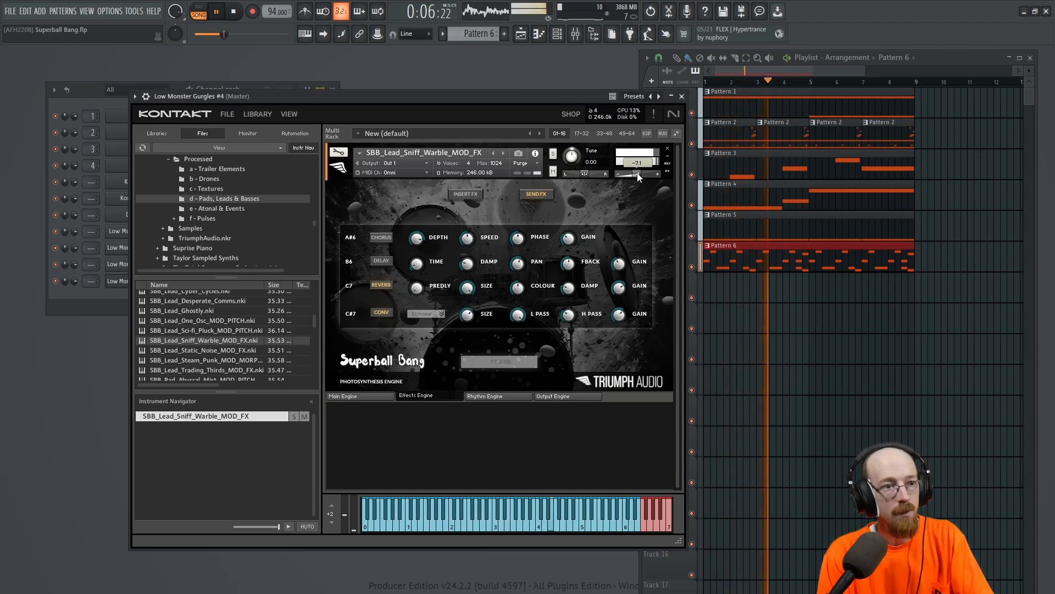
drag(620, 316, 621, 288)
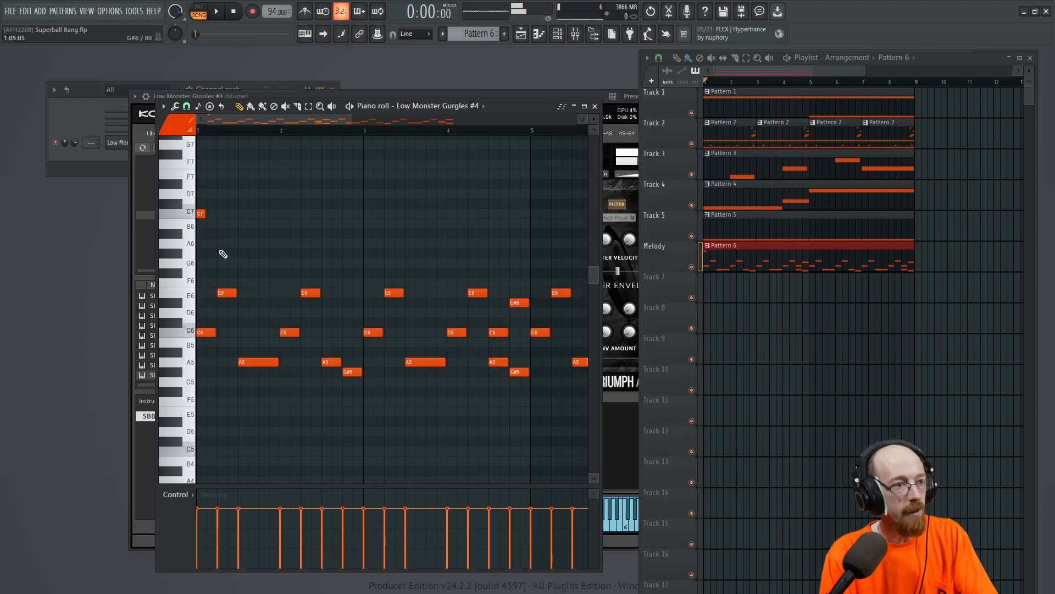
Move the C7 note at bar 1 up to G7 and build a descending high-note figure above the melody.
scroll(205, 260, up, 3)
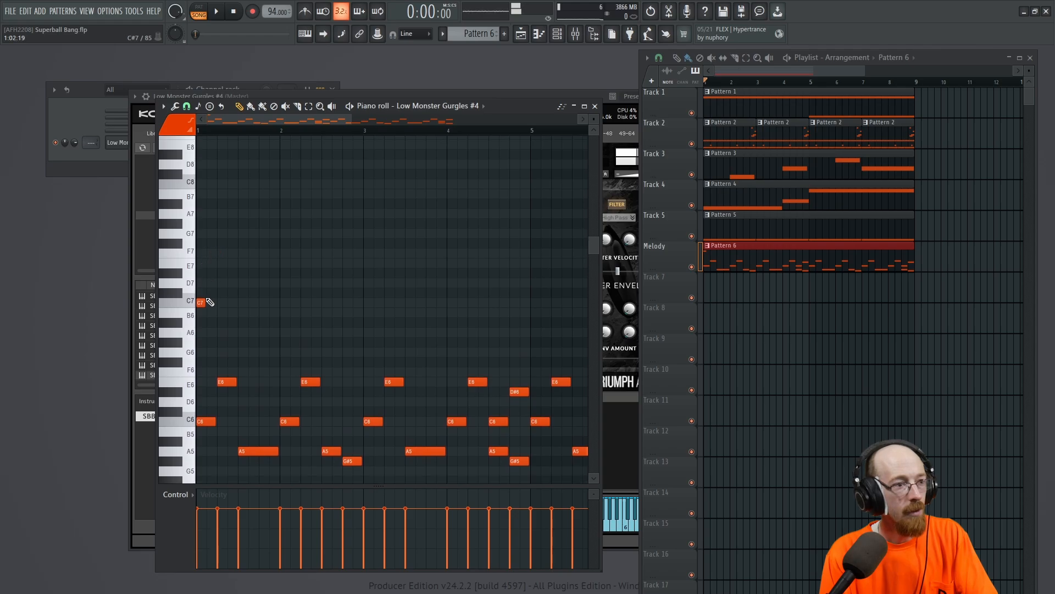
drag(209, 302, 198, 233)
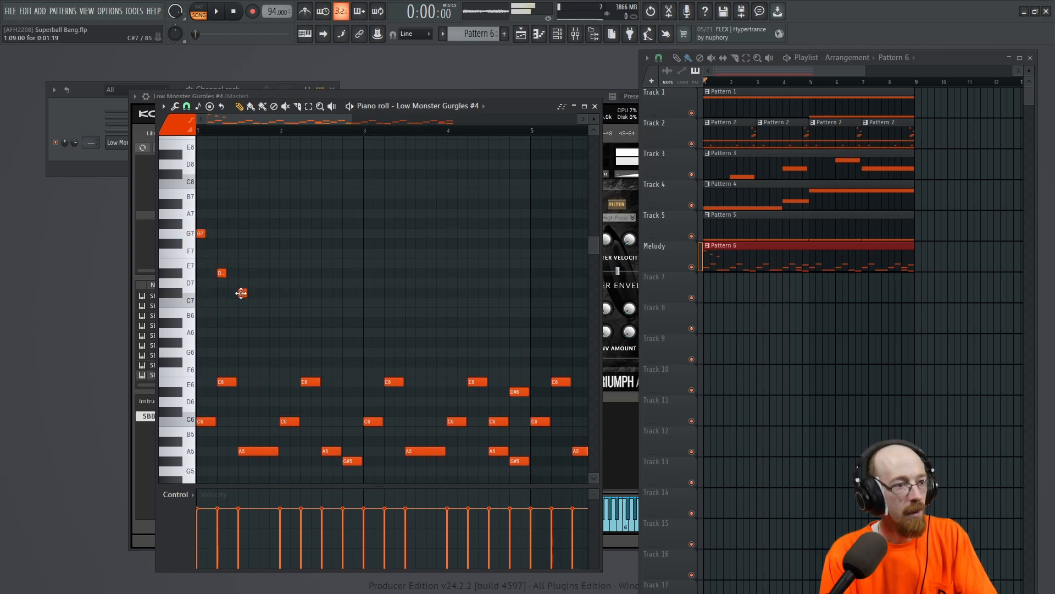
drag(198, 220, 283, 314)
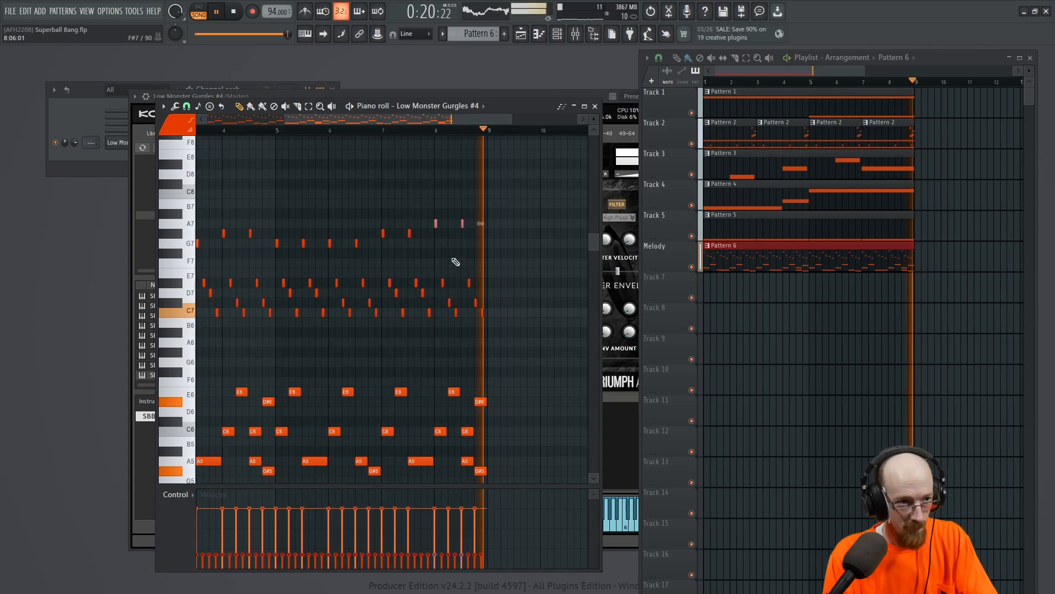
Select the repeated high notes and redraw their velocities low, rising gradually towards bar 8.
scroll(341, 216, down, 3)
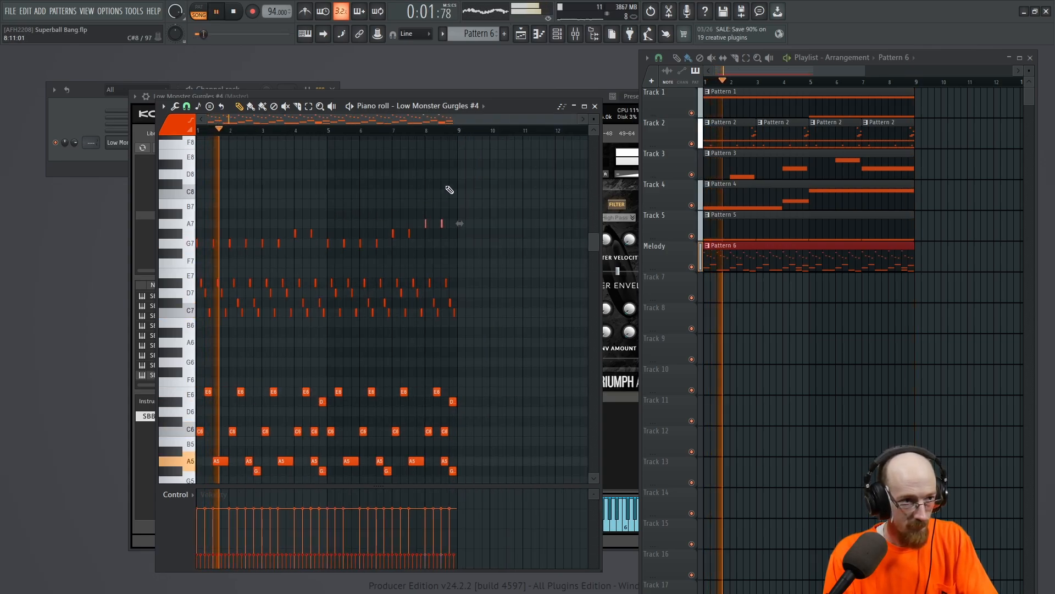
drag(435, 190, 492, 268)
click(411, 283)
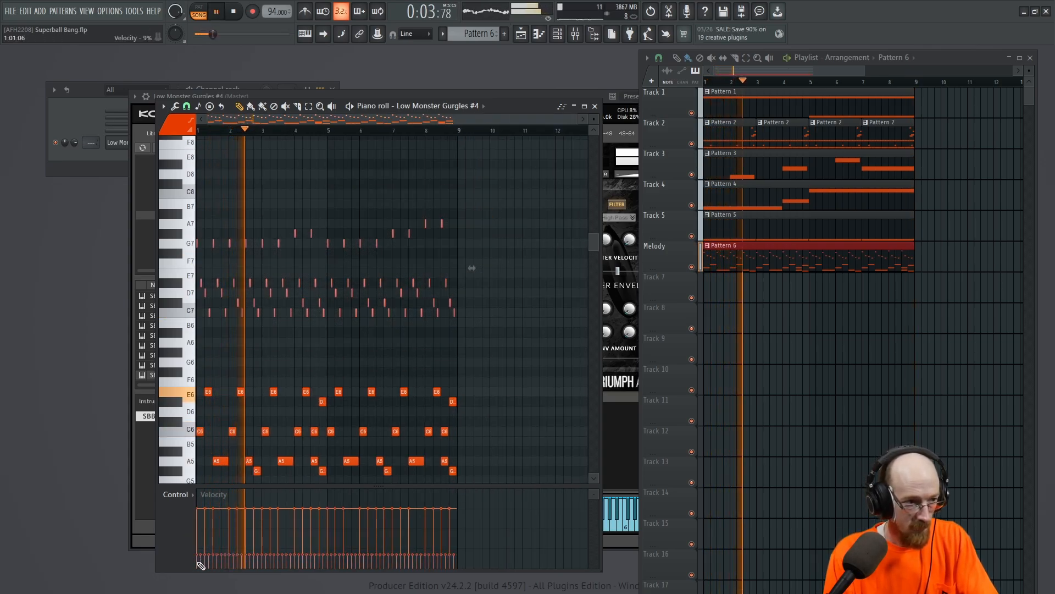
mouse_move(208, 565)
mouse_down()
mouse_move(454, 565)
mouse_move(342, 565)
mouse_move(386, 566)
mouse_up()
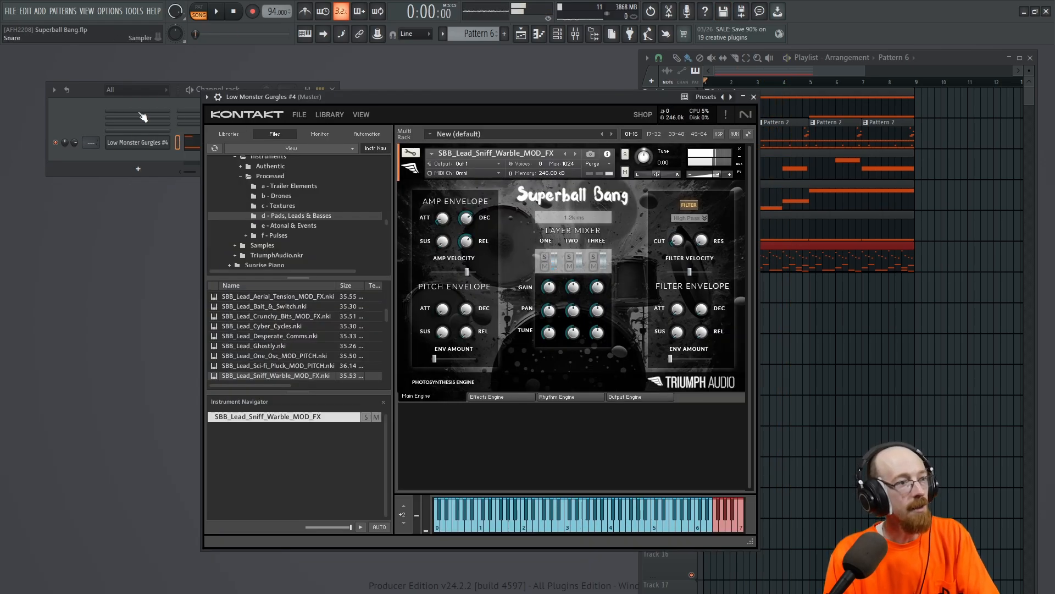
Show all channels in the channel rack and clone Low Monster Gurgles #4.
click(143, 92)
click(146, 104)
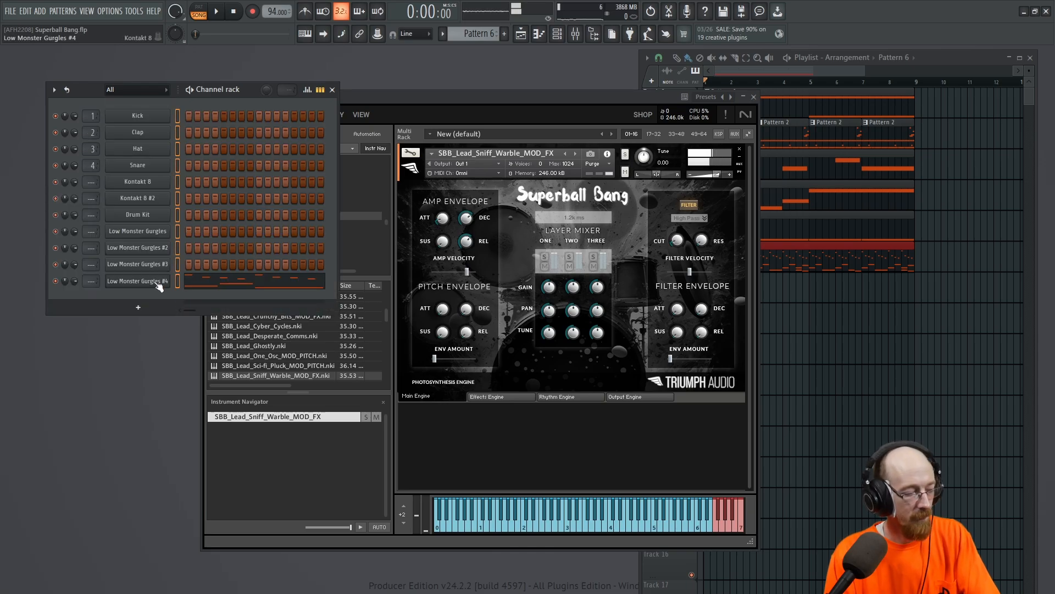
right_click(154, 282)
key(c)
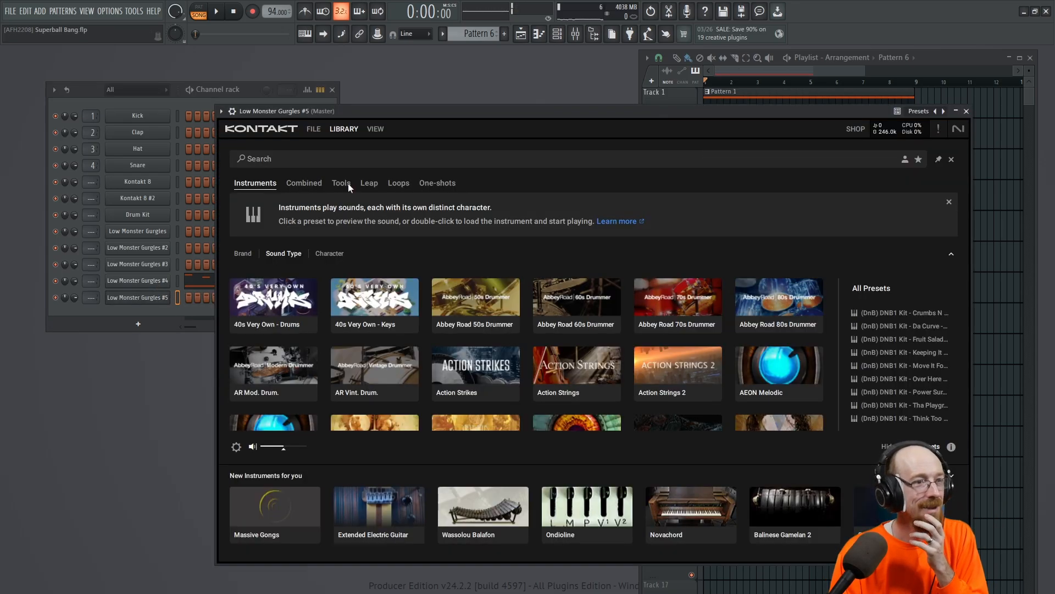
Dismiss the library browser in Low Monster Gurgles #5 and switch Kontakt to Classic View.
click(336, 130)
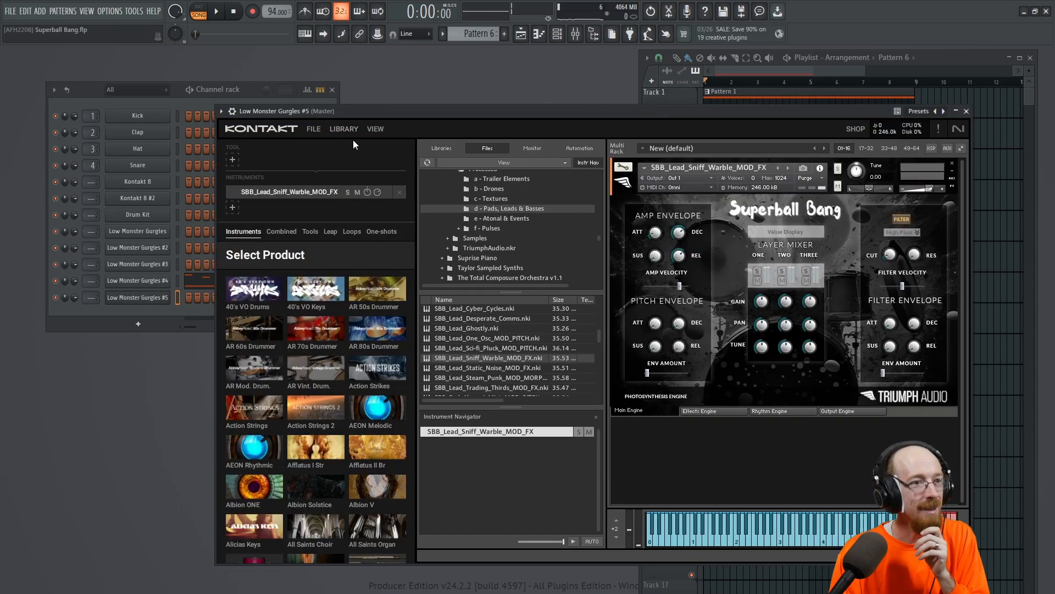
click(378, 130)
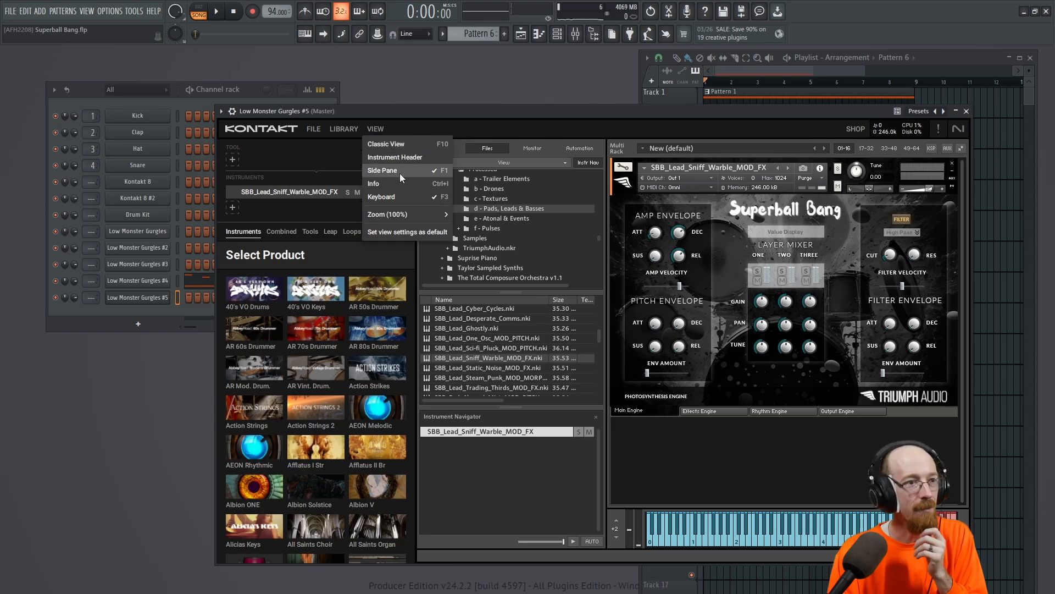
click(405, 144)
click(372, 129)
click(388, 144)
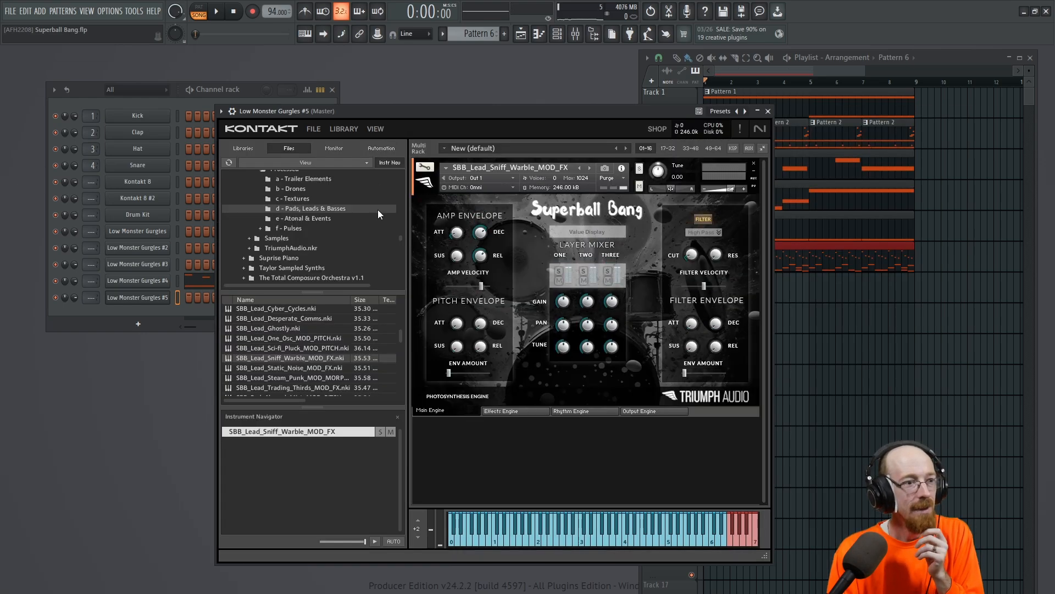
Load SBB_Lead_Ghostly into Low Monster Gurgles #5 and close the instrument window.
click(292, 329)
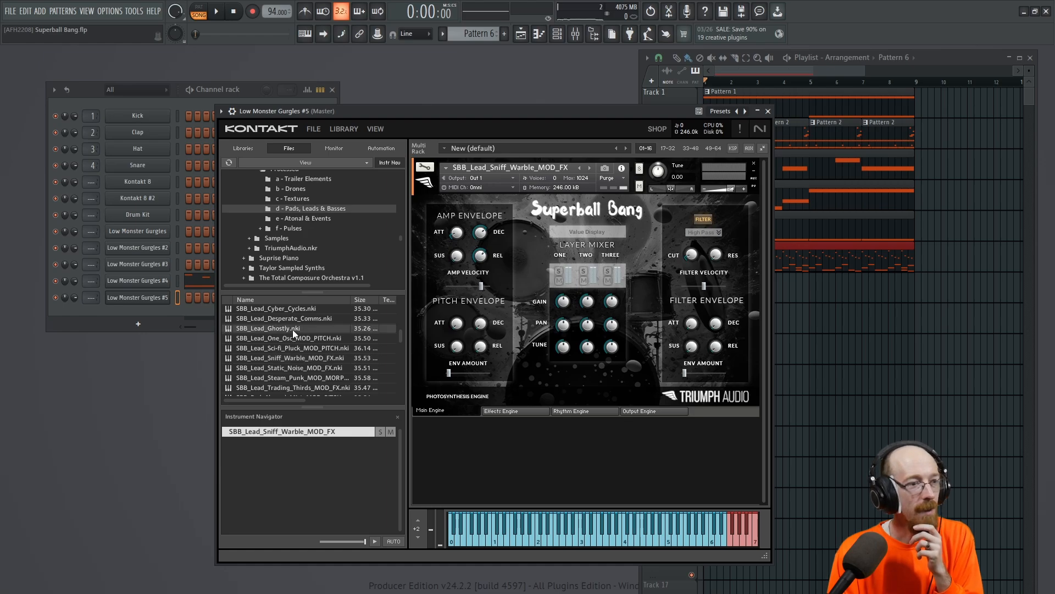
double_click(292, 329)
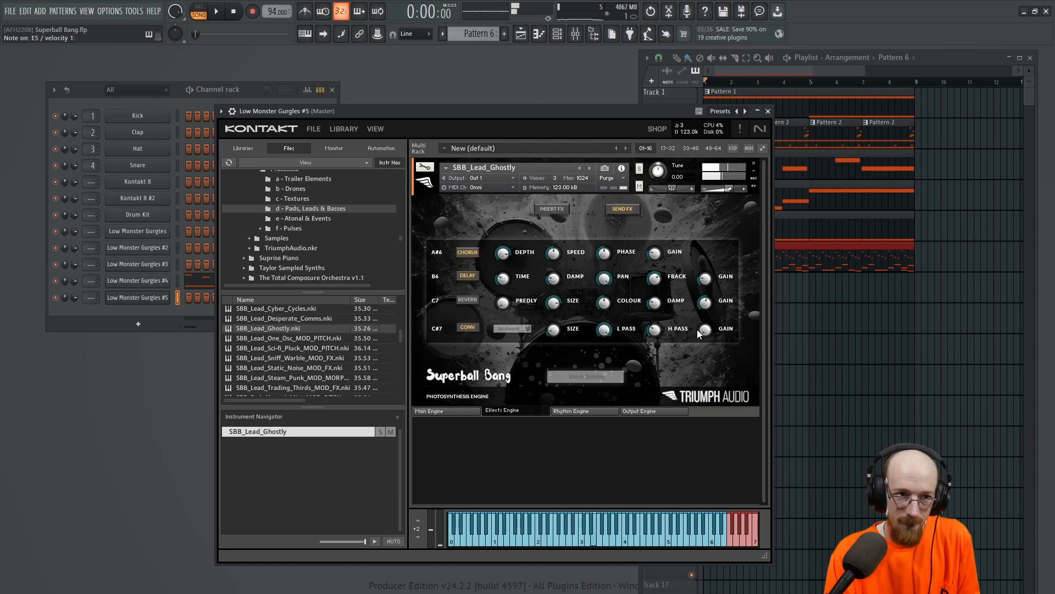
click(768, 112)
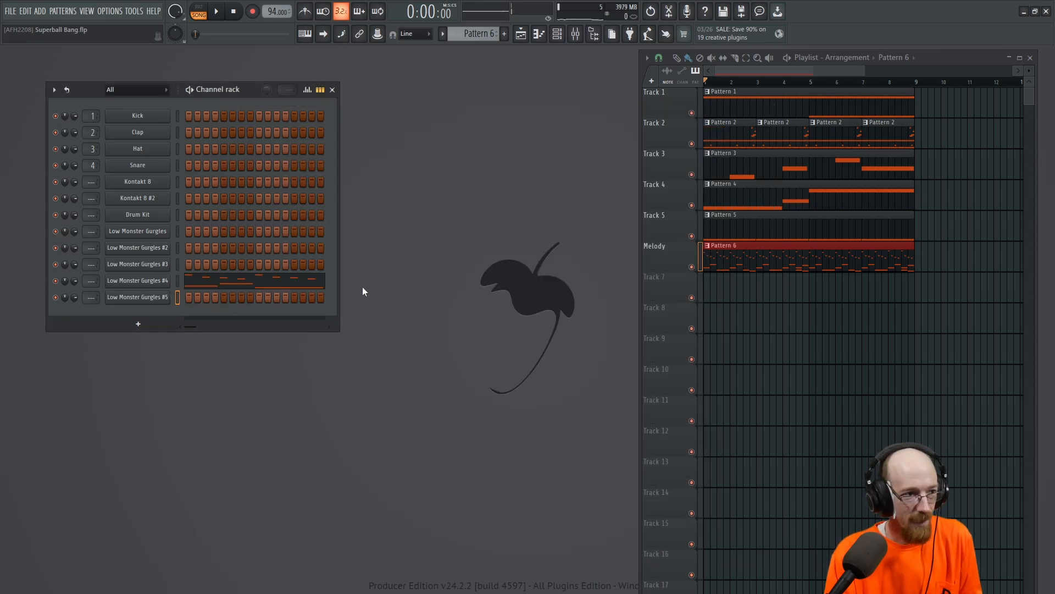
Enter a sustained A6, C7, D7 and F7 chord across bars 1 to 4 of Low Monster Gurgles #5 in Pattern 6.
right_click(167, 299)
click(193, 300)
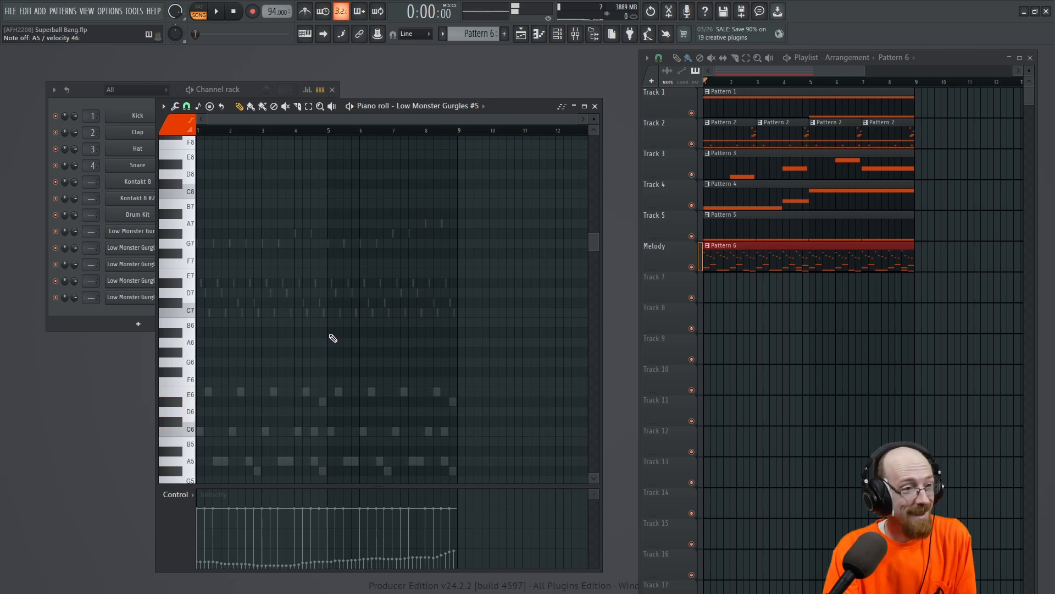
scroll(220, 344, up, 2)
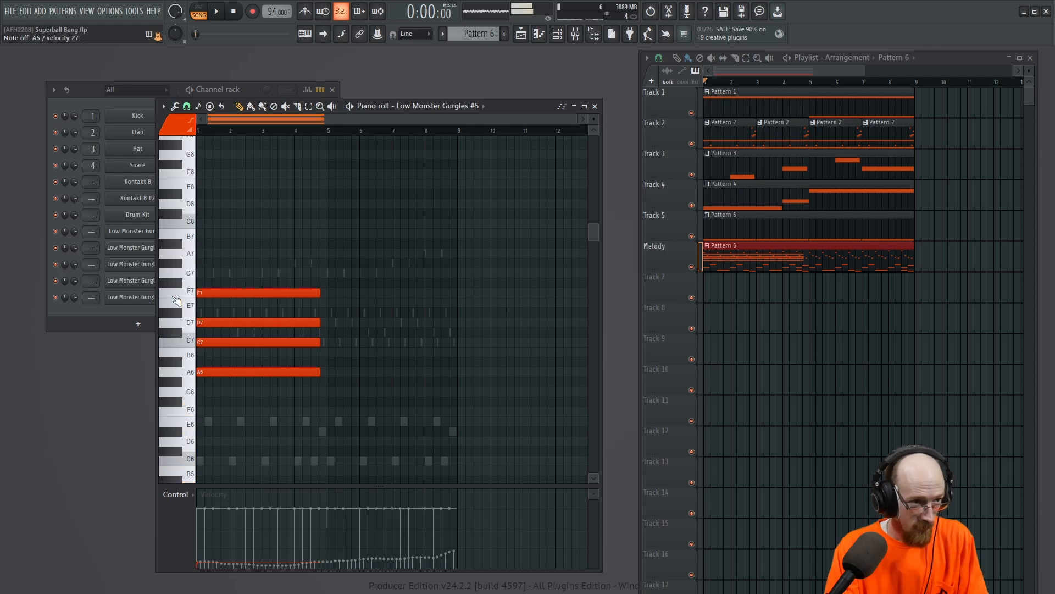
Duplicate the four-note chord to bars 5 to 8 and lower the copy's D7 note to C#7.
key(ctrl+a)
key(ctrl+b)
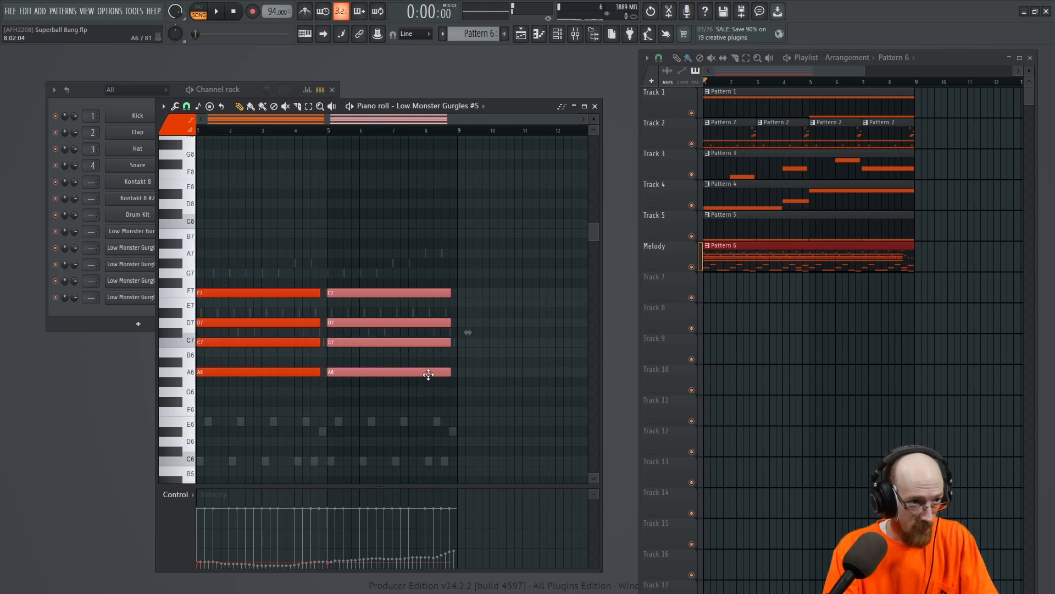
click(411, 374)
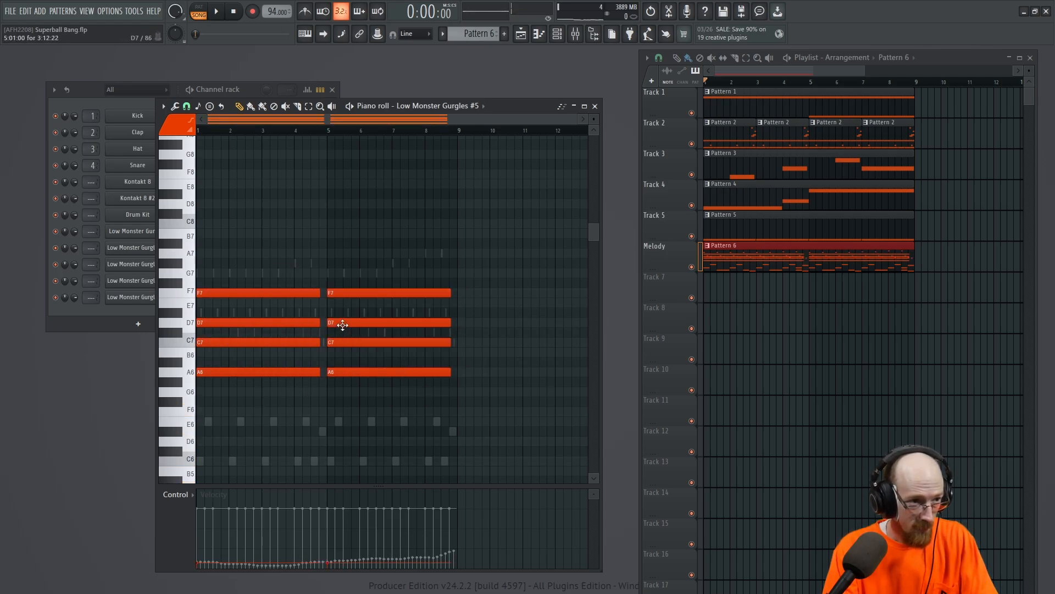
drag(343, 334, 343, 335)
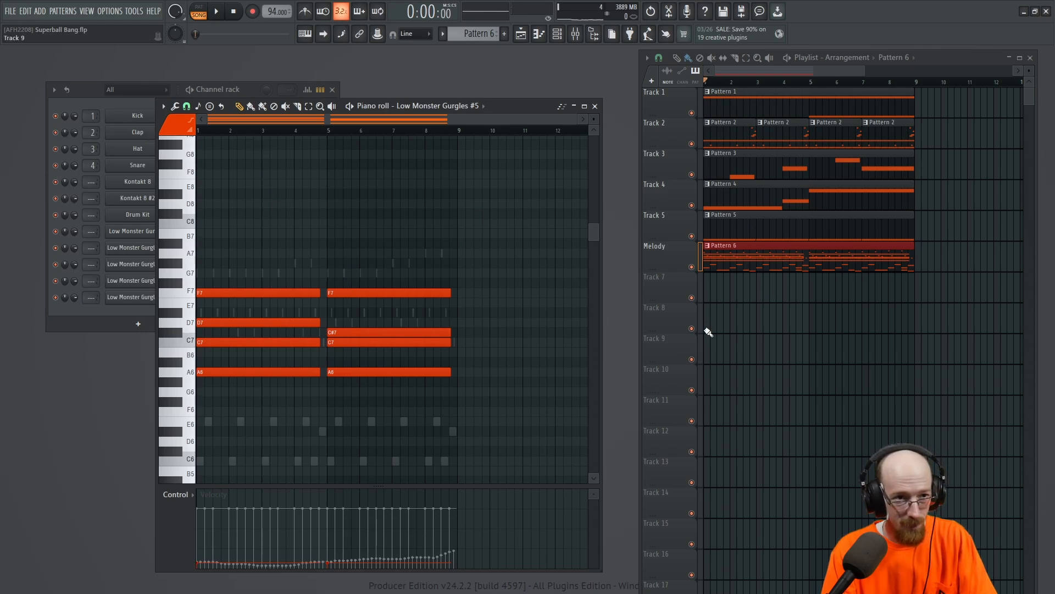
Raise the second chord's A6 note an octave to A7 and shorten it to cover bars 5 and 6.
key(space)
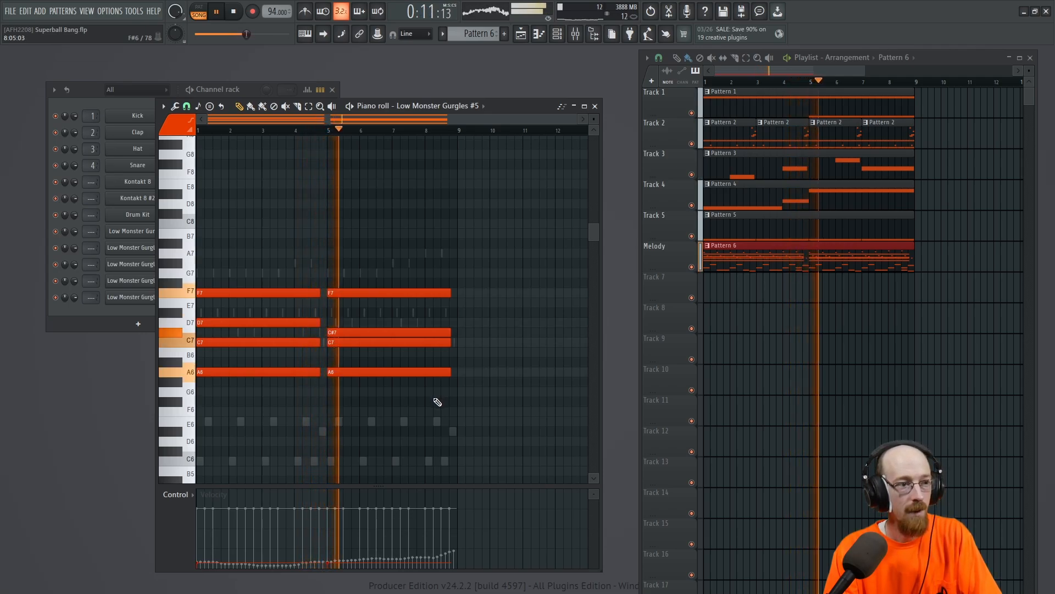
click(424, 372)
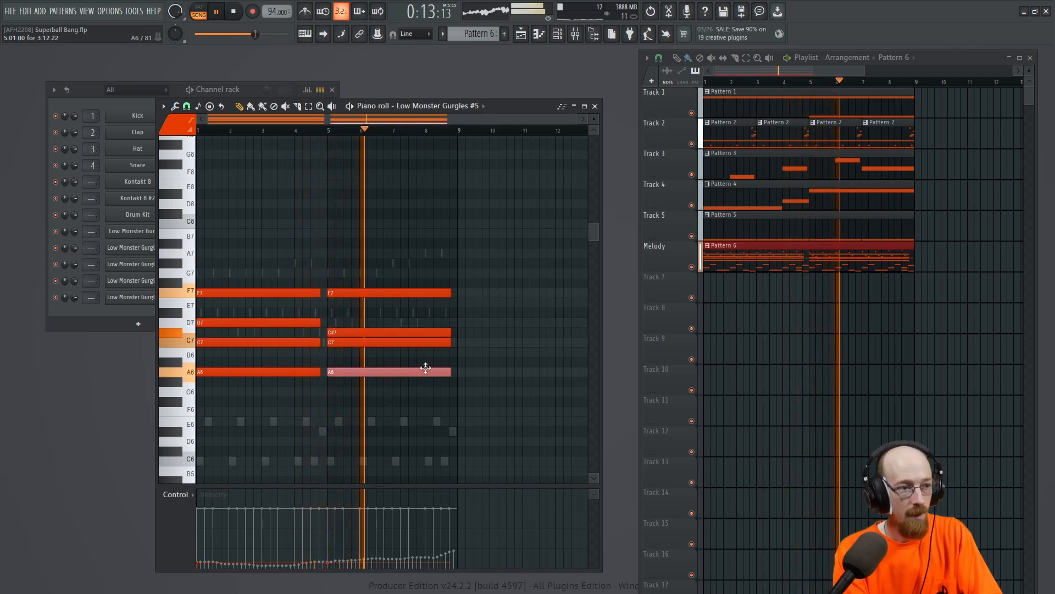
key(ctrl+Up)
click(330, 132)
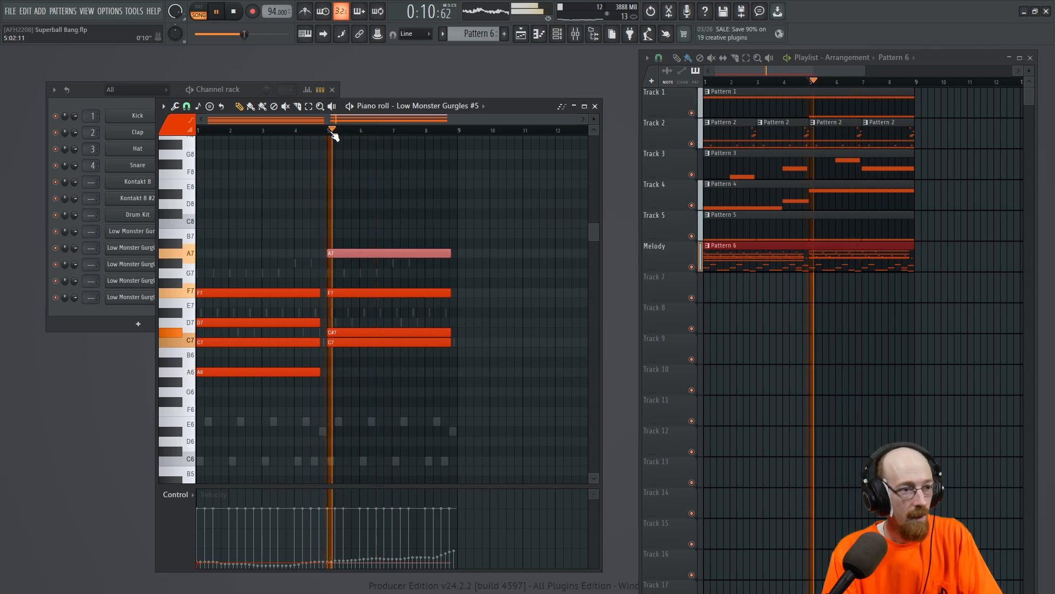
drag(449, 254, 390, 266)
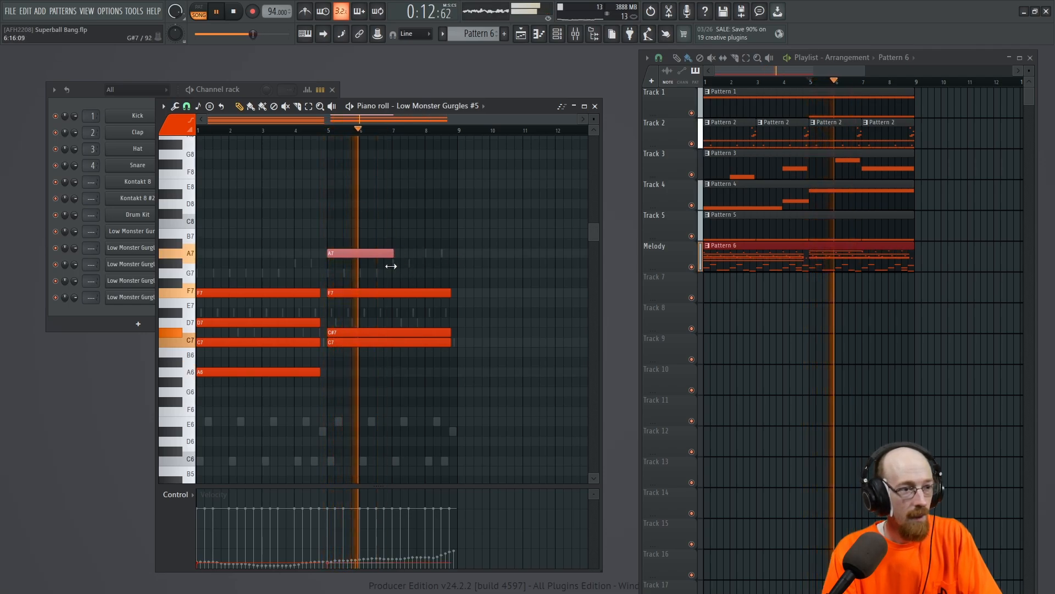
Add a one-bar G#7 note at bar 7 and a G7 note at bar 8 after the A7.
click(397, 264)
drag(458, 264, 456, 268)
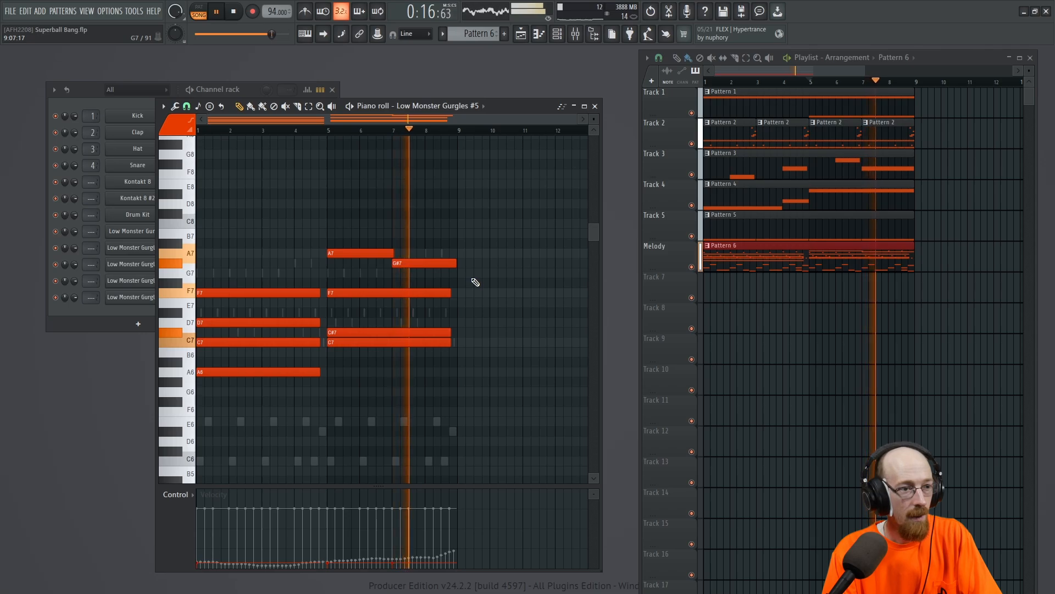
drag(455, 265, 424, 265)
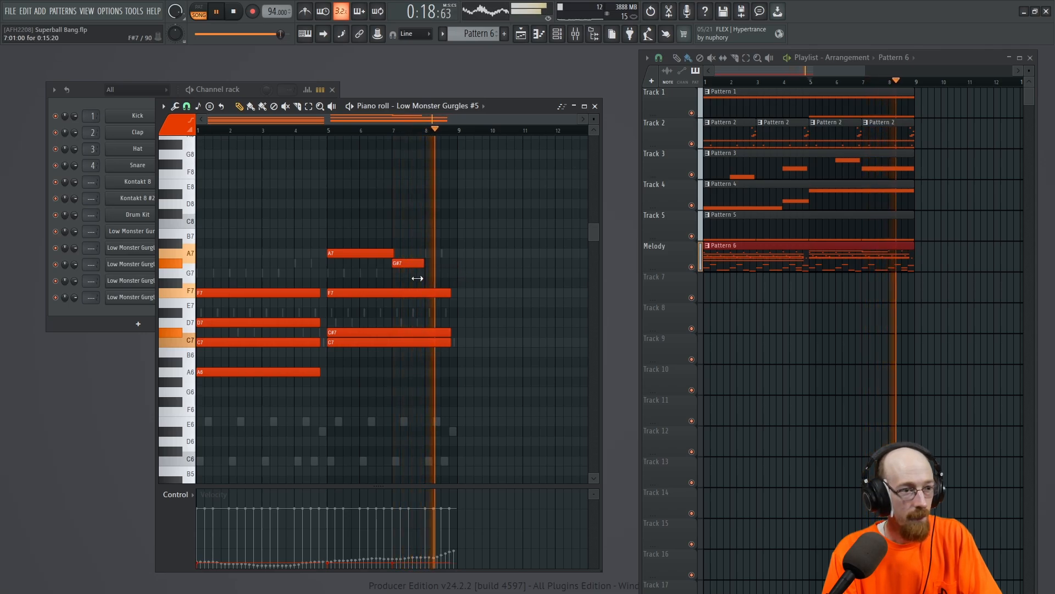
click(428, 273)
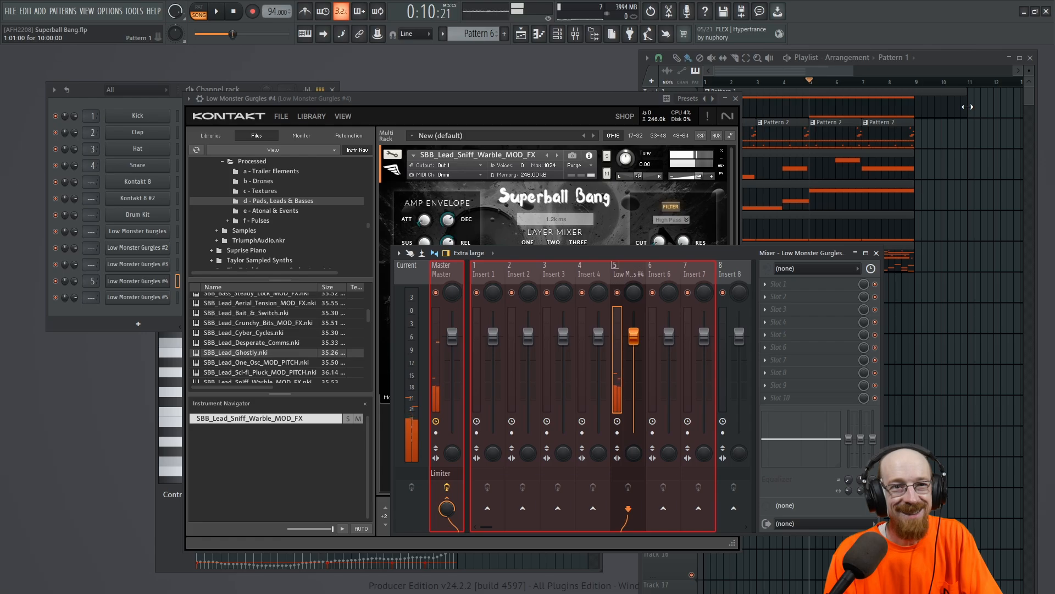
Extend the Pattern 1 clip on Track 1 to 12 bars and close the Low Monster Gurgles #4 instrument window.
click(1011, 107)
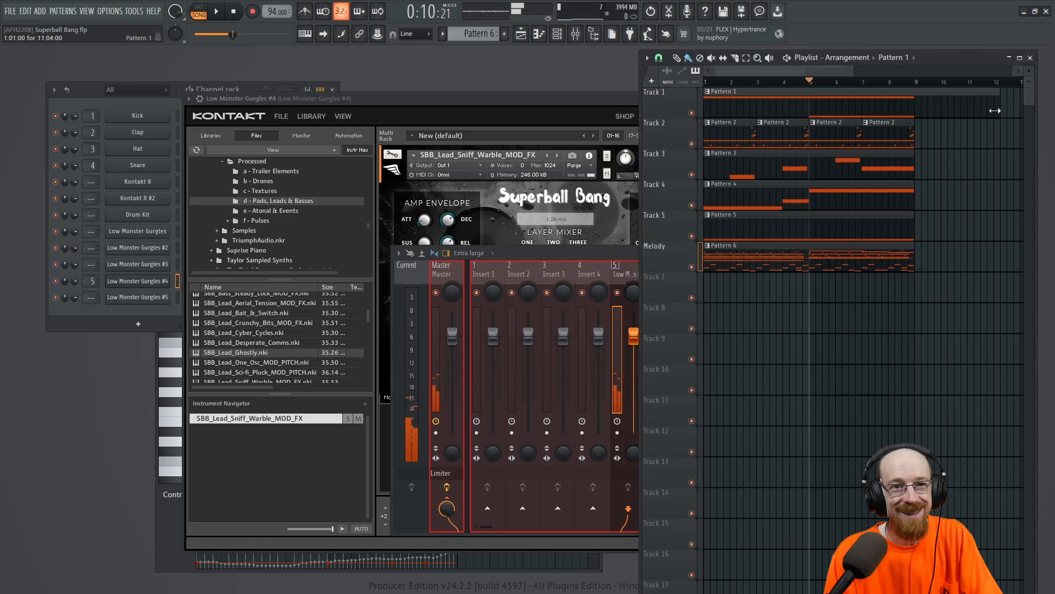
drag(1019, 111, 1018, 113)
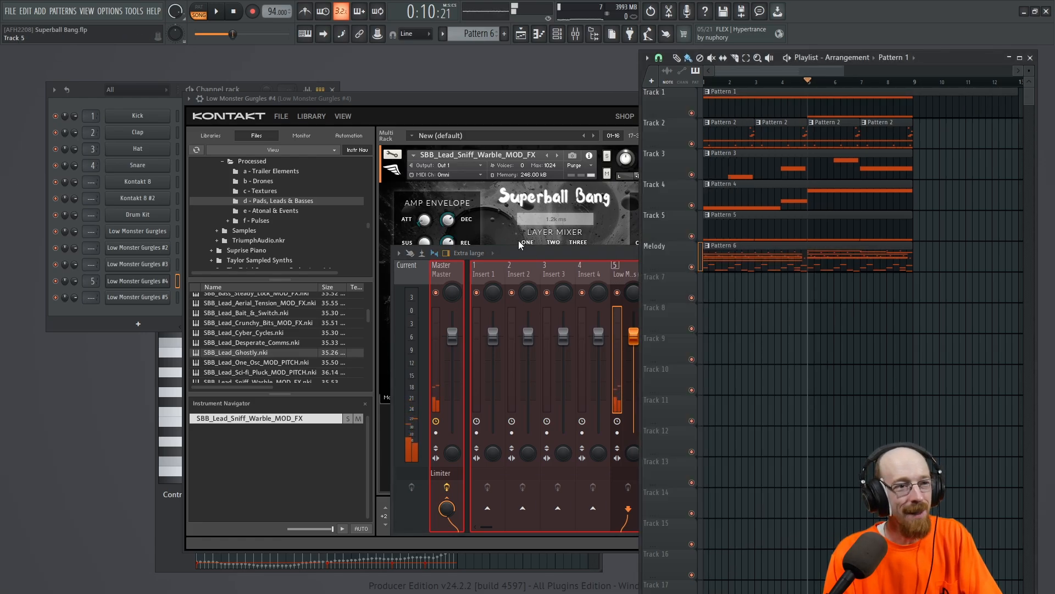
click(583, 254)
drag(443, 95, 565, 108)
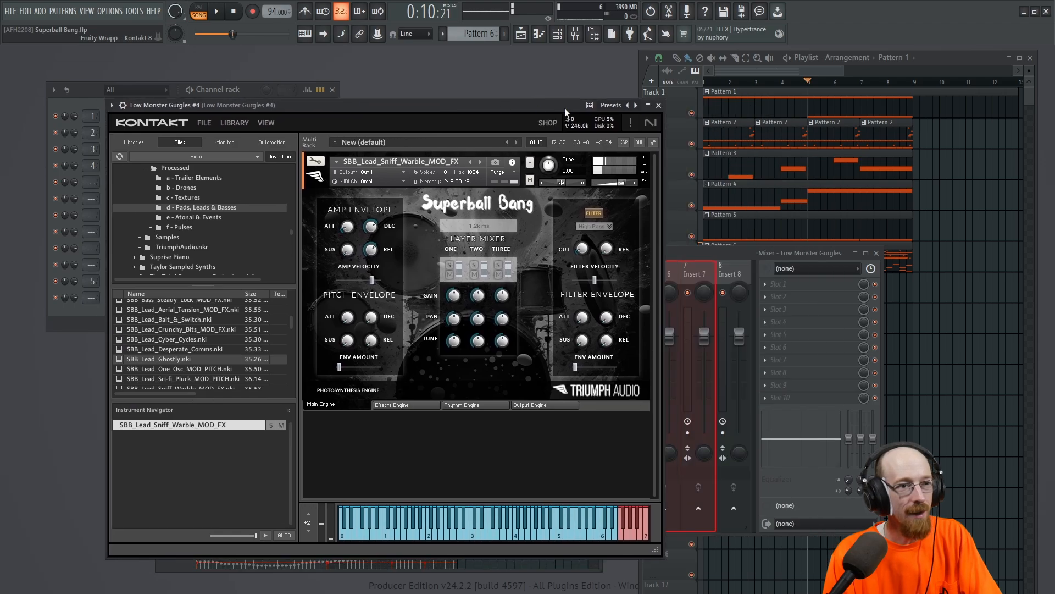
click(659, 105)
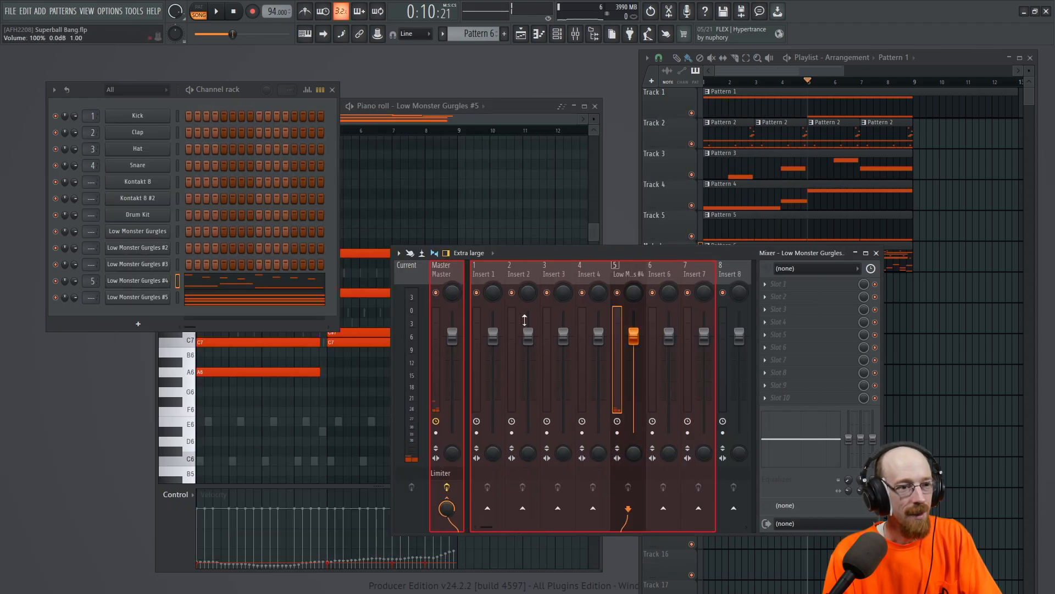
Play back the mix and select the channels from Kontakt 8 down to Low Monster Gurgles #5 for mixer routing.
key(space)
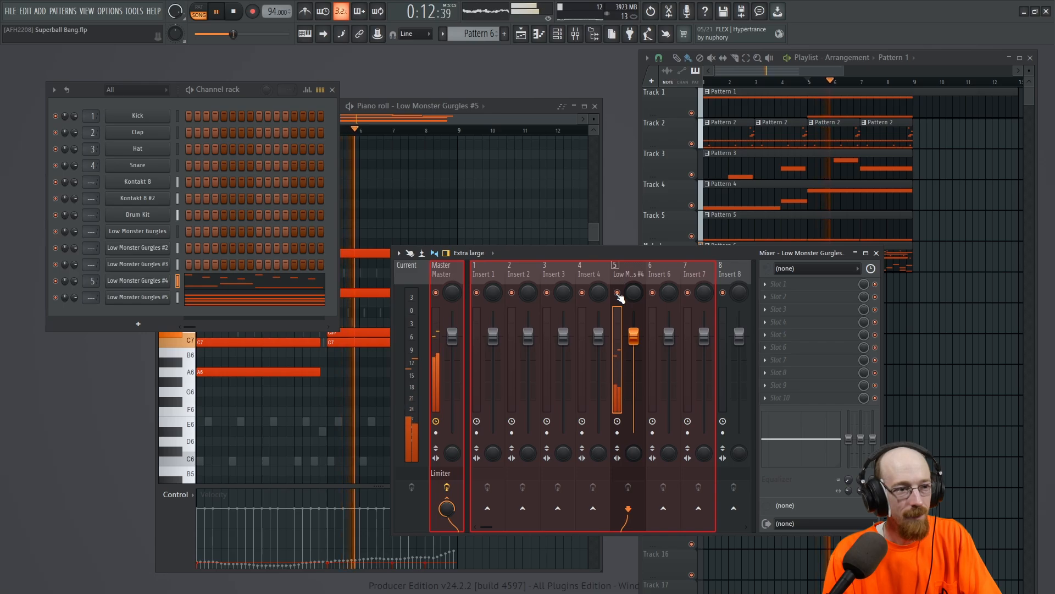
key(space)
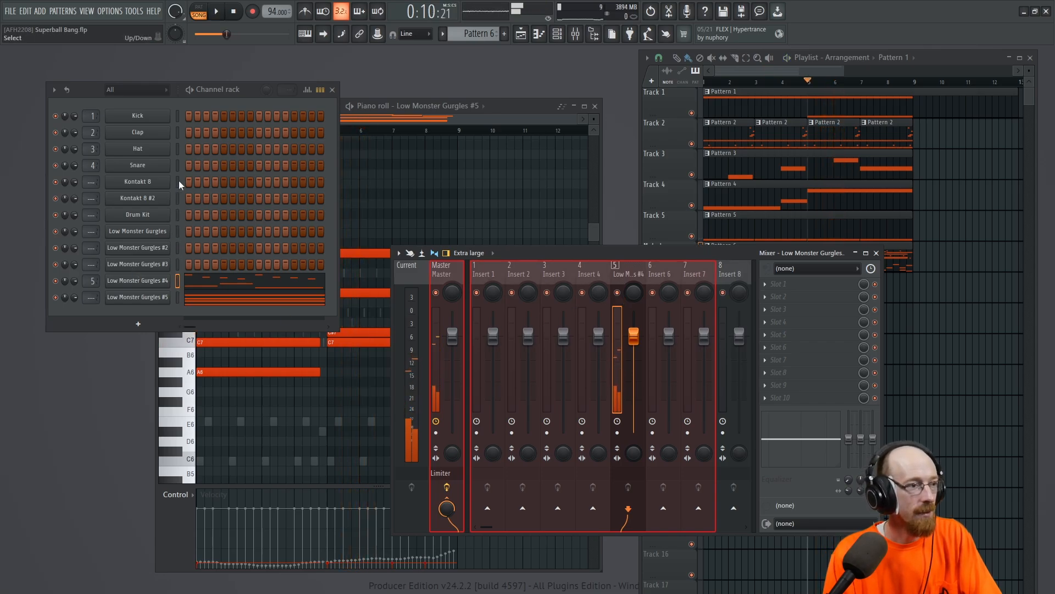
drag(179, 181, 181, 278)
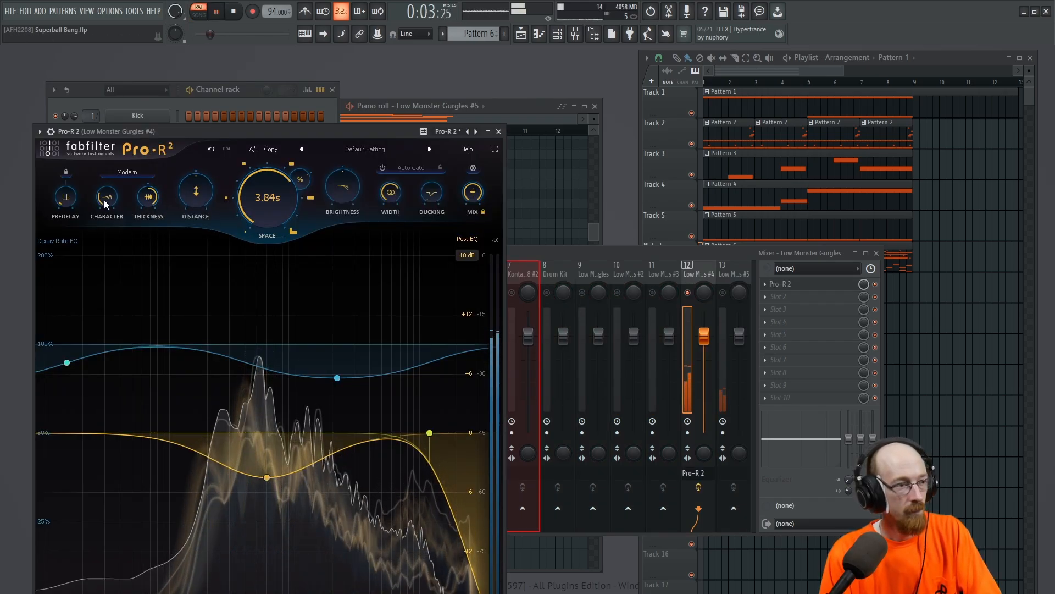
In Pro-R 2 on Low Monster Gurgles #4, raise Character, set Space to 1.09 s and lower the Mix.
drag(106, 197, 103, 73)
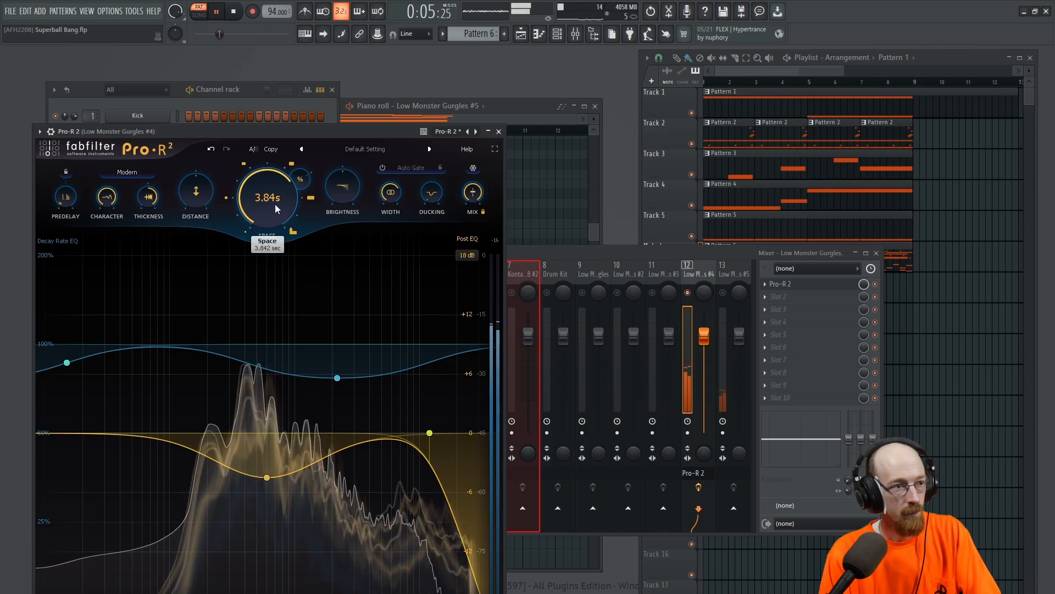
drag(275, 204, 307, 228)
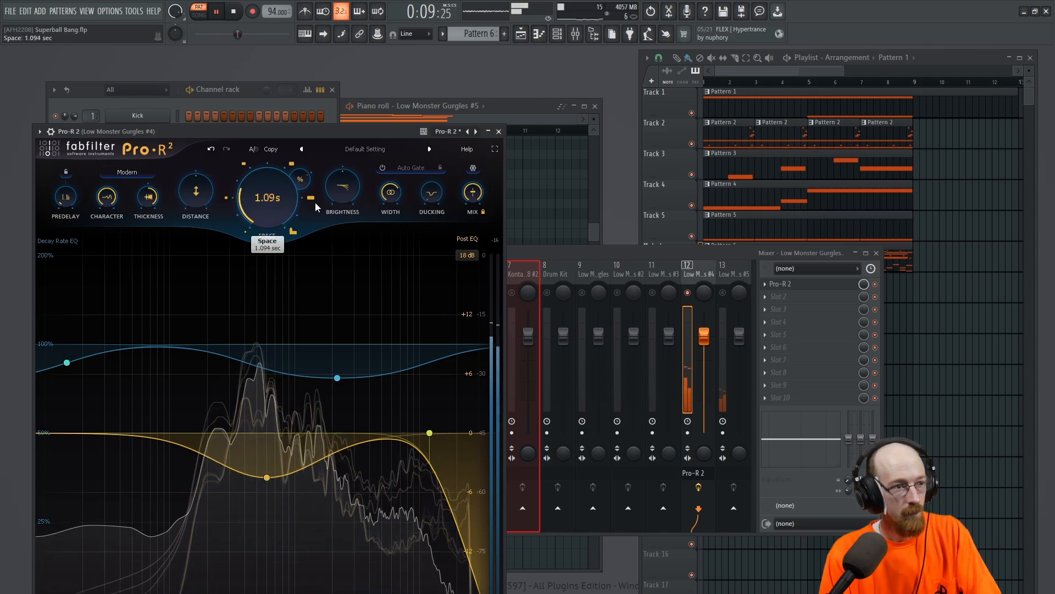
drag(469, 194, 470, 242)
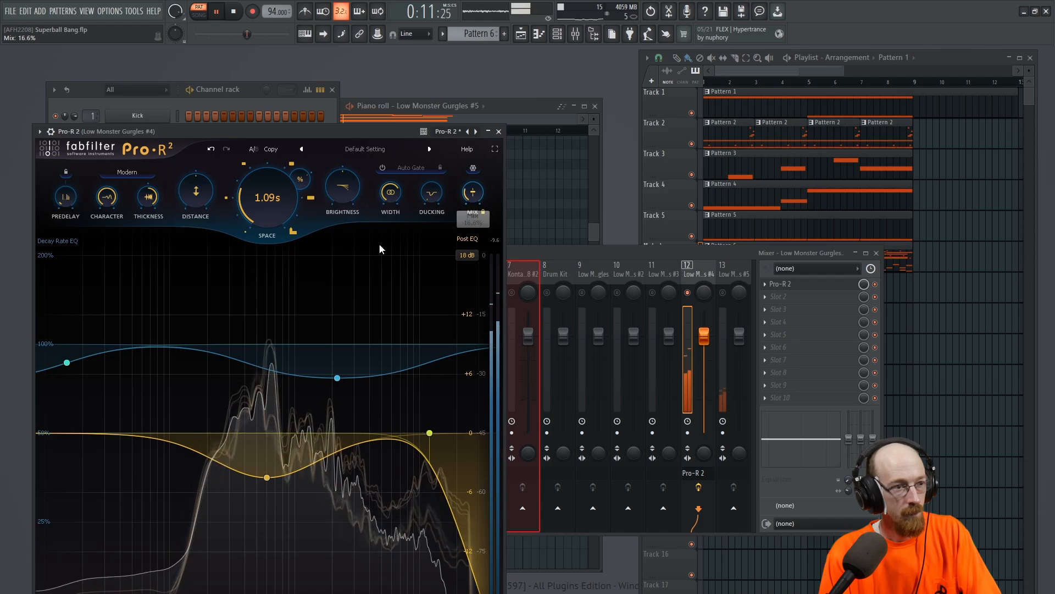
drag(472, 192, 471, 172)
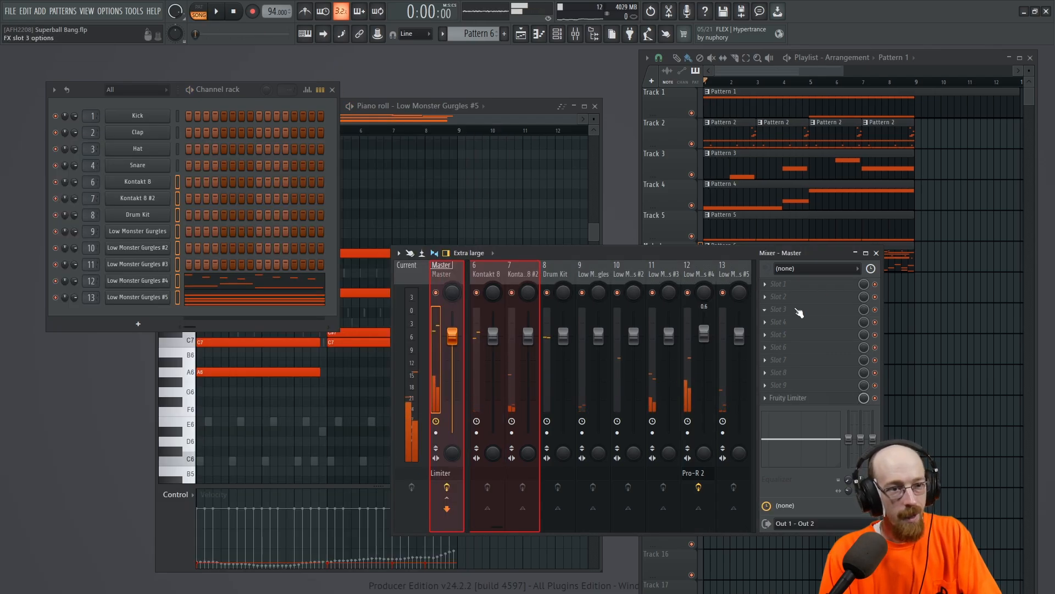
Load L2 into slot 3 of the Master track and set its gain to +10.9 dB.
key(alt+p)
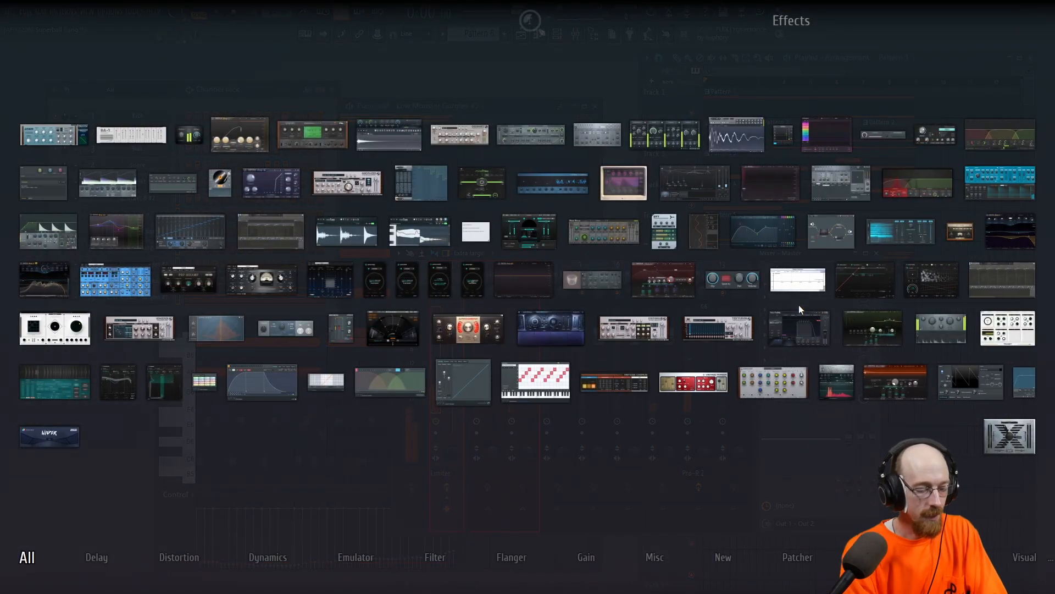
text(l)
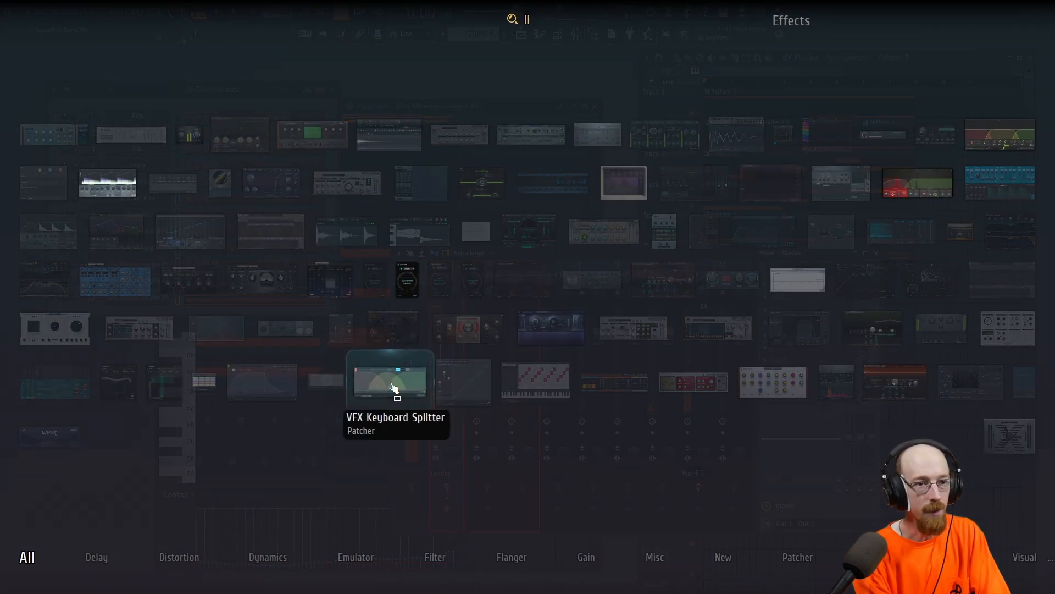
text(2)
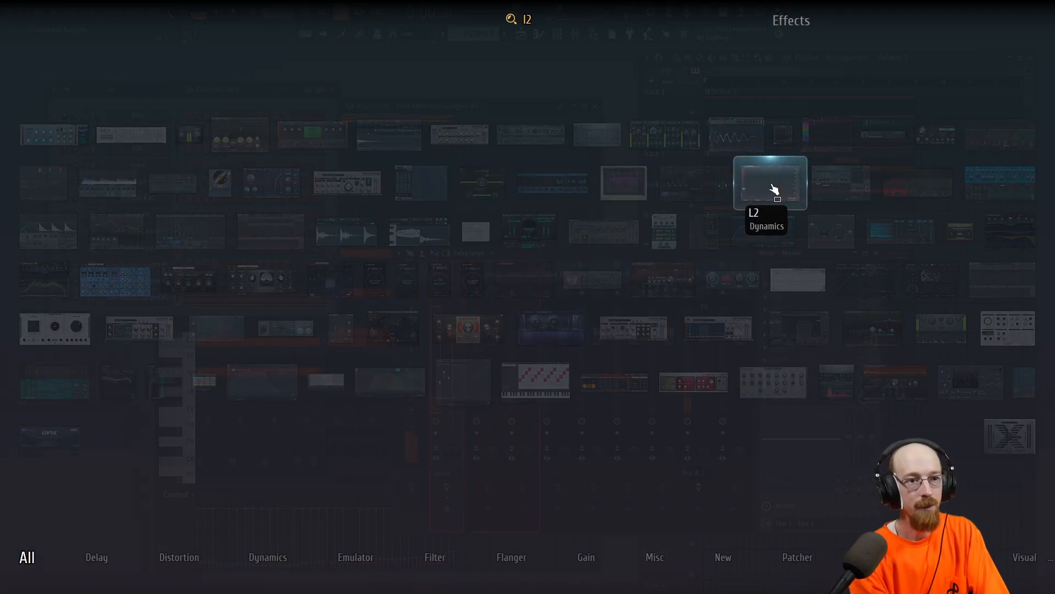
click(771, 183)
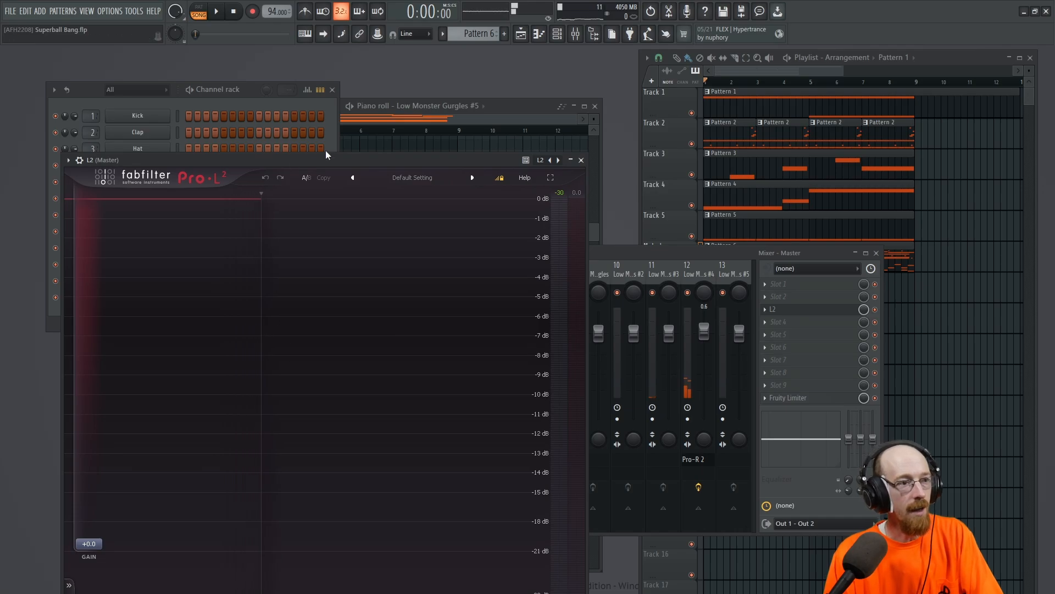
drag(334, 159, 322, 90)
drag(88, 474, 87, 355)
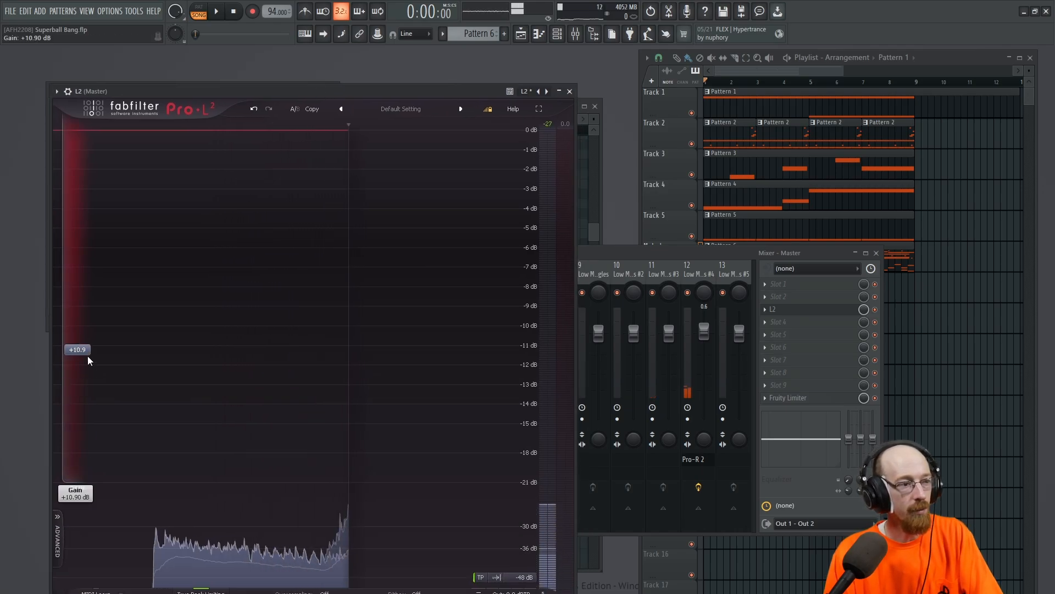
Create an automation clip for the mix level of L2 on the Master track and add a peak point at bar 9.
right_click(863, 312)
click(896, 421)
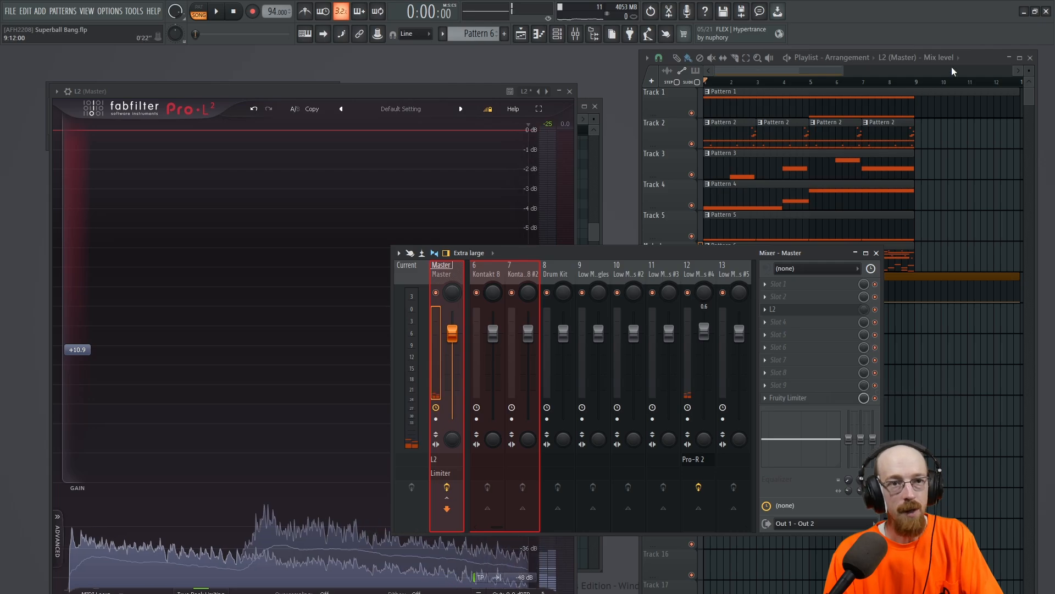
click(951, 63)
right_click(914, 283)
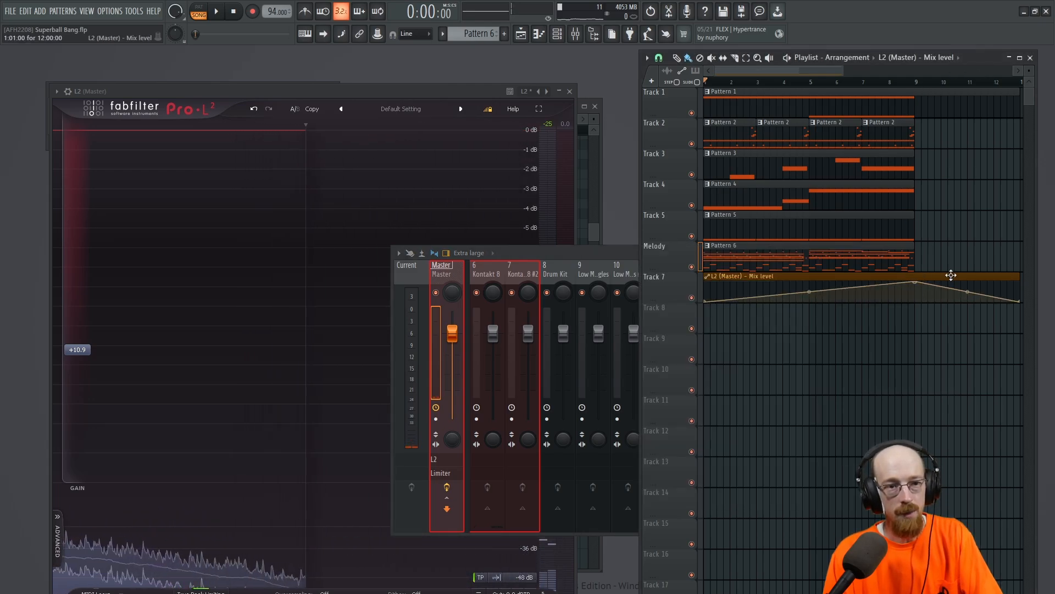
Extend the L2 mix level automation clip on Track 7 to 15 bars.
scroll(961, 249, down, 2)
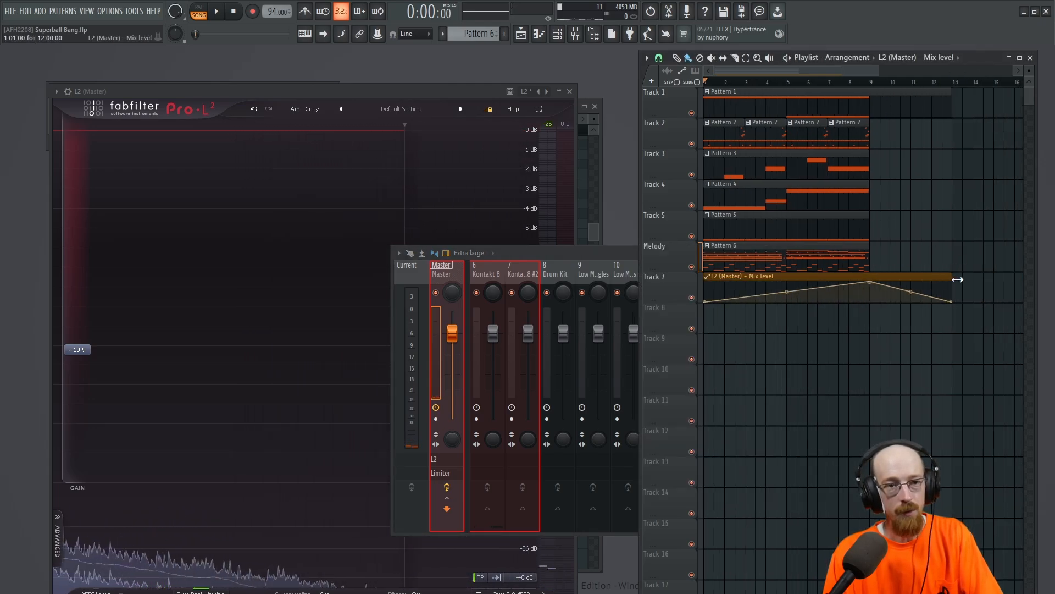
drag(957, 279, 1015, 279)
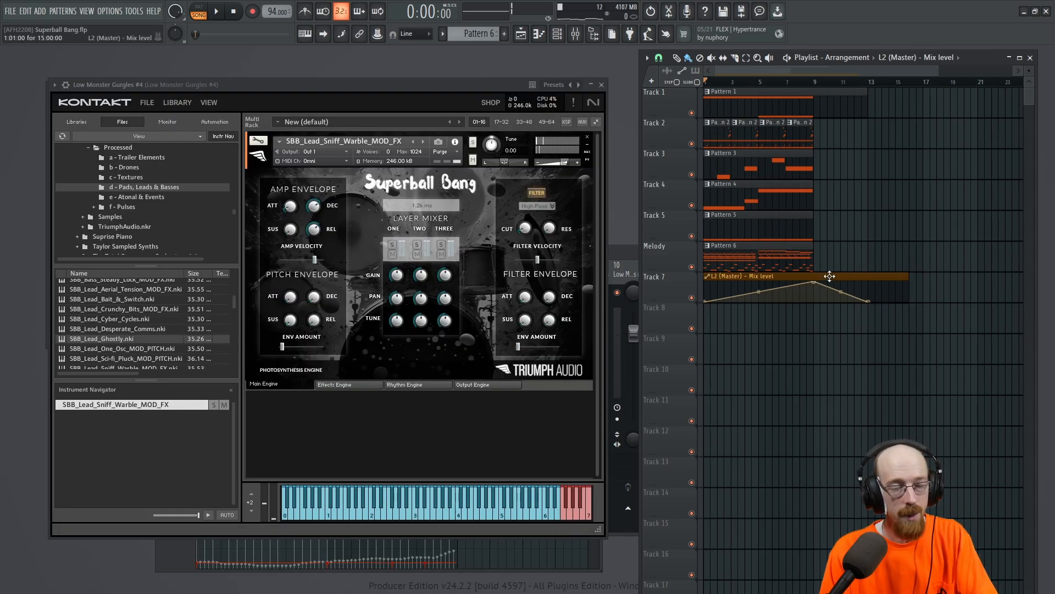
drag(821, 257, 838, 111)
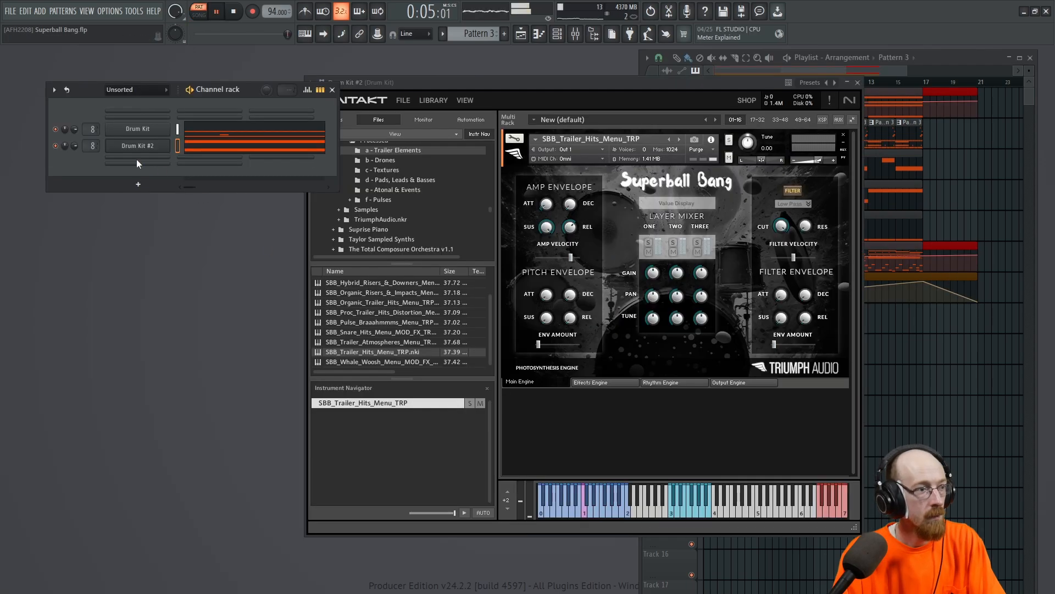
Clone Drum Kit #2, extend the clone's C5 note to two bars in Pattern 3 and audition it.
key(space)
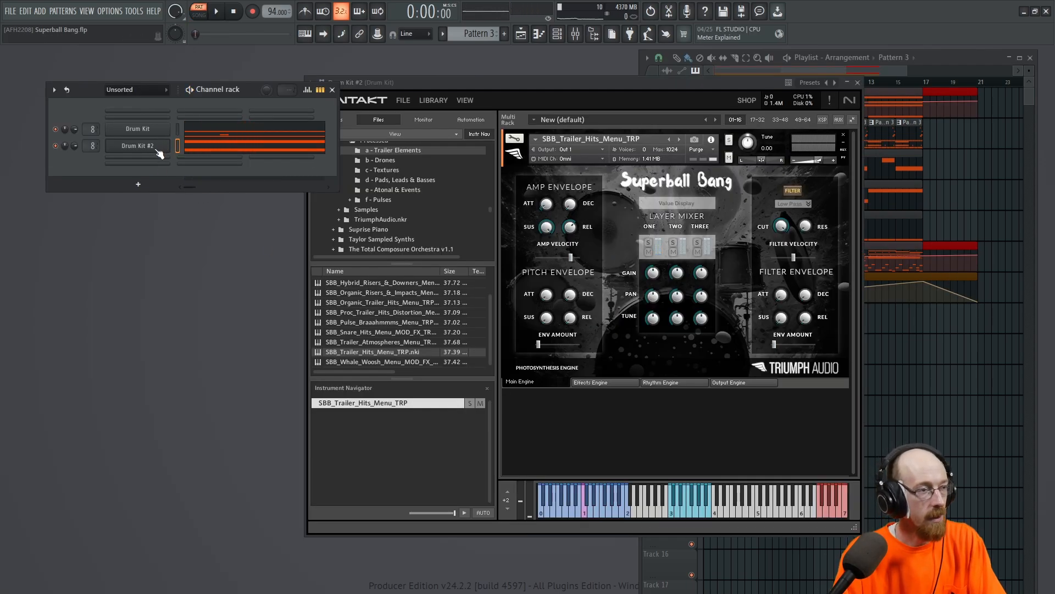
right_click(144, 149)
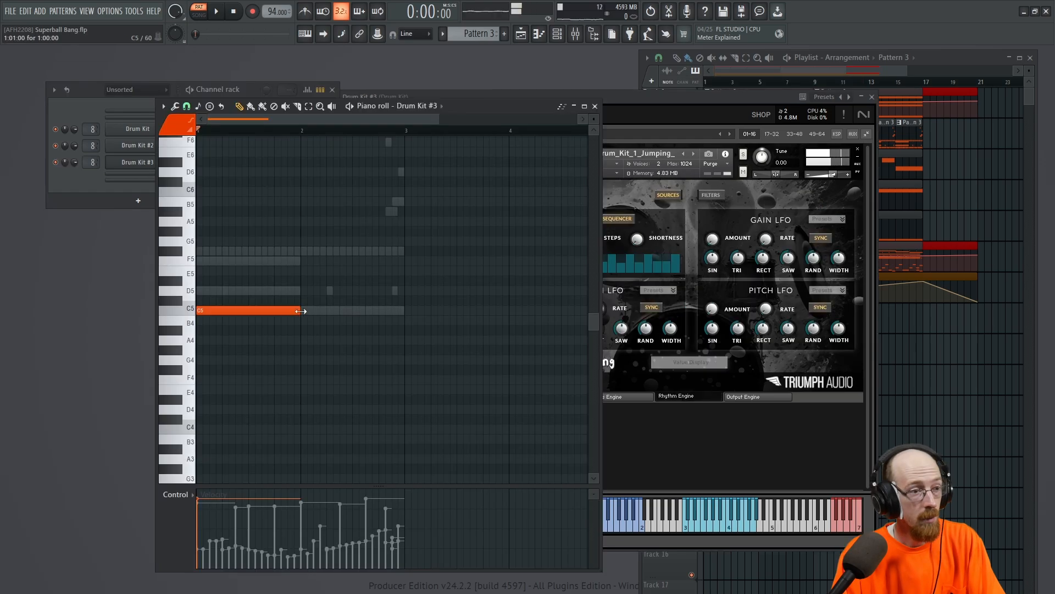
drag(302, 311, 390, 315)
key(space)
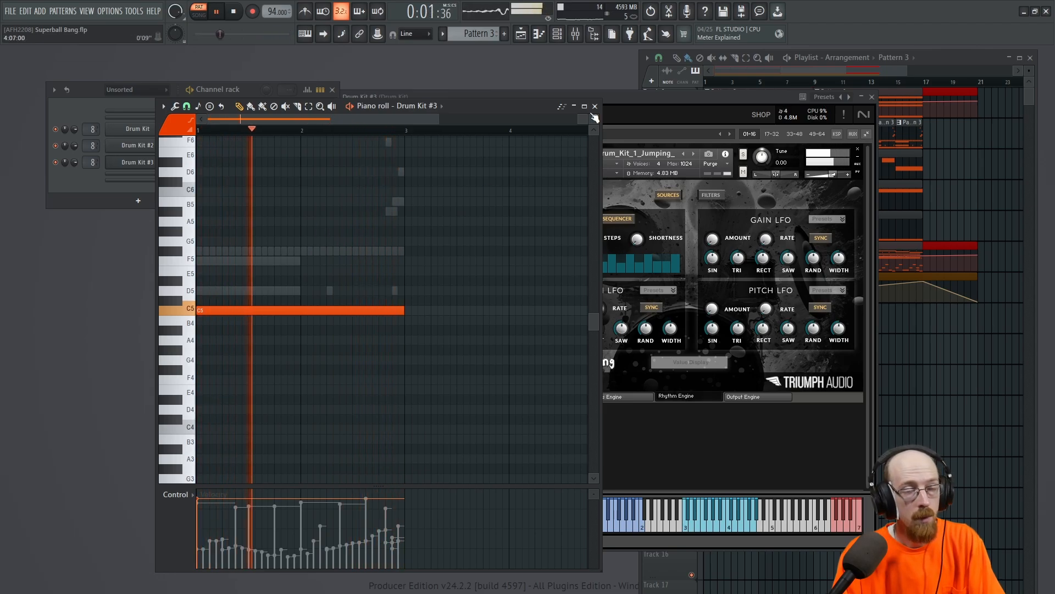
key(space)
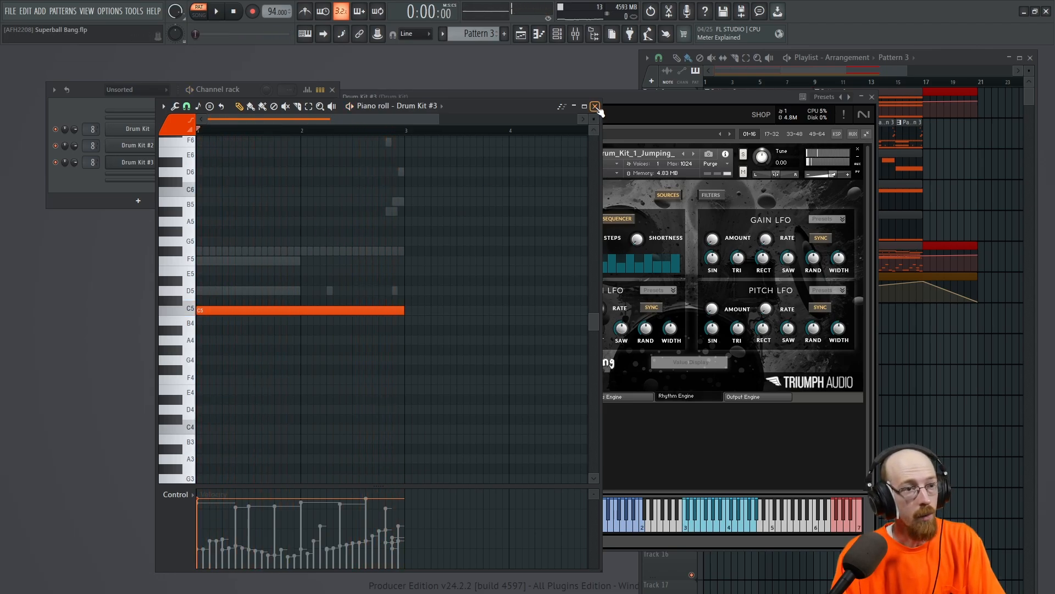
click(595, 107)
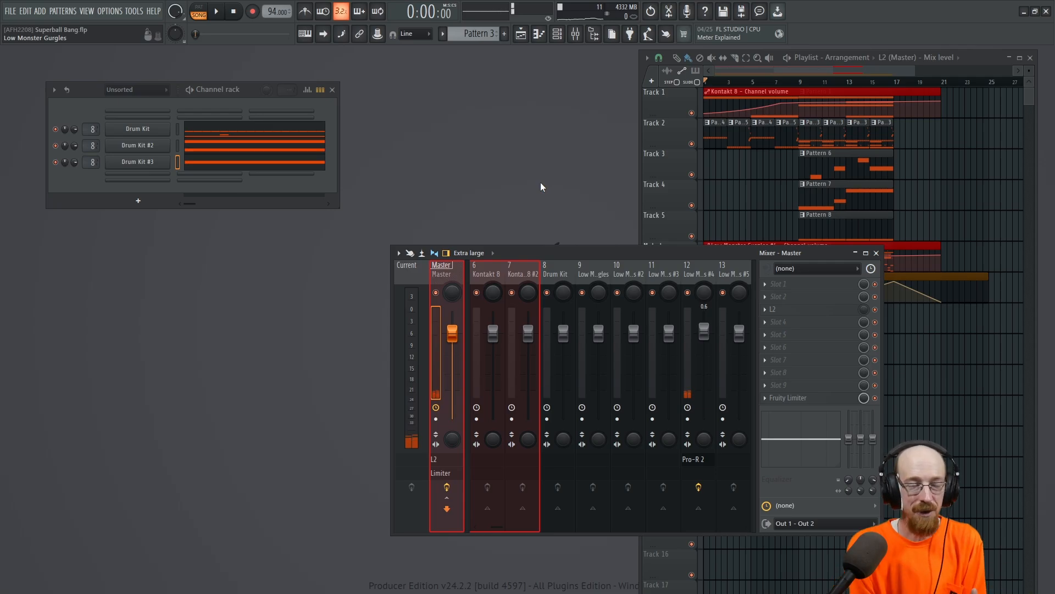
Clear the mixer and the Drum Kit instrument window from the playlist and play the full arrangement from the start.
click(698, 269)
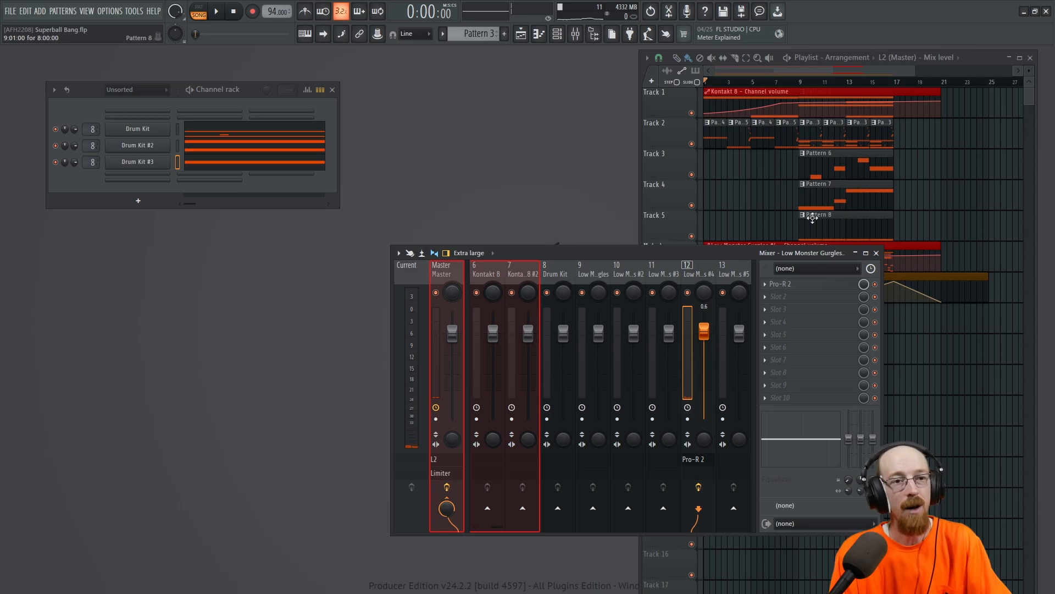
click(877, 252)
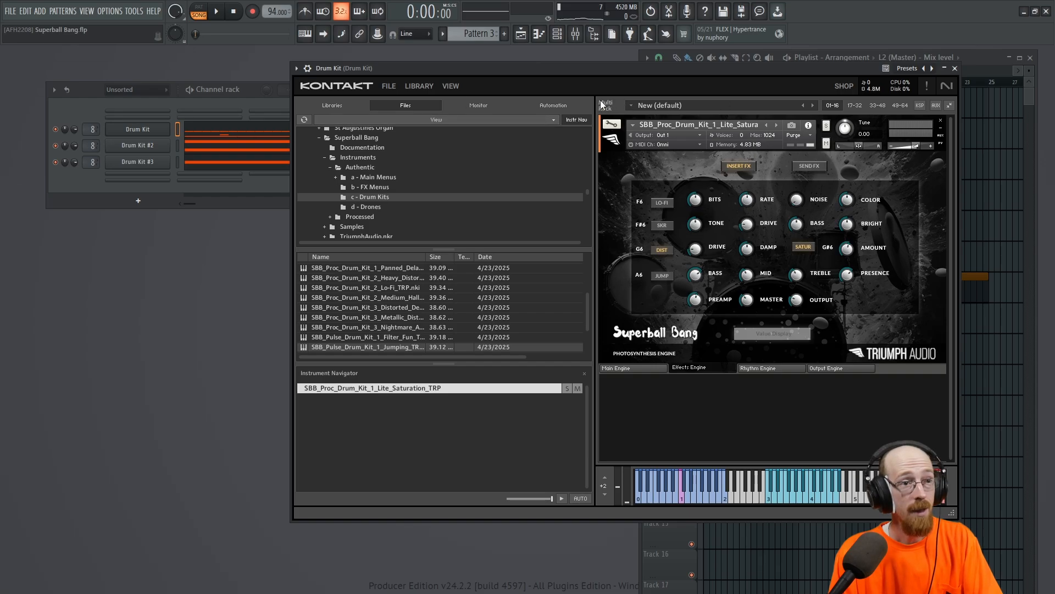
drag(618, 72, 299, 64)
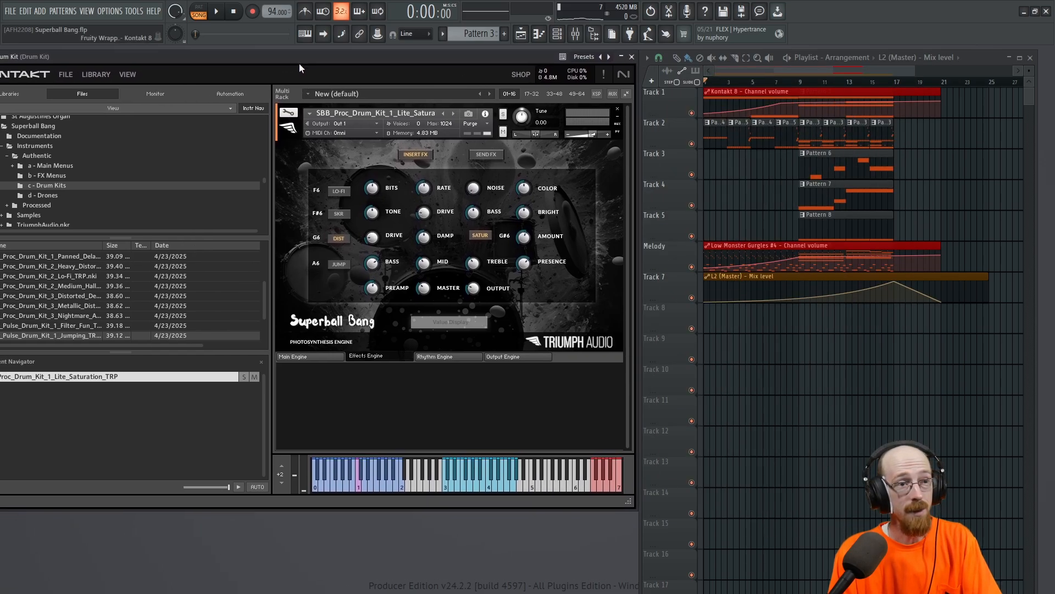
key(space)
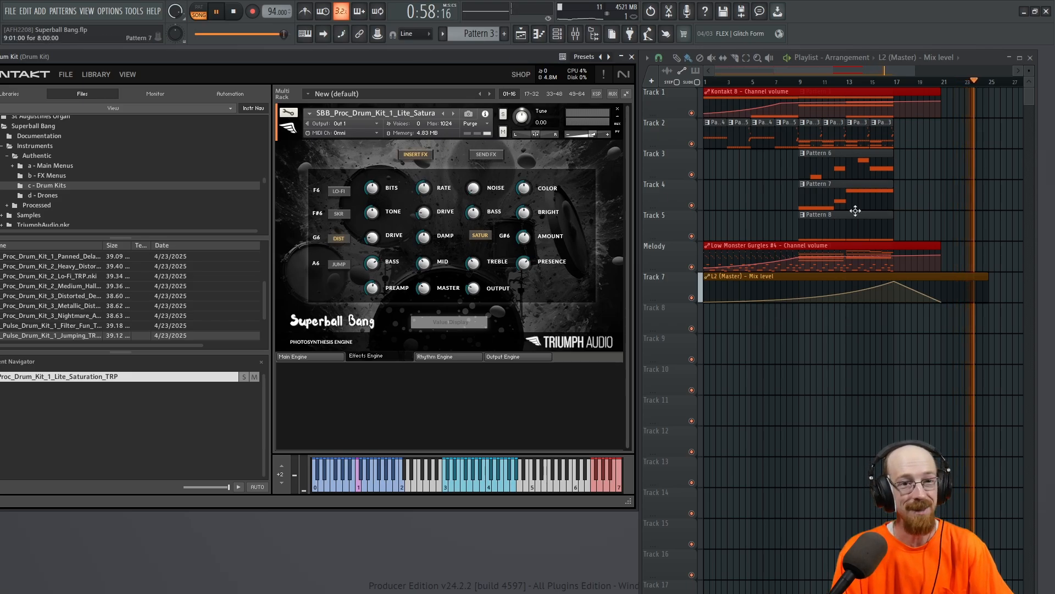
key(space)
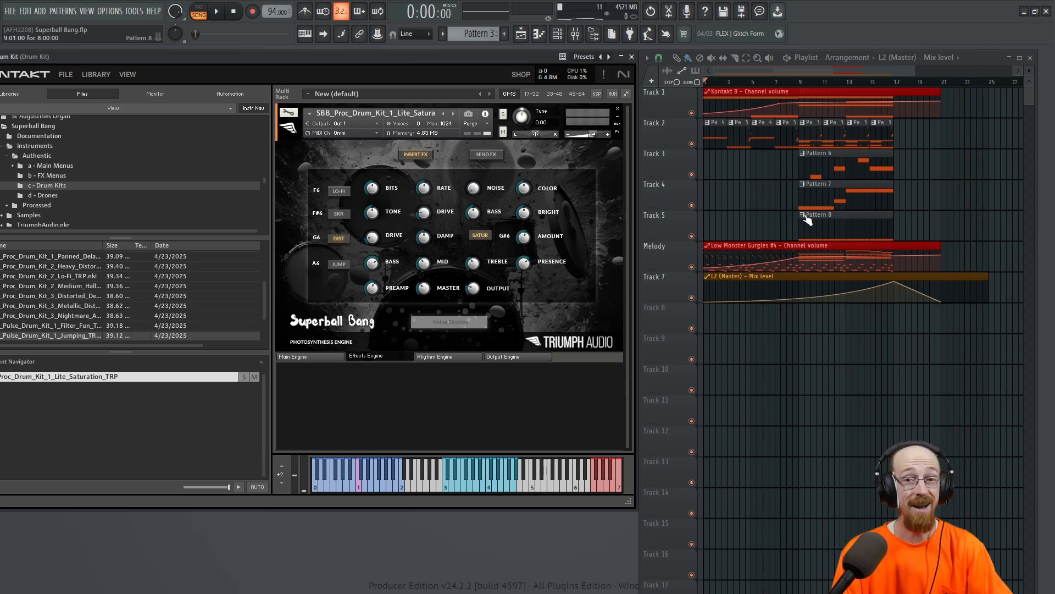